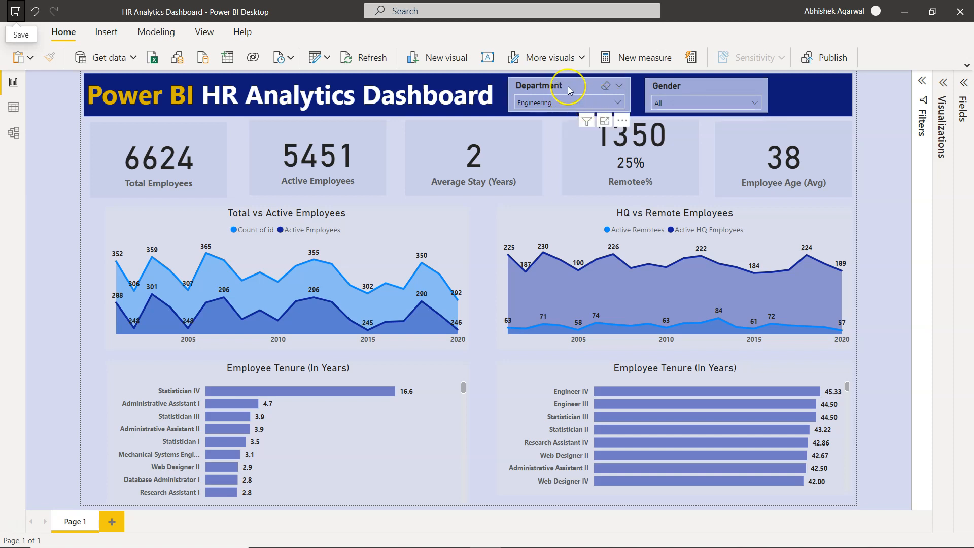
# Examine the filter choices offered by the Department and Gender slicers on the HR dashboard
pyautogui.click(548, 95)
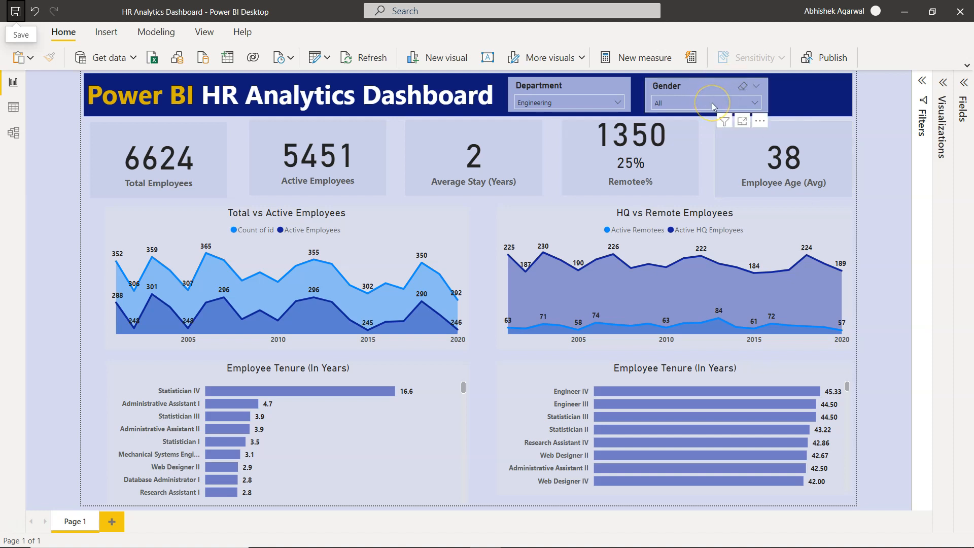
pyautogui.click(569, 103)
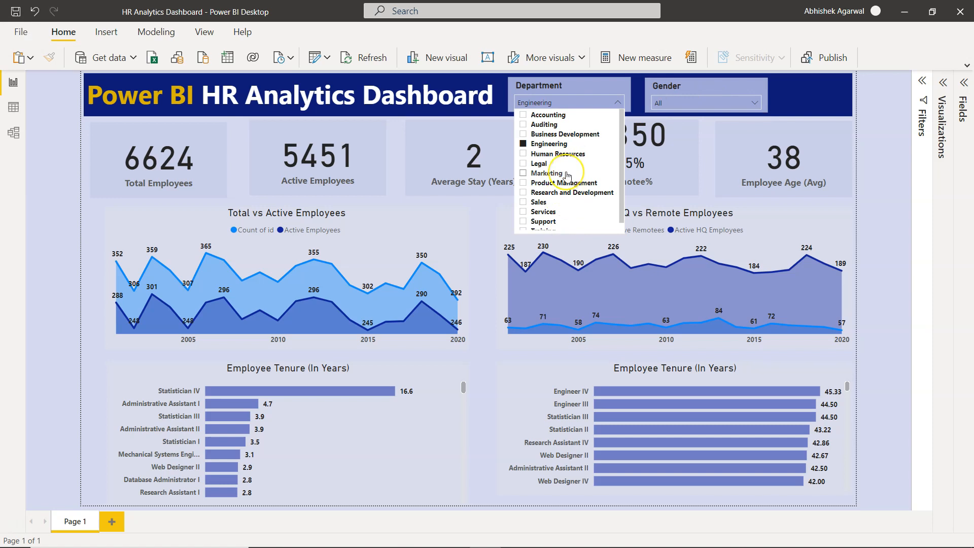
pyautogui.click(700, 103)
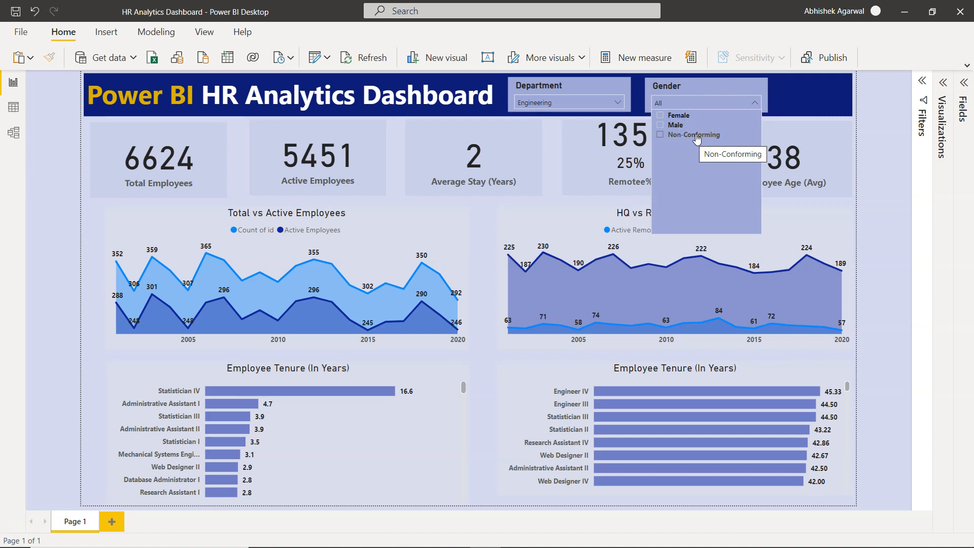
pyautogui.click(874, 209)
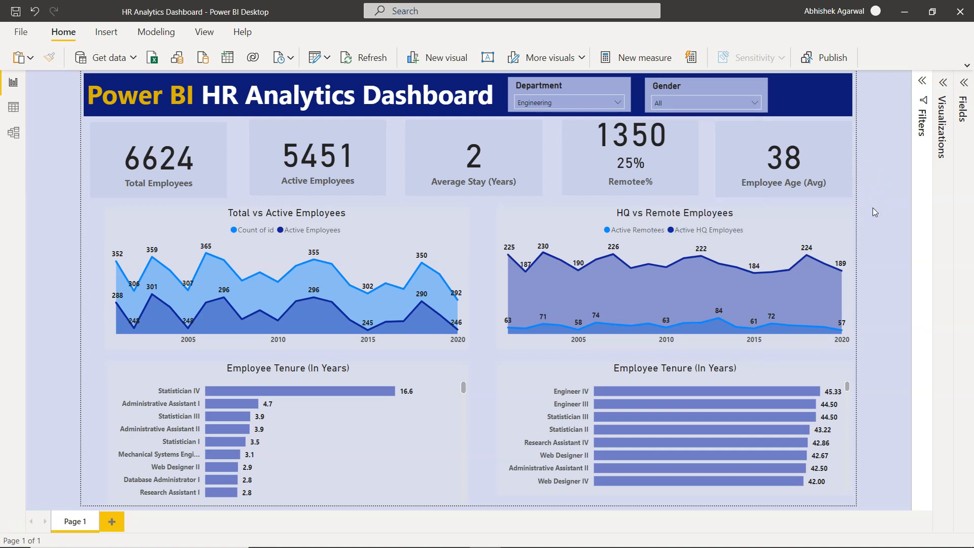
# Switch to the Power BI Video Tutorials sheet in the browser and review the dashboard tutorial entries and their video links
pyautogui.hotkey('alt', 'Tab')
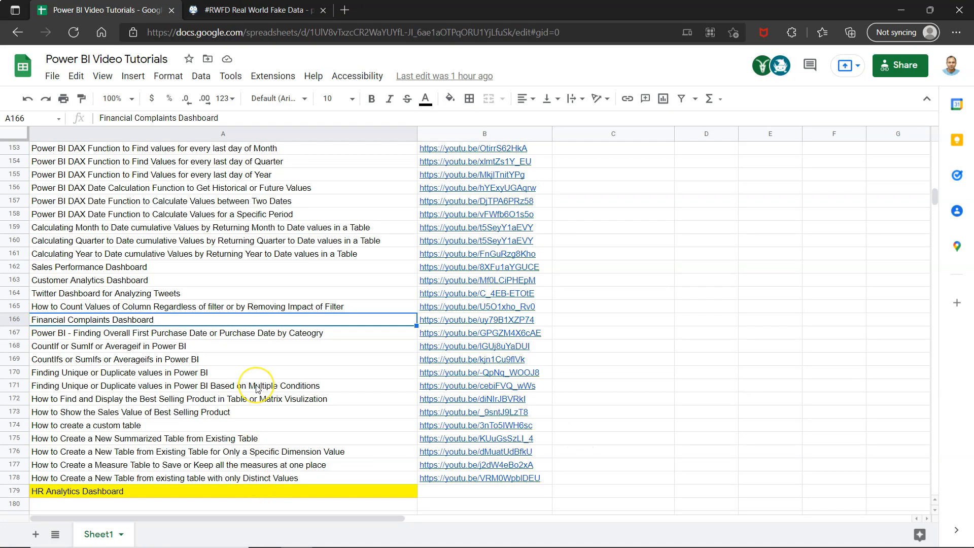
pyautogui.scroll(-2, 255, 384)
pyautogui.click(258, 362)
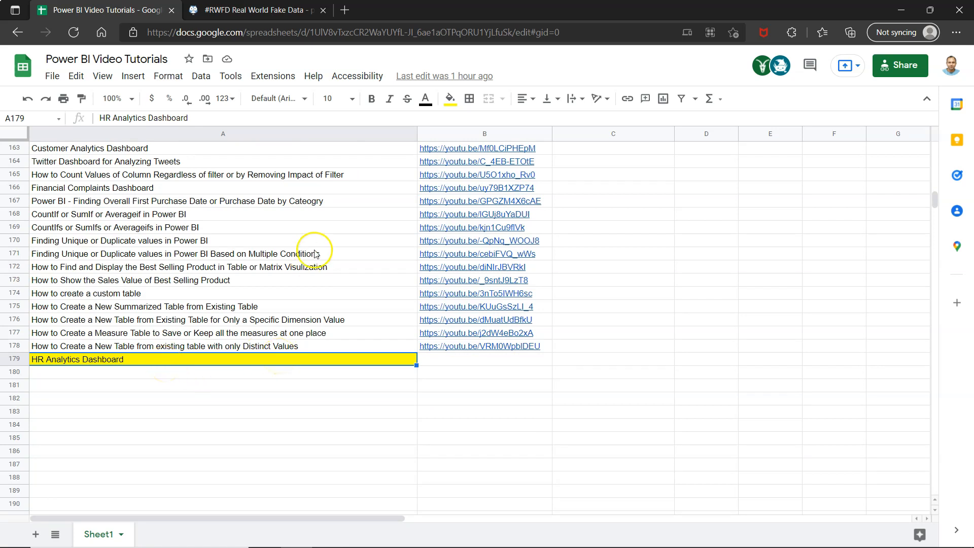
pyautogui.click(415, 32)
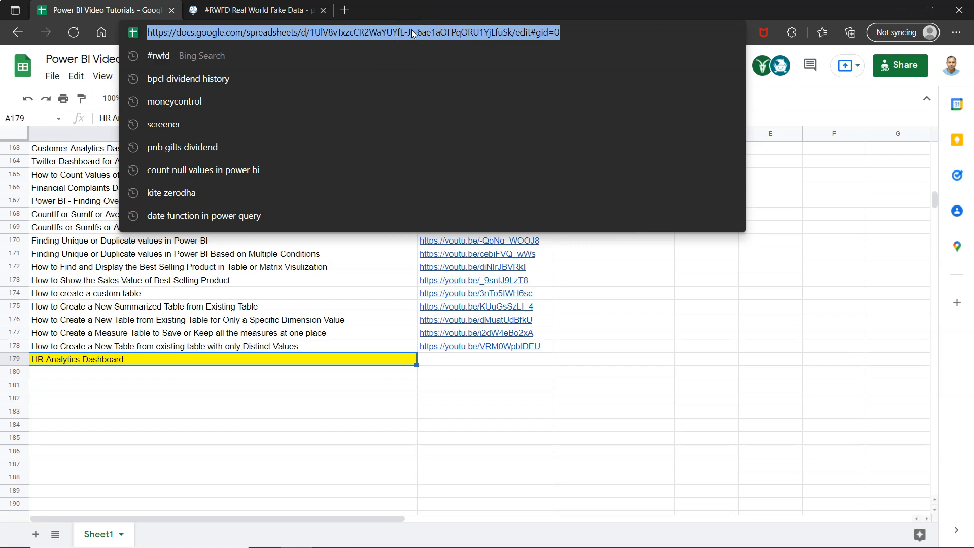
pyautogui.click(323, 294)
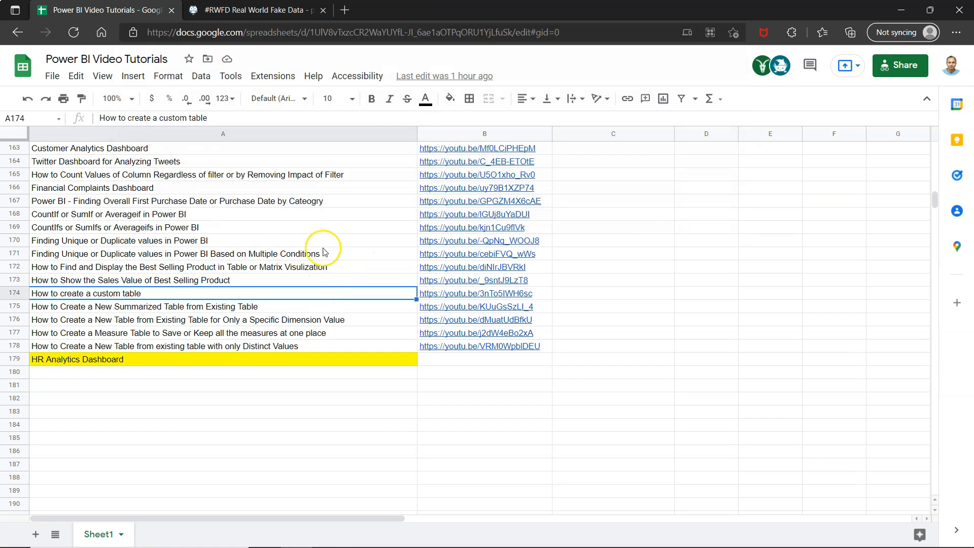
pyautogui.scroll(1, 254, 269)
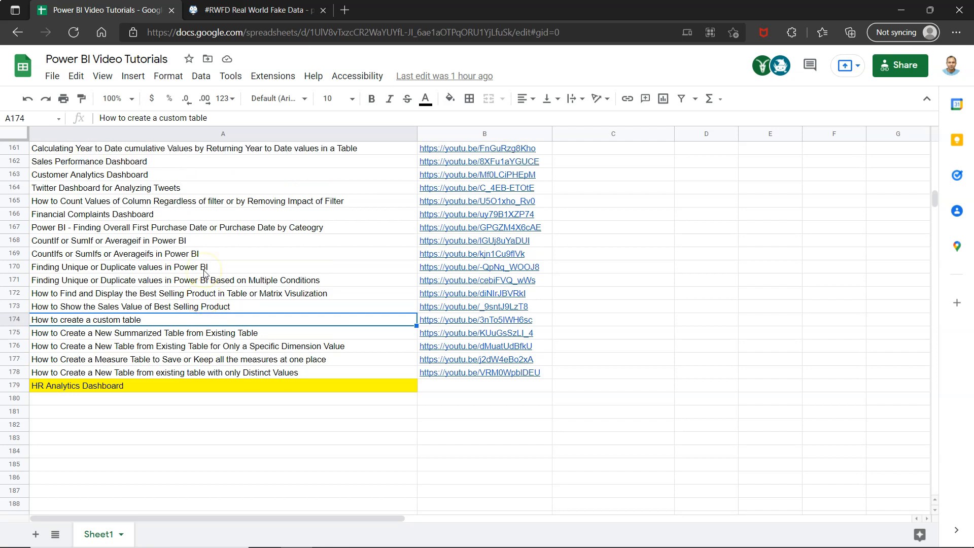
pyautogui.click(89, 162)
pyautogui.click(88, 176)
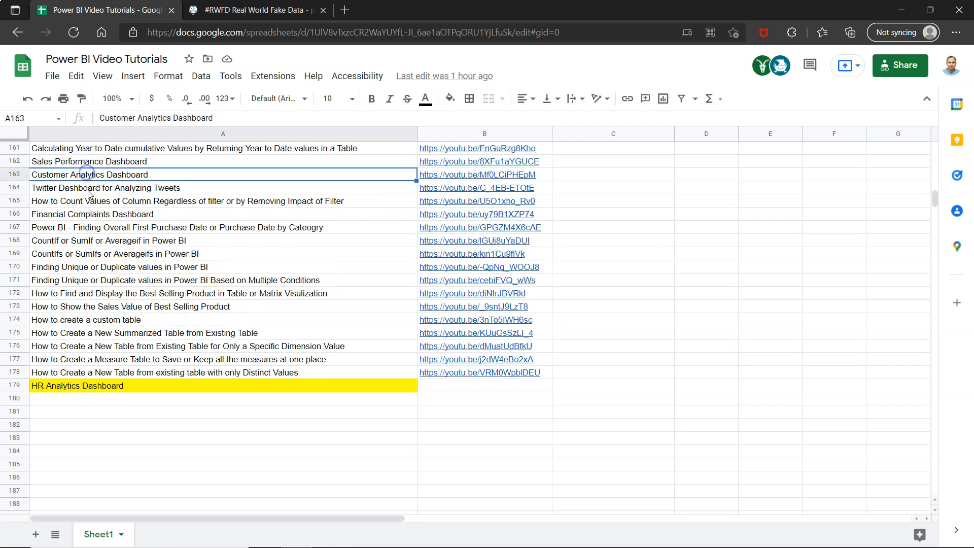
pyautogui.click(89, 216)
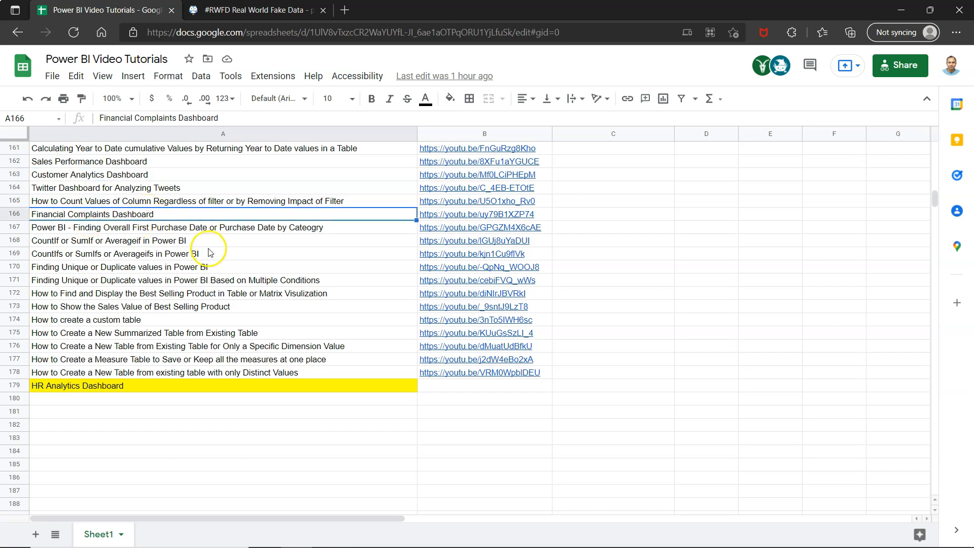
pyautogui.scroll(8, 135, 209)
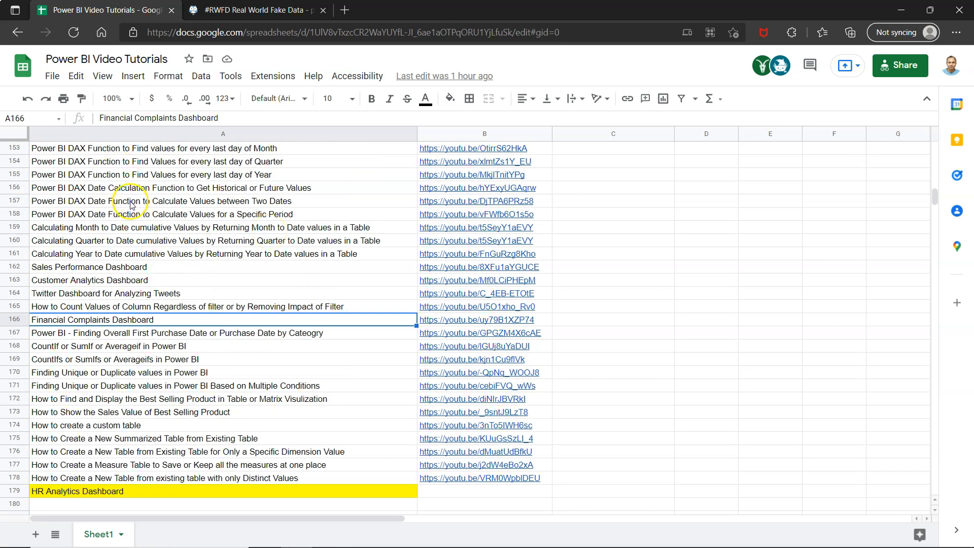
pyautogui.scroll(4, 135, 209)
pyautogui.scroll(-12, 135, 209)
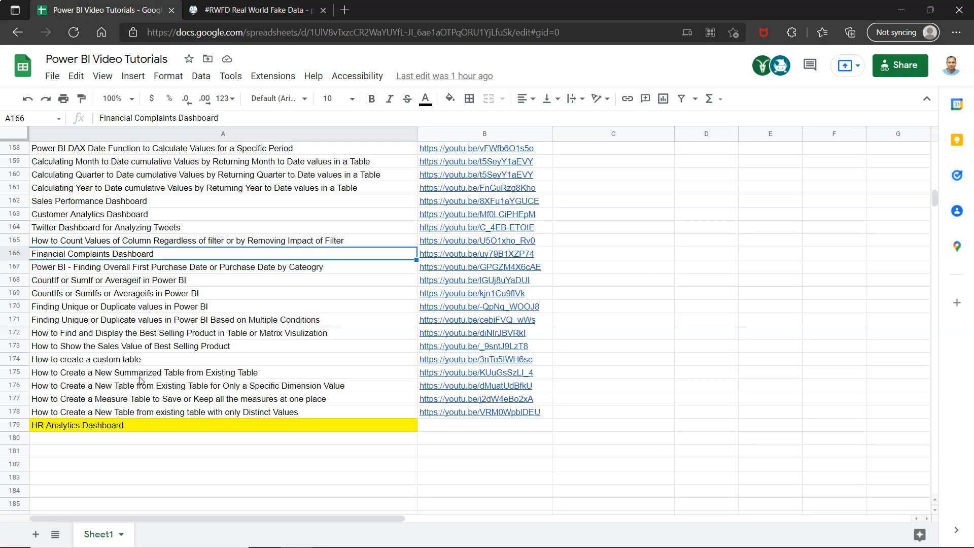
# Switch to the #RWFD Real World Fake Data project page on data.world and check its web address
pyautogui.hotkey('alt', 'Tab')
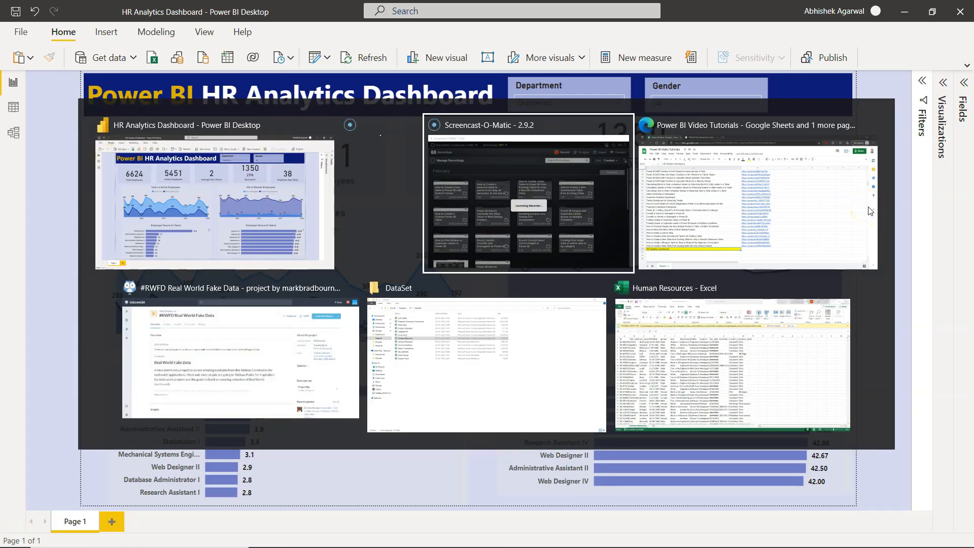
pyautogui.hotkey('alt', 'Tab')
pyautogui.hotkey('alt', 'Tab')
pyautogui.hotkey('alt', 'Tab')
pyautogui.hotkey('alt', 'Tab')
pyautogui.hotkey('alt', 'Tab')
pyautogui.hotkey('alt', 'Tab')
pyautogui.hotkey('alt', 'Tab')
pyautogui.hotkey('alt', 'Tab')
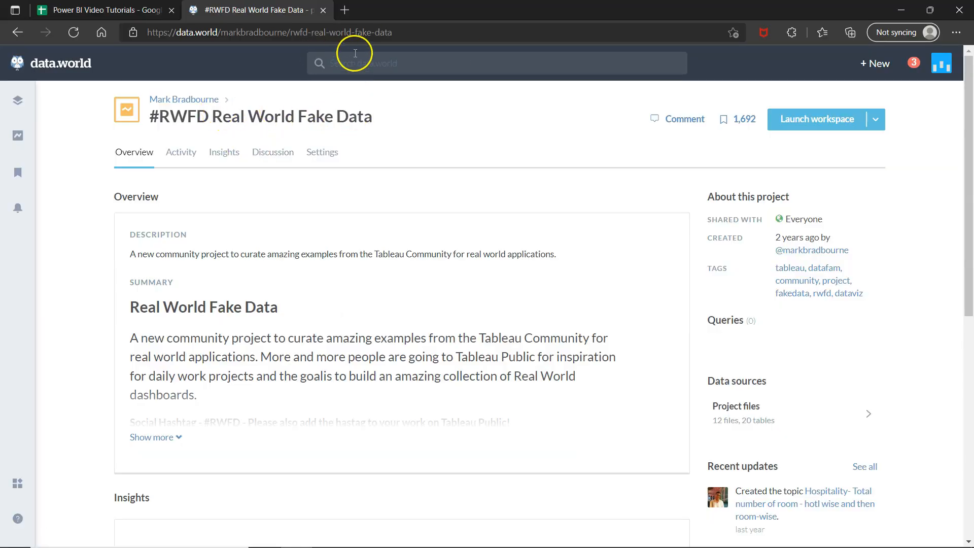
pyautogui.click(366, 32)
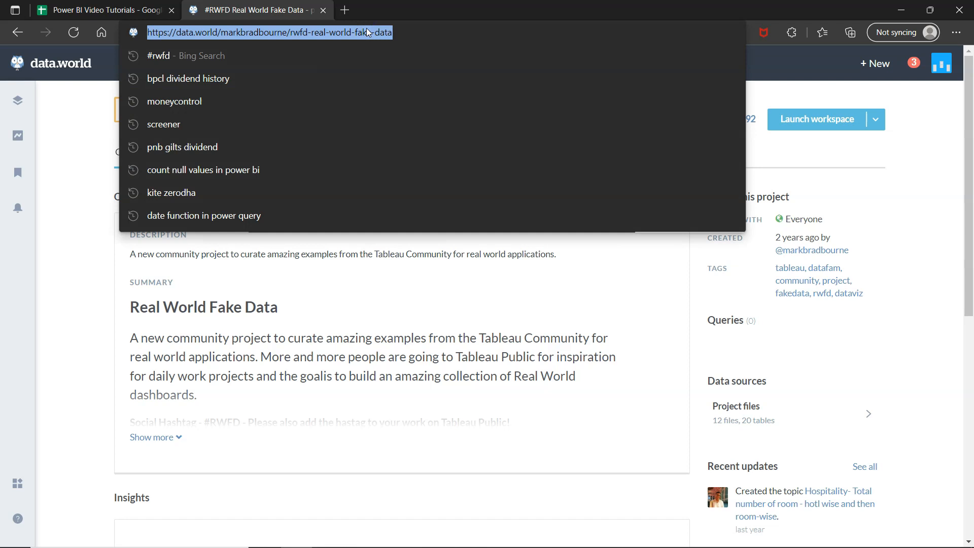
pyautogui.click(81, 455)
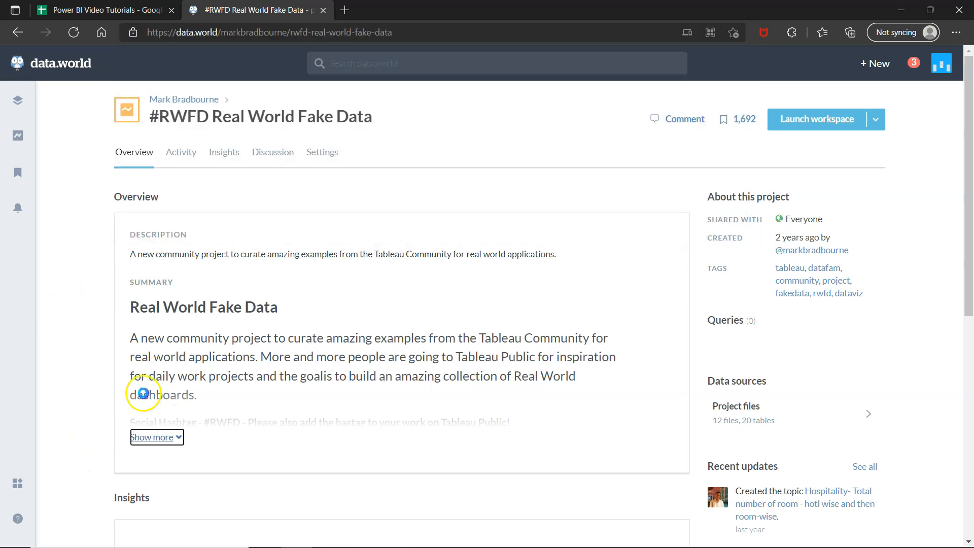
# Expand the project summary and find the Human Resources dataset in the release schedule
pyautogui.click(145, 439)
pyautogui.scroll(-5, 145, 444)
pyautogui.click(71, 333)
pyautogui.scroll(-7, 71, 333)
pyautogui.scroll(6, 76, 334)
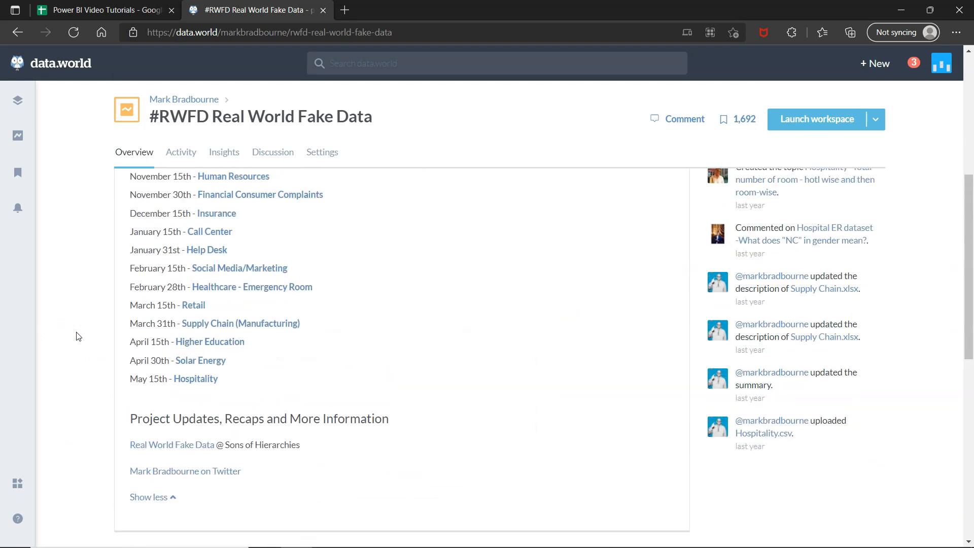
pyautogui.scroll(2, 76, 332)
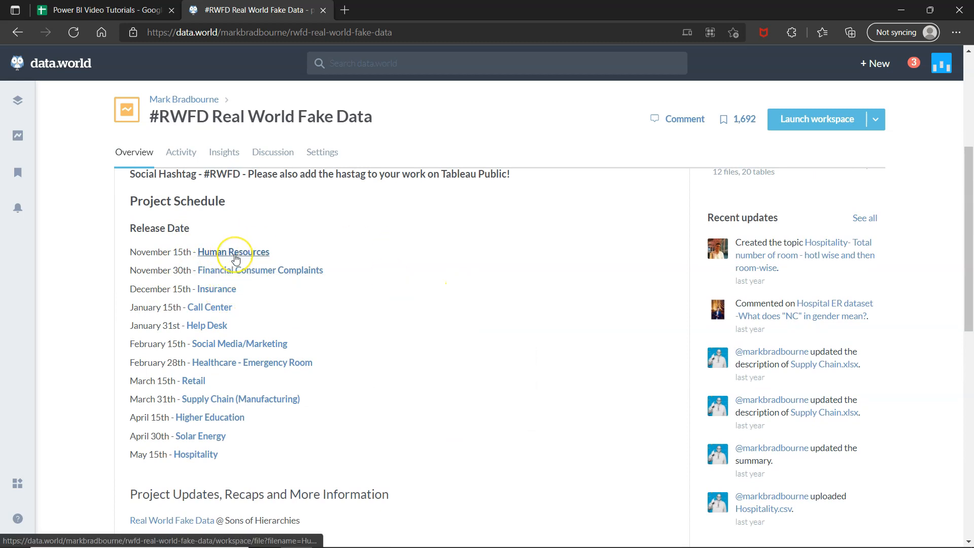
# Switch to the Human Resources file in Excel and widen the birthdate, hire_date and termdate columns to show full values
pyautogui.hotkey('alt', 'Tab')
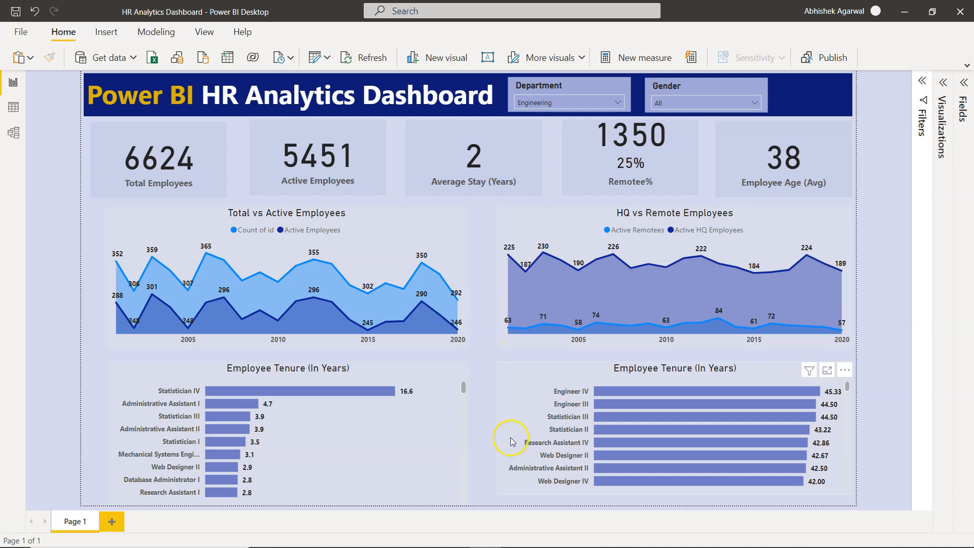
pyautogui.click(545, 536)
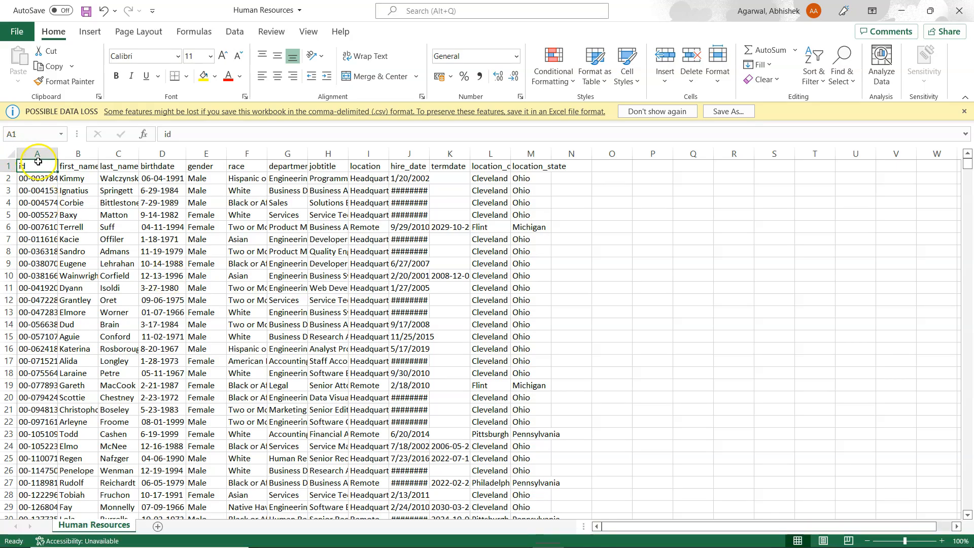
pyautogui.click(162, 165)
pyautogui.moveTo(186, 154); pyautogui.dragTo(216, 155)
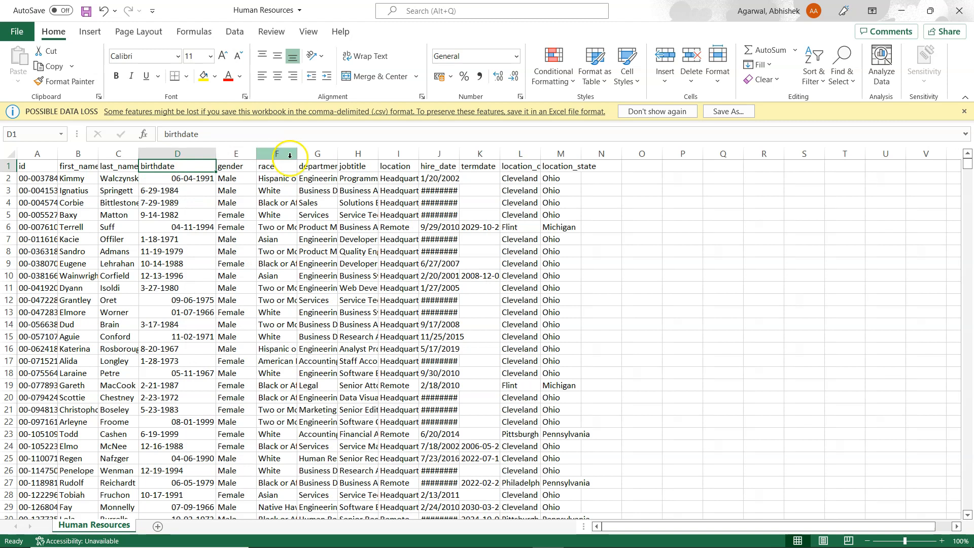
pyautogui.moveTo(459, 153); pyautogui.dragTo(592, 155)
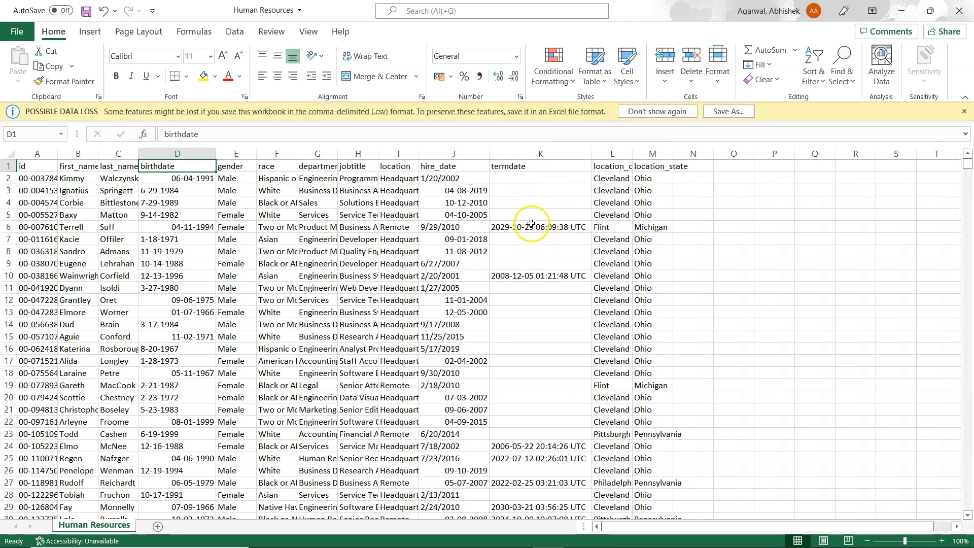
# Compare the termdate and birthdate cell formats, and apply the Date number format to birthdate cell D3
pyautogui.click(532, 227)
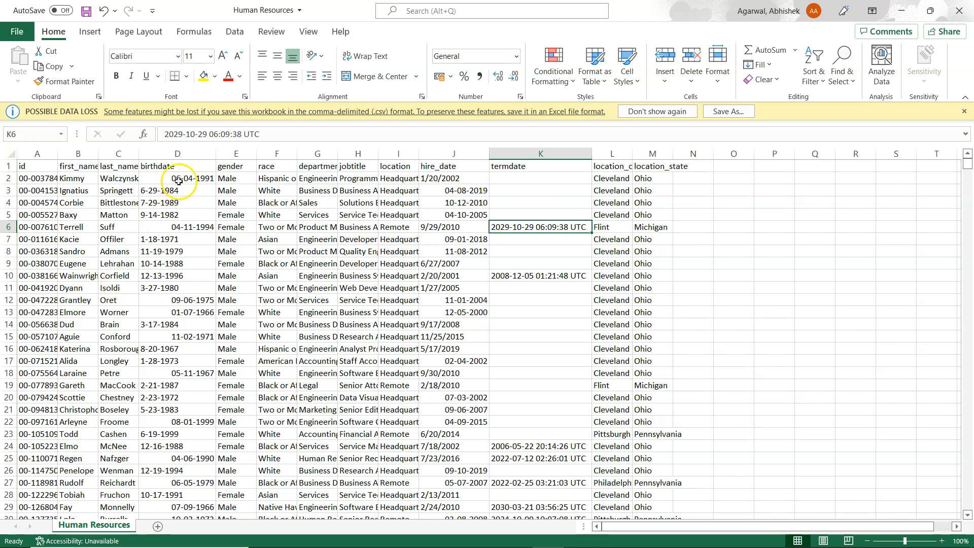
pyautogui.click(185, 157)
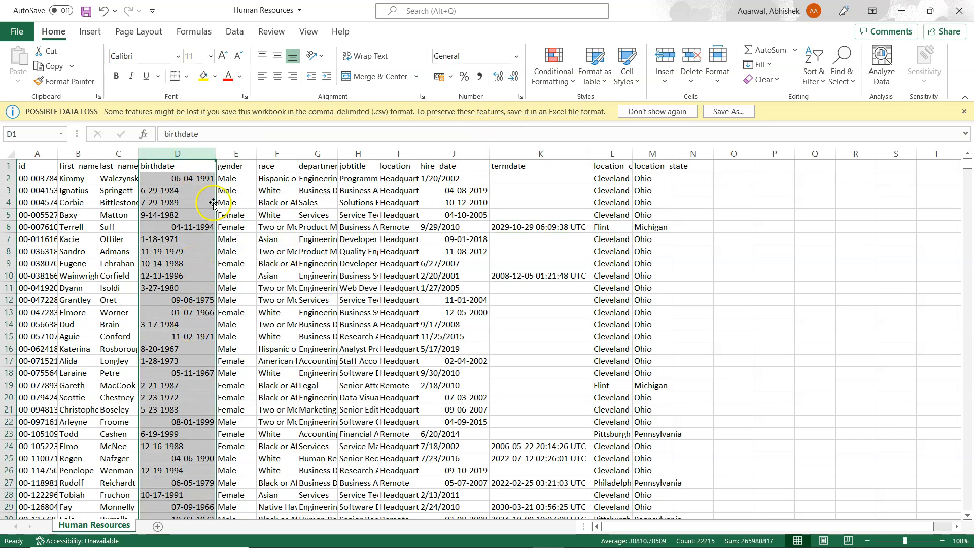
pyautogui.click(191, 179)
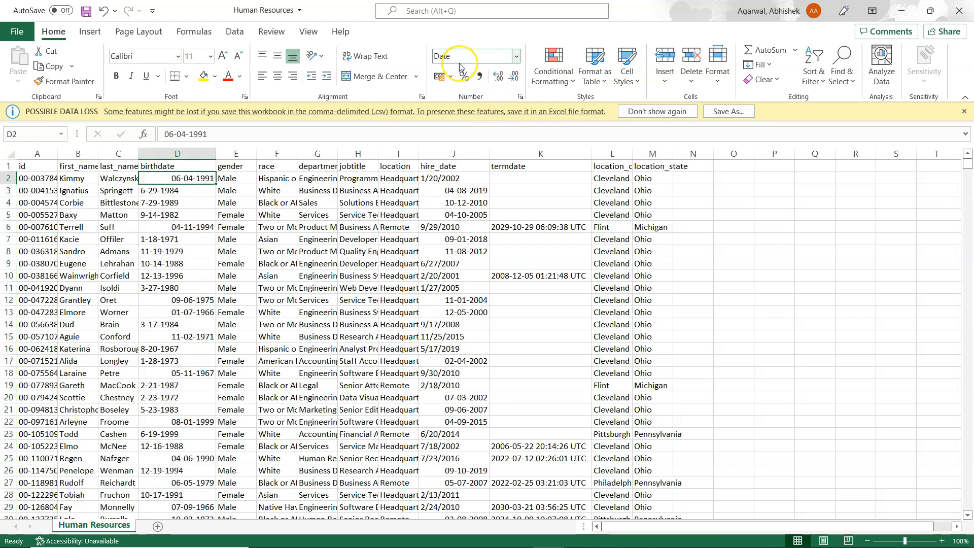
pyautogui.click(192, 192)
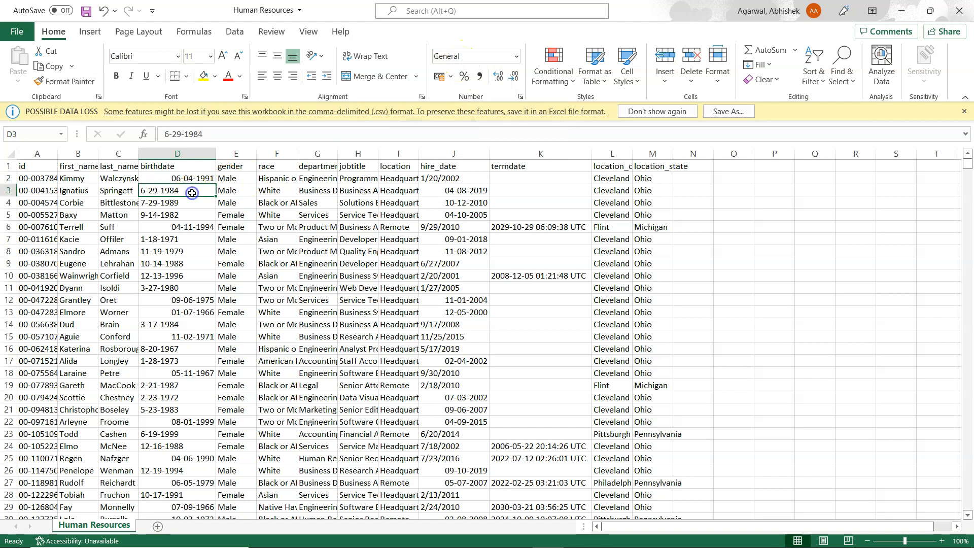
pyautogui.click(516, 56)
pyautogui.click(502, 201)
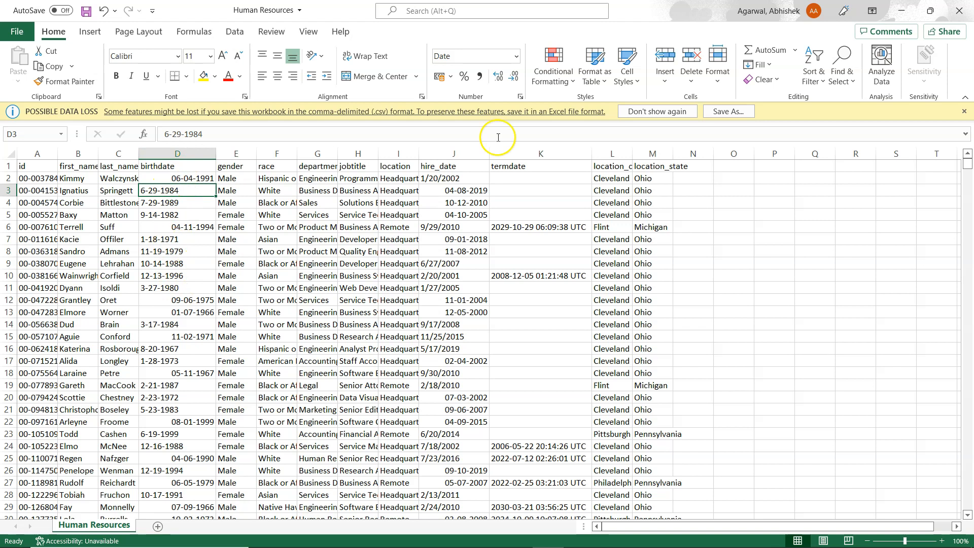
# Examine the values and formats in the hire_date, termdate and birthdate columns for date inconsistencies
pyautogui.click(455, 168)
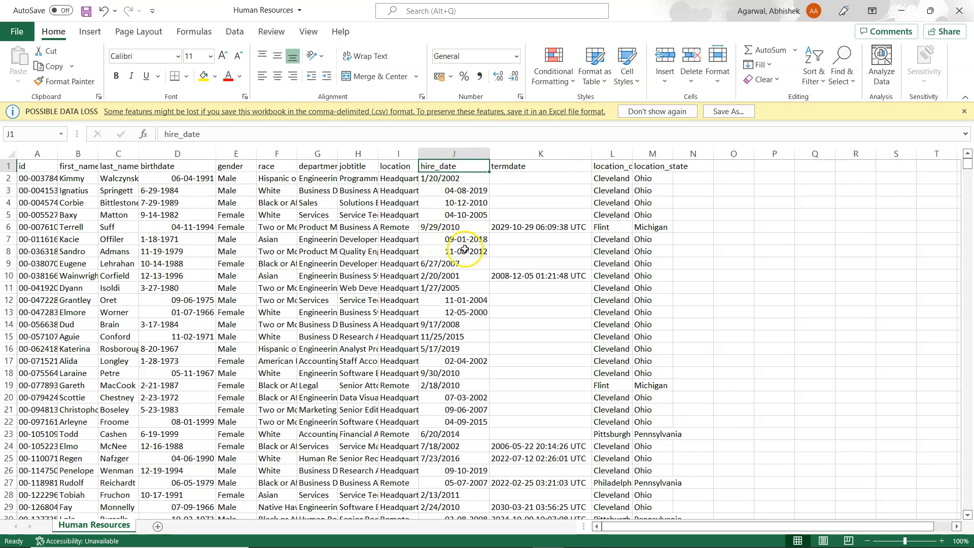
pyautogui.click(457, 192)
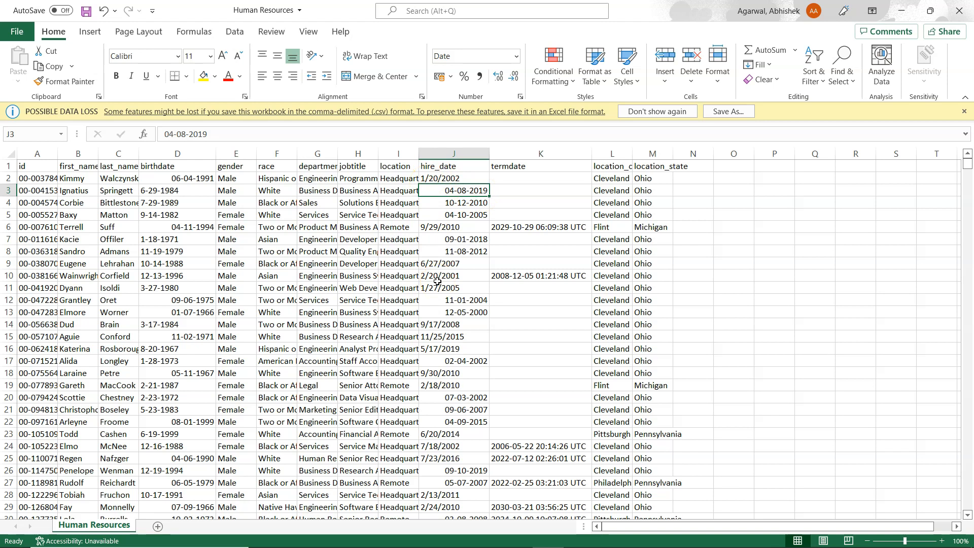
pyautogui.click(533, 230)
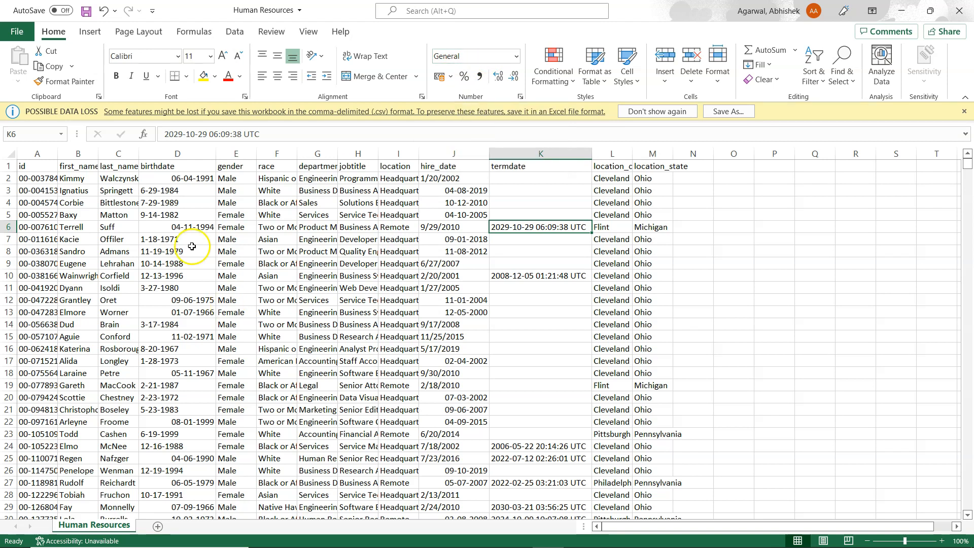
pyautogui.click(169, 153)
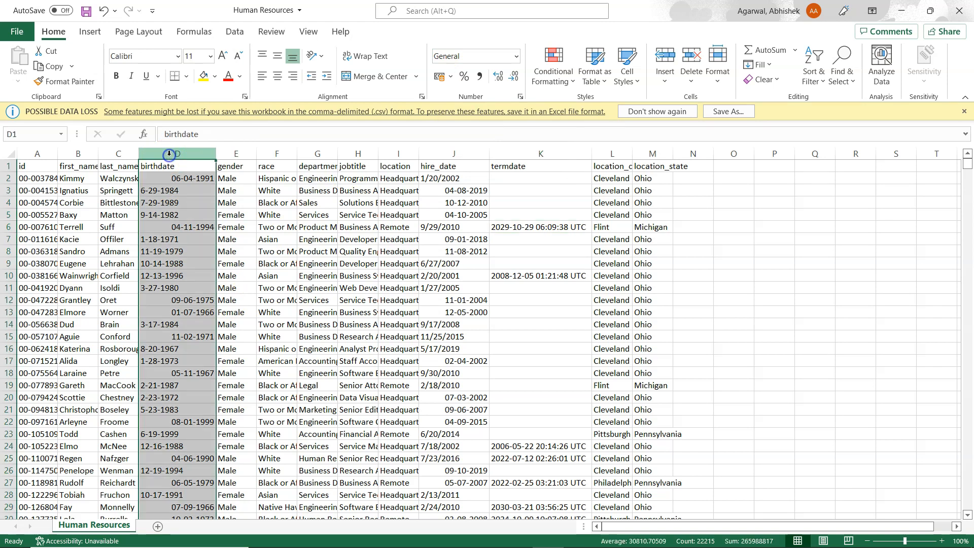
pyautogui.click(460, 152)
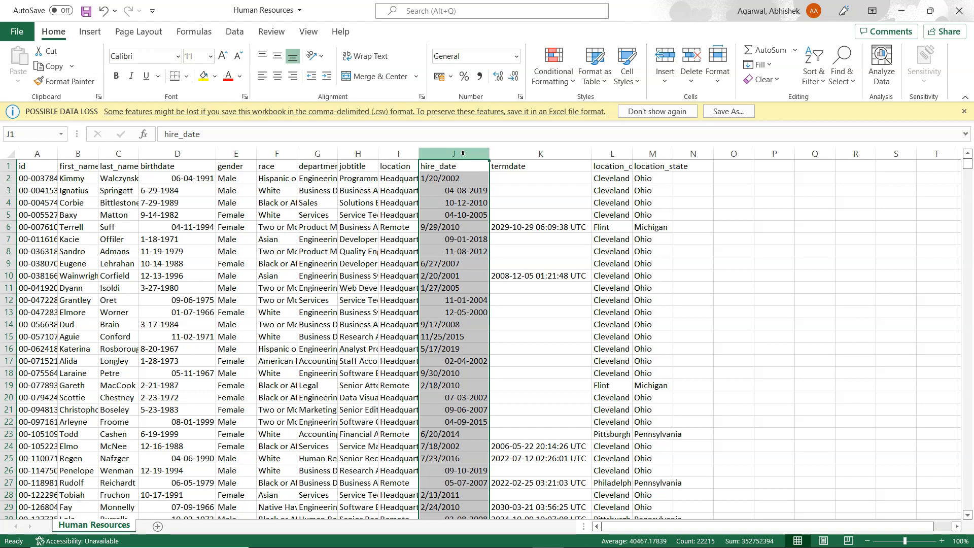
# Insert four blank columns between the birthdate and gender columns
pyautogui.click(238, 152)
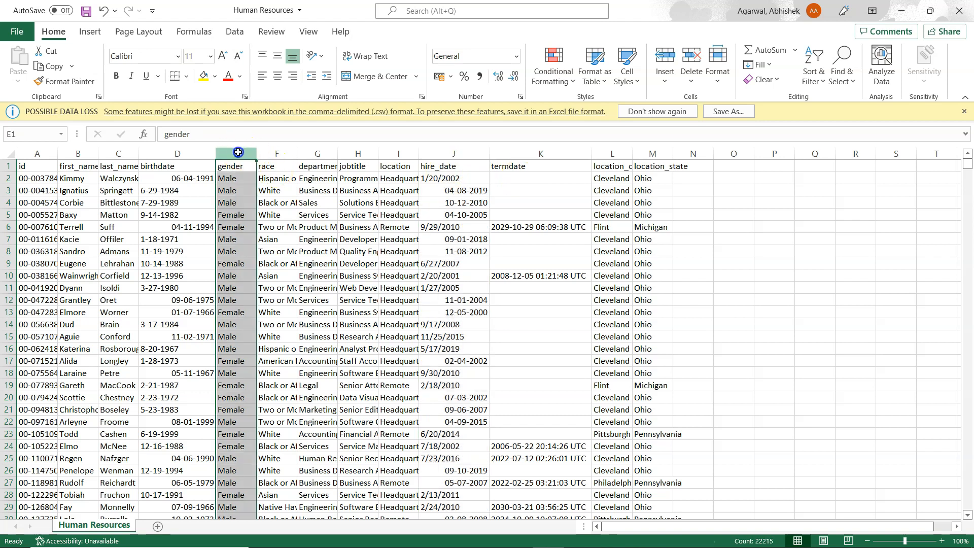
pyautogui.rightClick(238, 153)
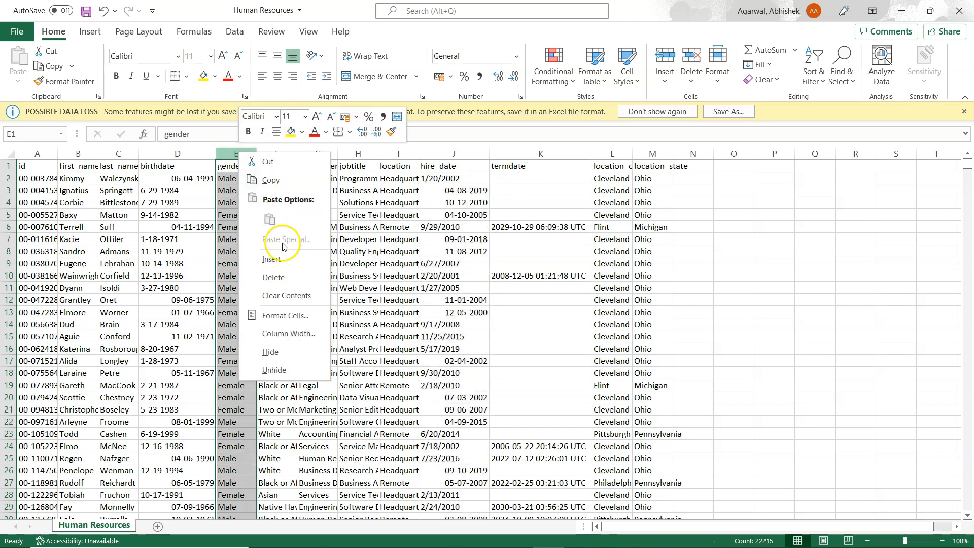
pyautogui.click(271, 260)
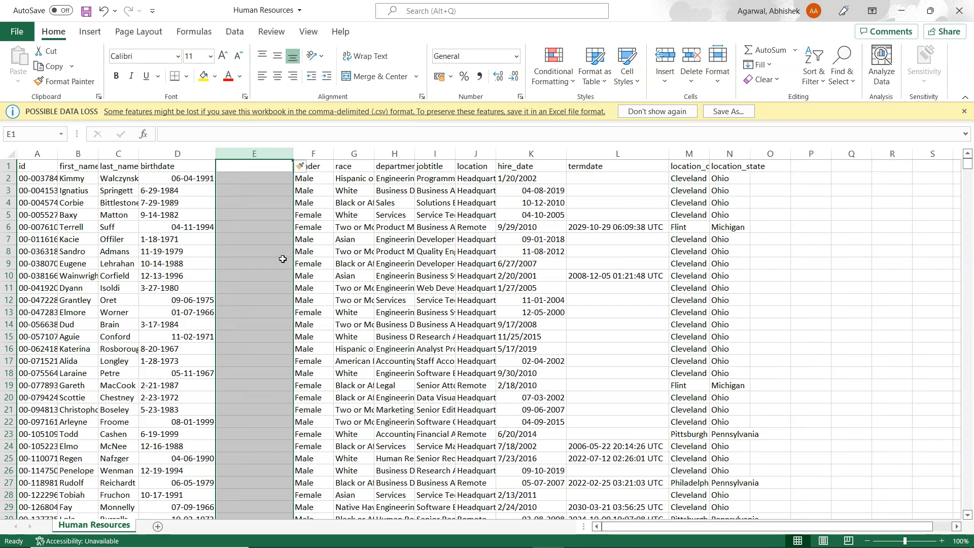
pyautogui.press('F4')
pyautogui.press('F4')
pyautogui.press('F4')
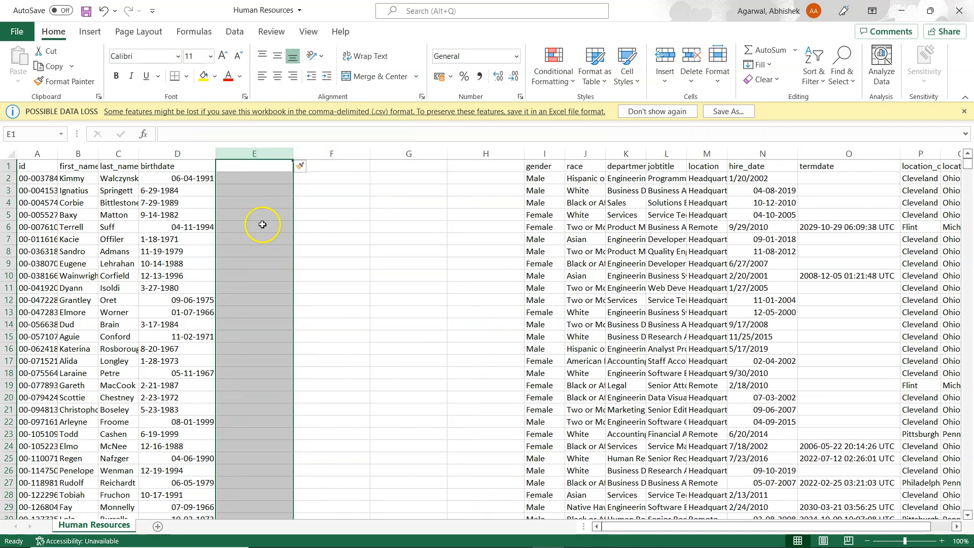
# Split the birthdate column with Text to Columns as delimited data, using only a custom "-" delimiter instead of Tab
pyautogui.click(191, 157)
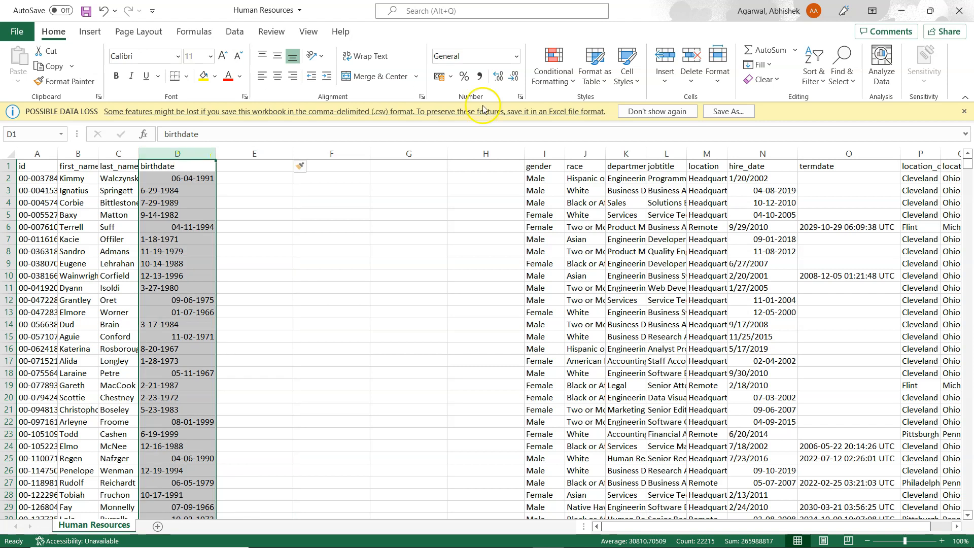
pyautogui.click(244, 37)
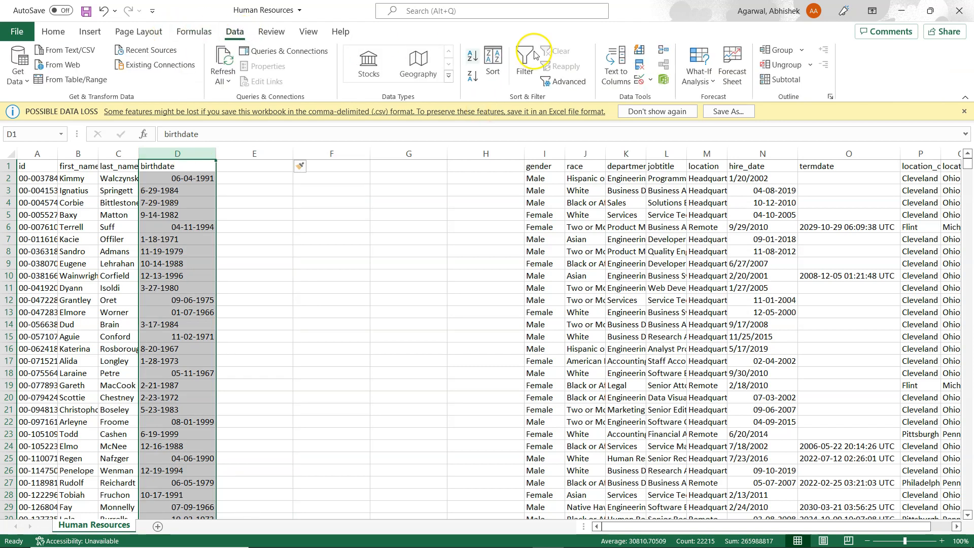
pyautogui.click(614, 73)
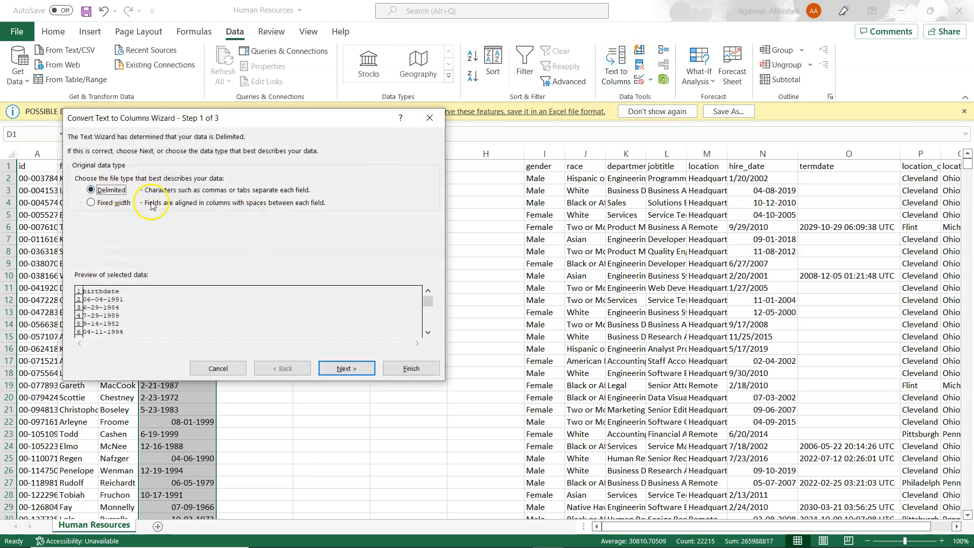
pyautogui.click(352, 369)
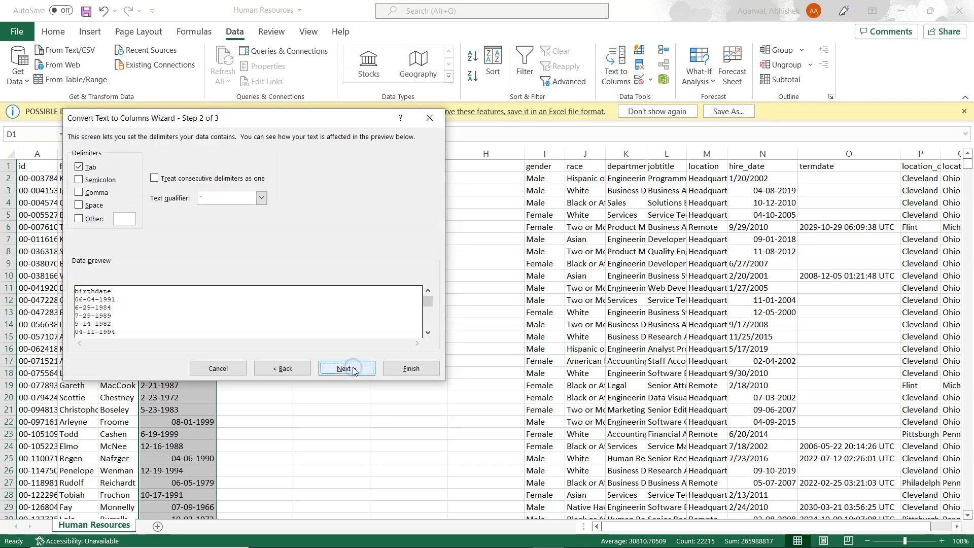
pyautogui.click(79, 167)
pyautogui.click(79, 219)
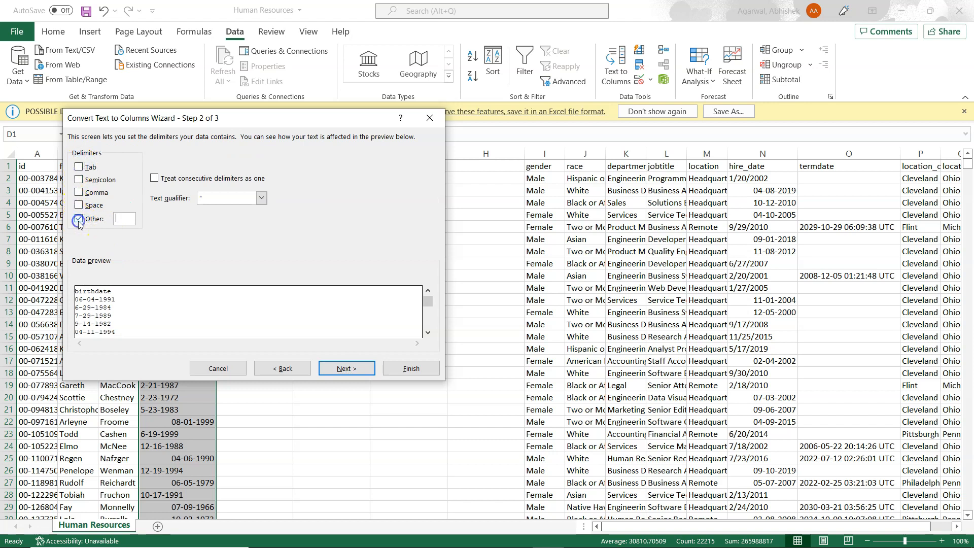
pyautogui.write('-')
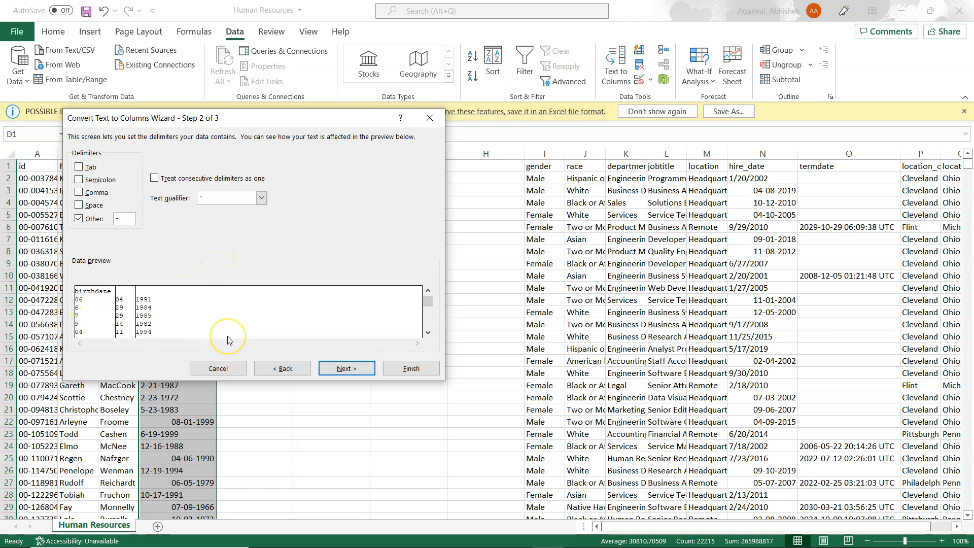
pyautogui.click(411, 368)
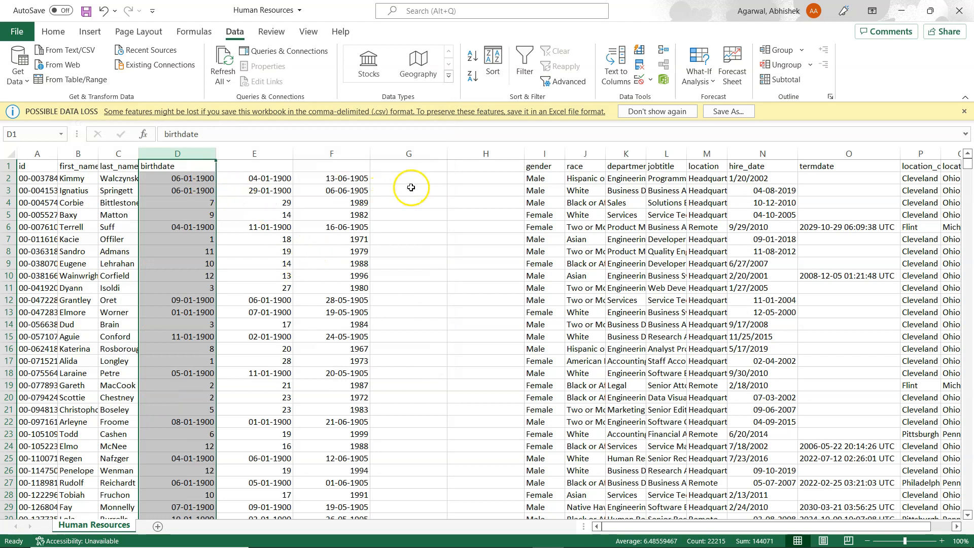
# Set the number format of the split birthdate columns D to F to General
pyautogui.click(186, 178)
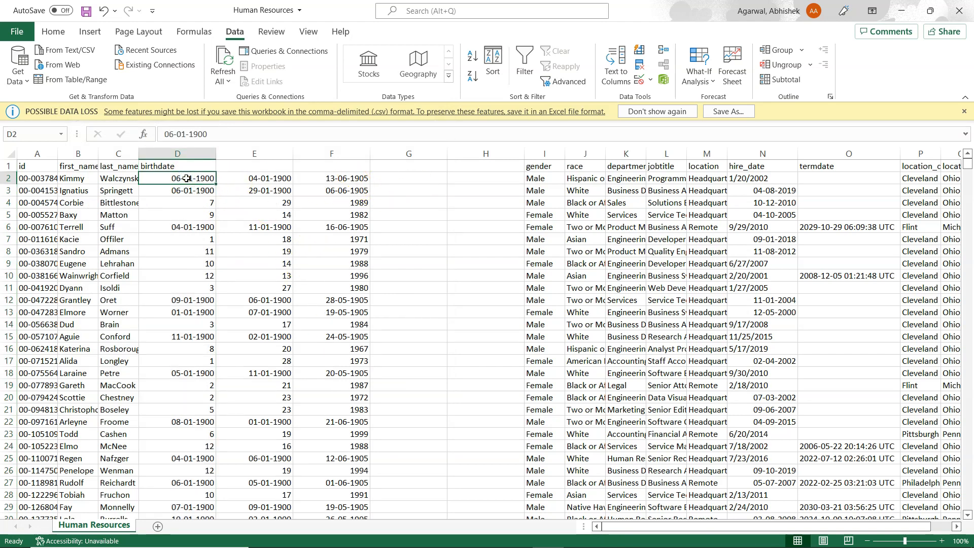
pyautogui.moveTo(178, 154); pyautogui.dragTo(340, 153)
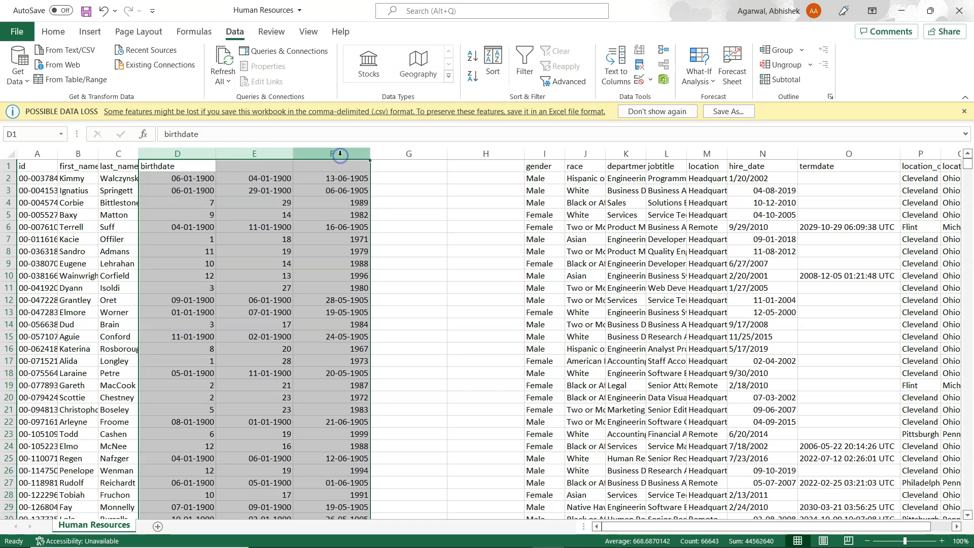
pyautogui.click(55, 31)
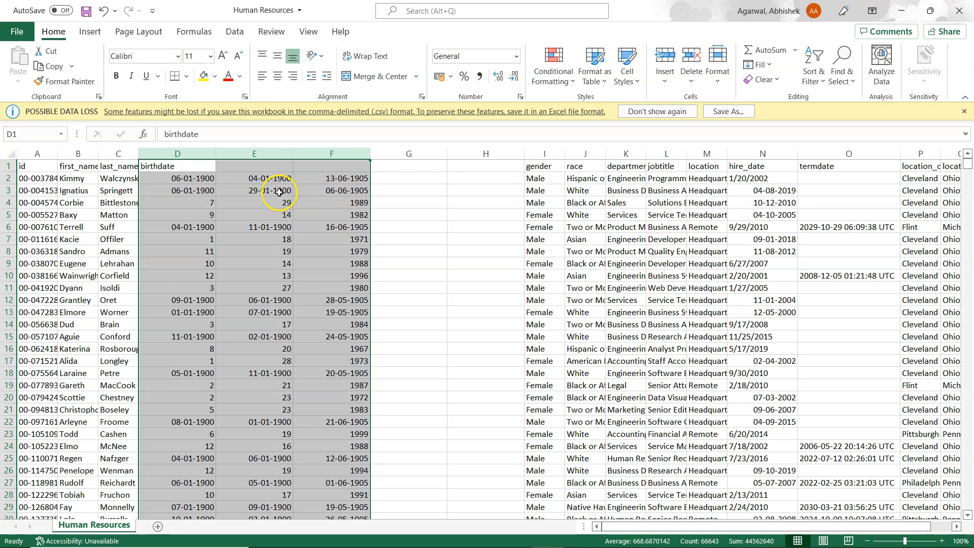
pyautogui.click(516, 56)
pyautogui.click(509, 79)
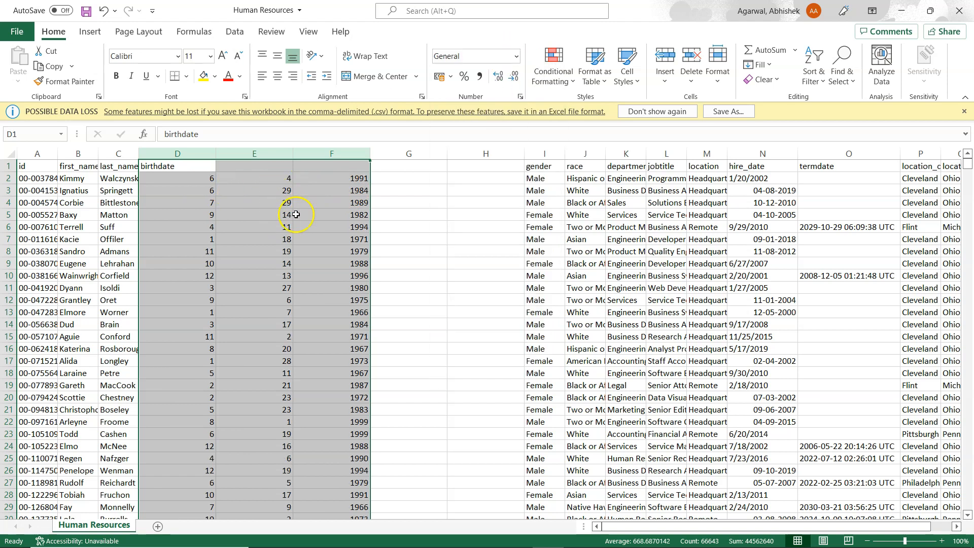
pyautogui.click(418, 179)
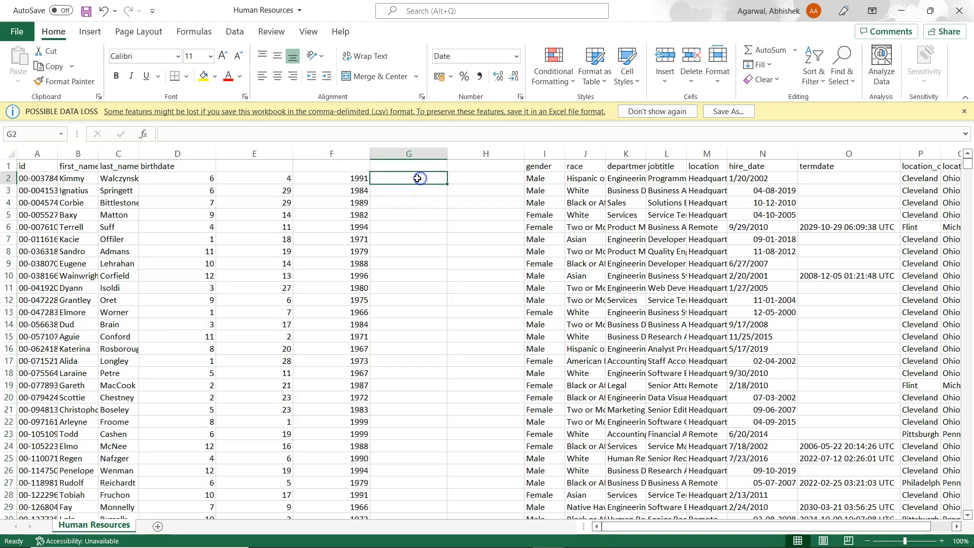
pyautogui.click(355, 179)
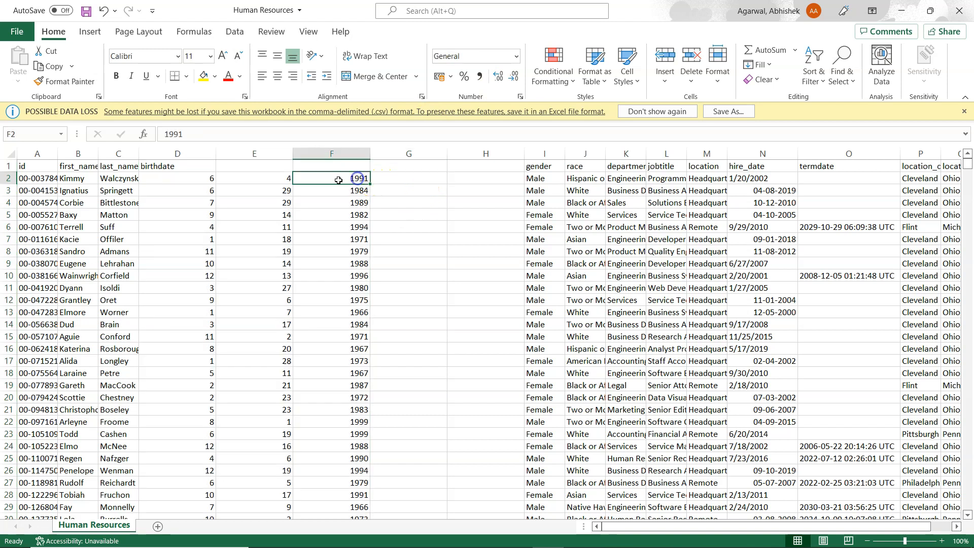
pyautogui.click(283, 178)
pyautogui.click(205, 178)
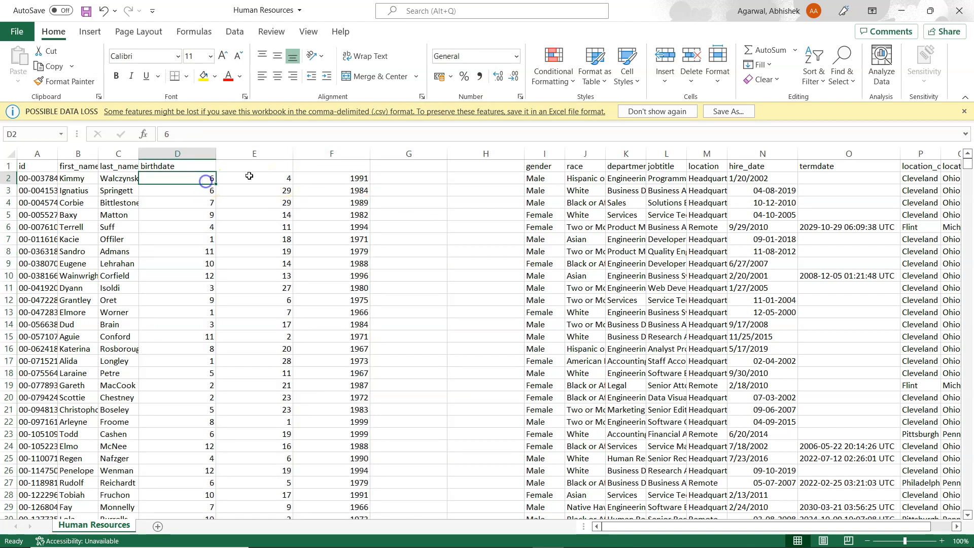
pyautogui.click(416, 181)
pyautogui.write('=dat')
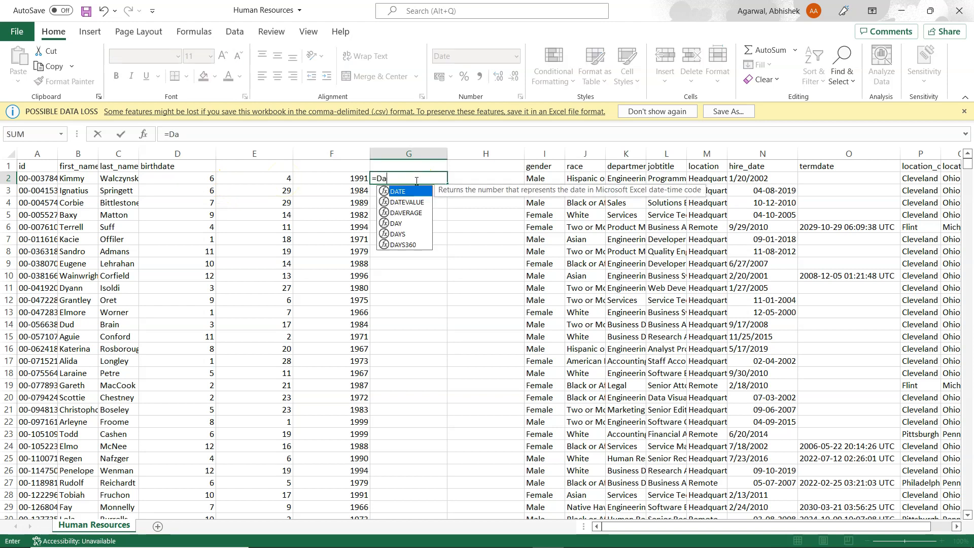
pyautogui.press('Return')
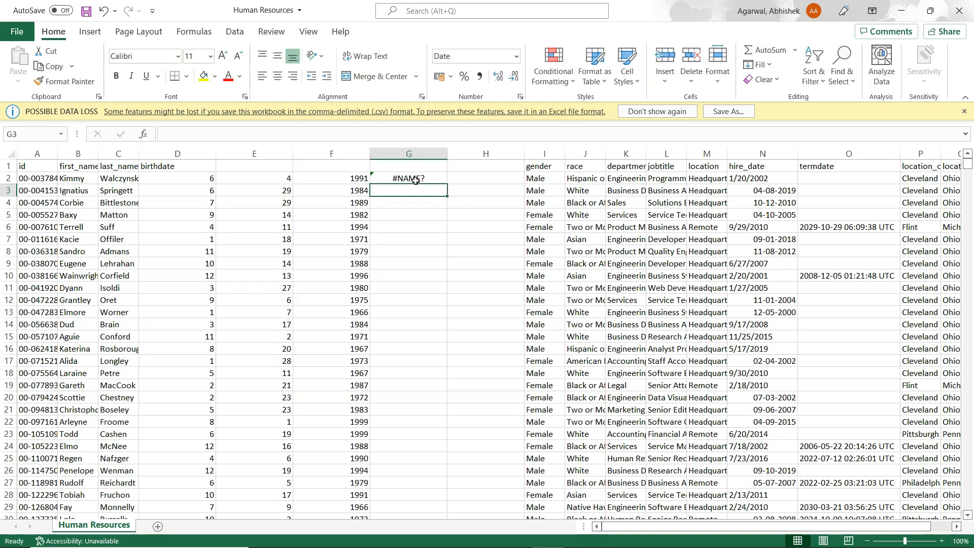
# Enter =DATE(F2,D2,E2) in G2 and fill the formula down to the last data row
pyautogui.click(416, 181)
pyautogui.write('=Da')
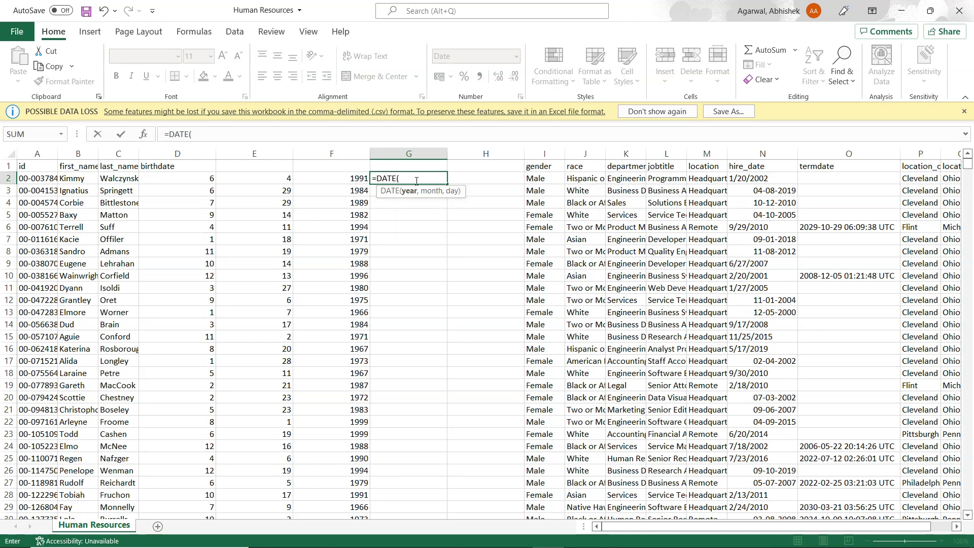
pyautogui.press('Left')
pyautogui.write(',')
pyautogui.press('Left')
pyautogui.press('Left')
pyautogui.press('Left')
pyautogui.write(',')
pyautogui.press('Left')
pyautogui.press('Left')
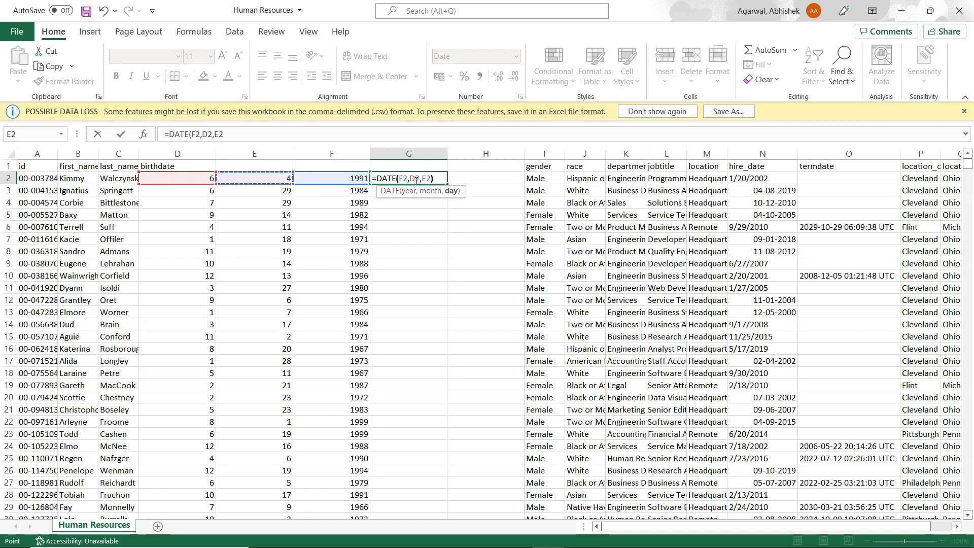
pyautogui.hotkey('ctrl', 'Return')
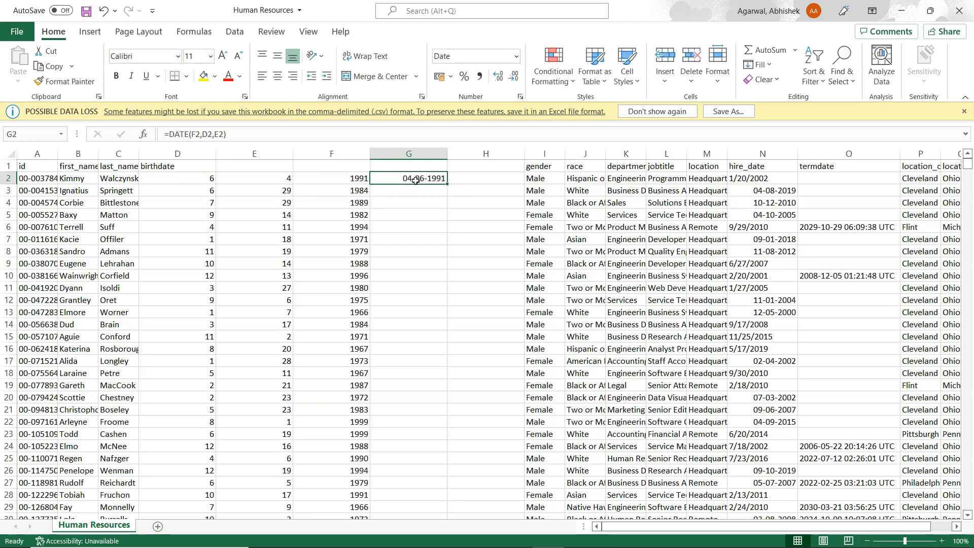
pyautogui.doubleClick(446, 184)
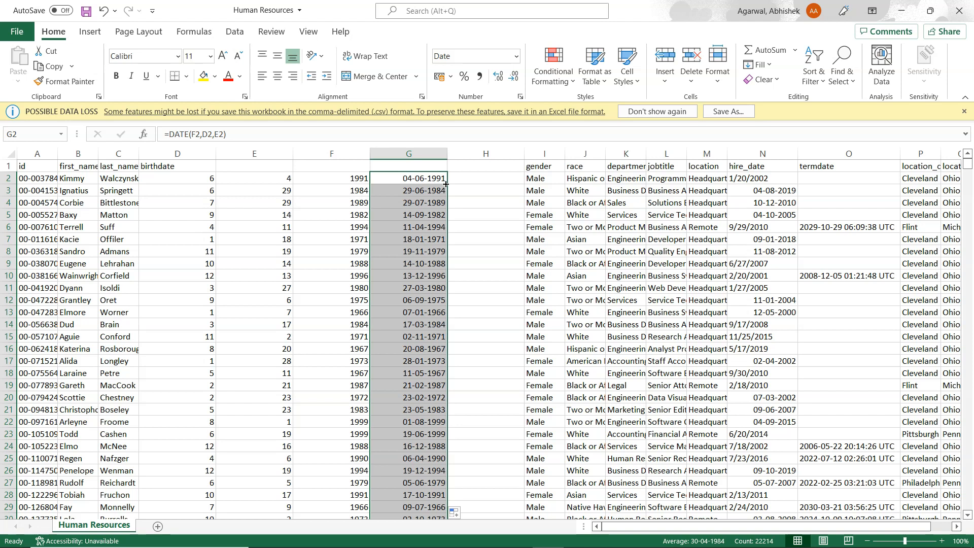
# Copy the calculated dates from column G, paste them as values over birthdate from D2, and format them as Short Date
pyautogui.hotkey('ctrl', 'c')
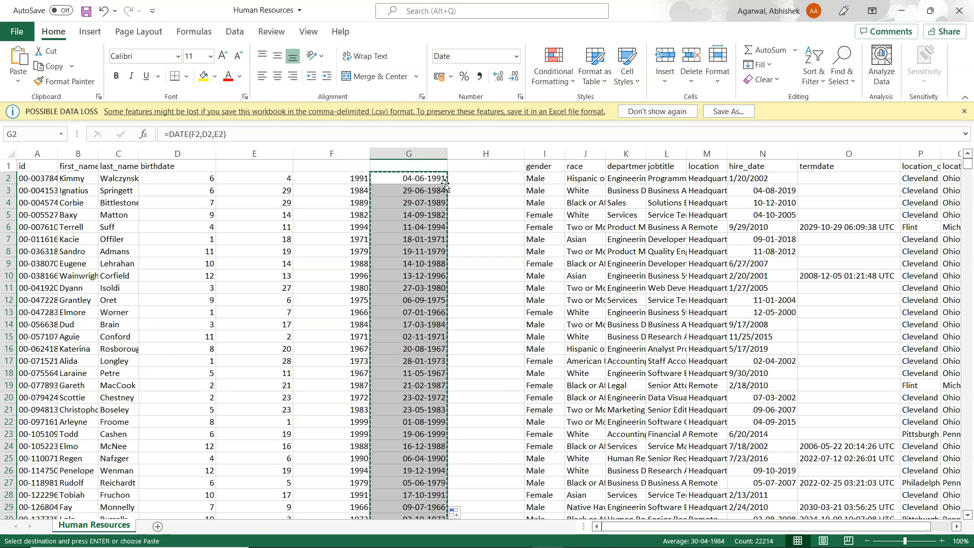
pyautogui.click(195, 181)
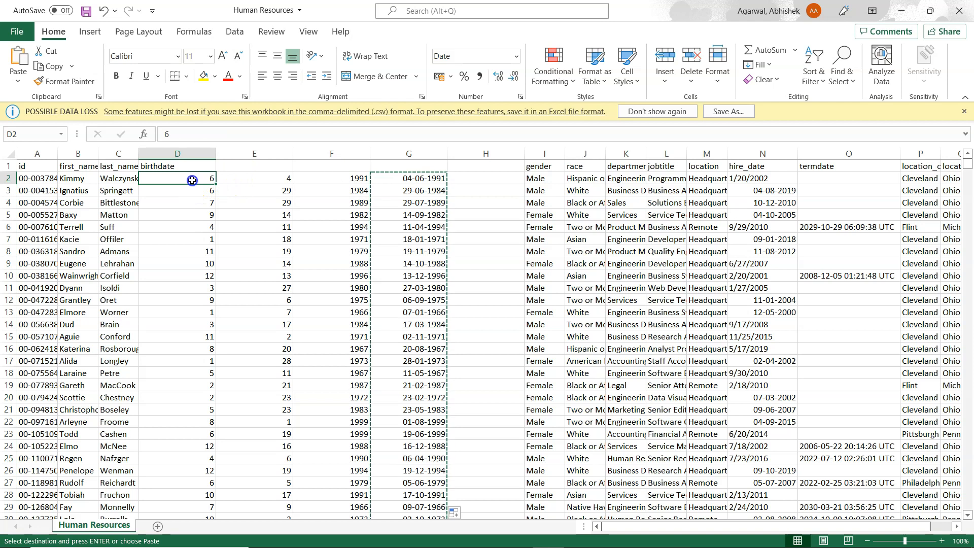
pyautogui.rightClick(195, 181)
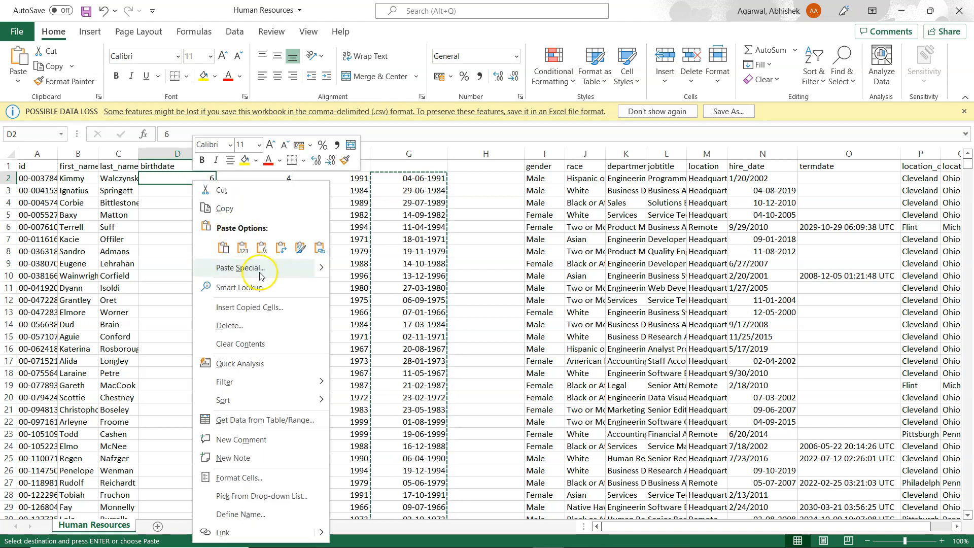
pyautogui.click(242, 248)
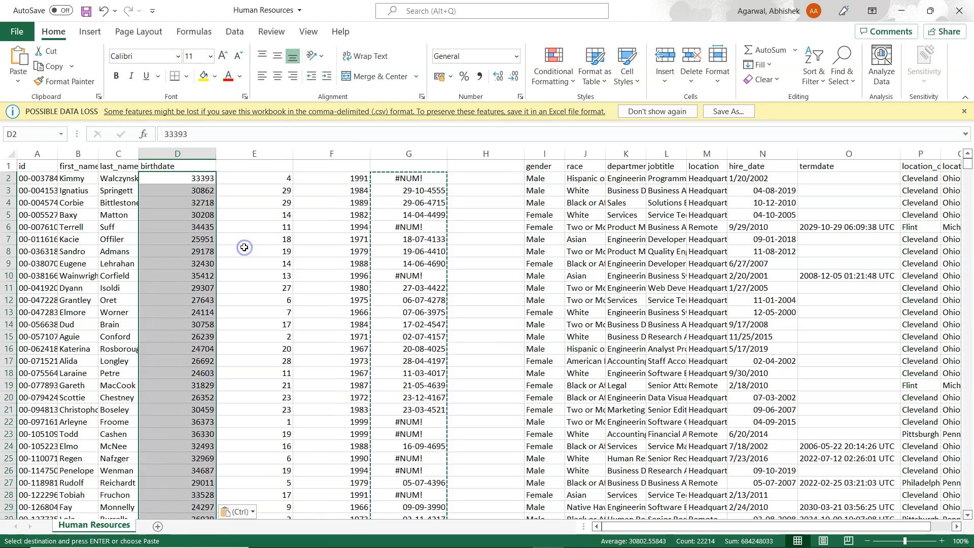
pyautogui.click(516, 56)
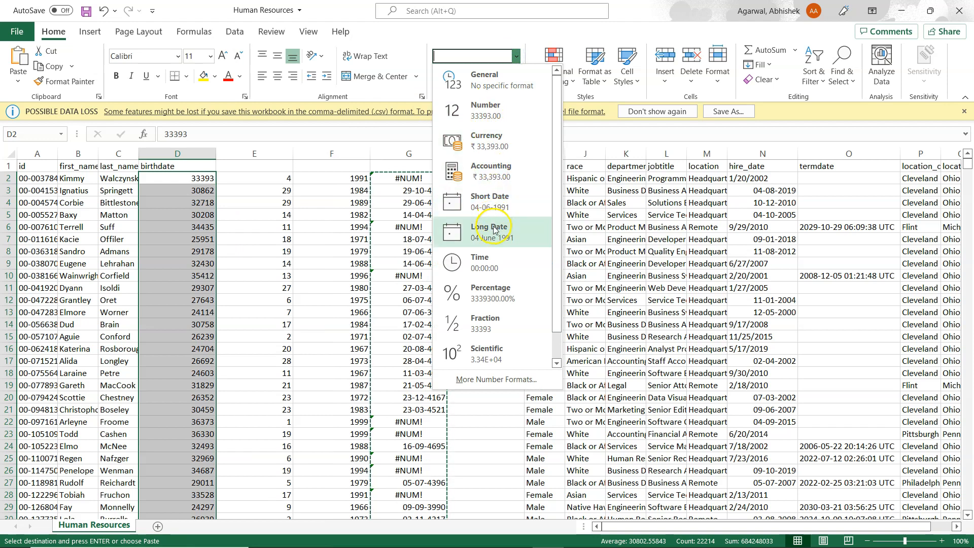
pyautogui.click(494, 202)
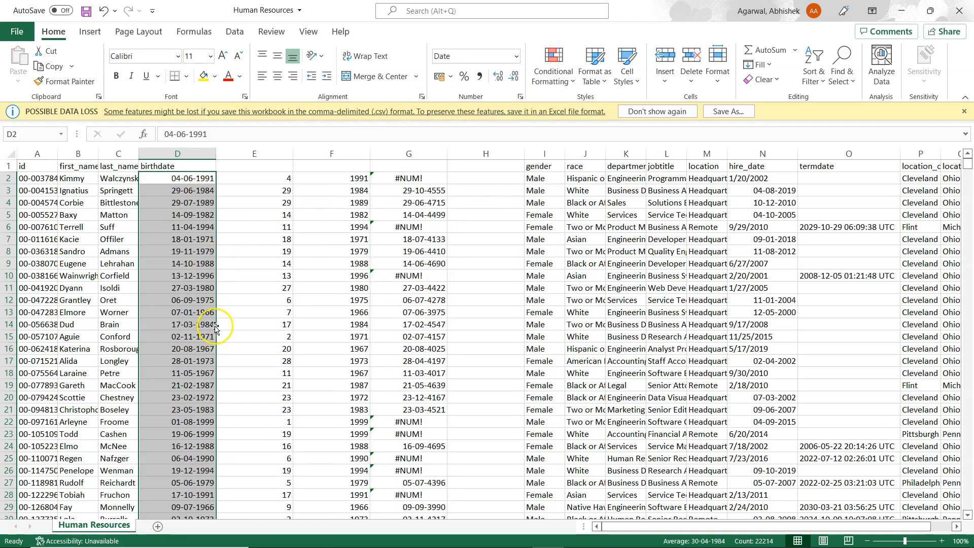
# Delete the helper columns E to H between birthdate and gender
pyautogui.moveTo(255, 152); pyautogui.dragTo(471, 154)
pyautogui.rightClick(471, 156)
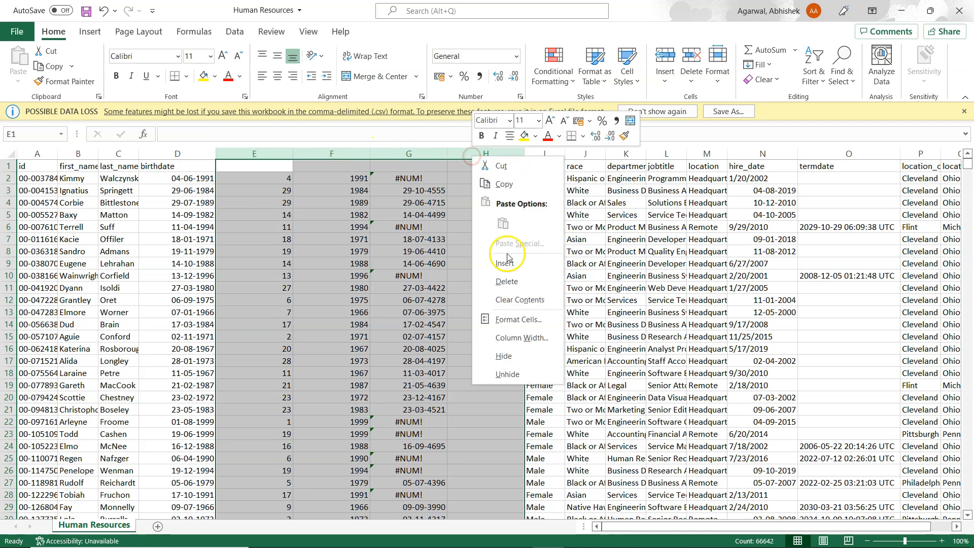
pyautogui.click(510, 285)
# Compare the date entries in the hire_date and termdate columns with the converted birthdate column
pyautogui.click(454, 152)
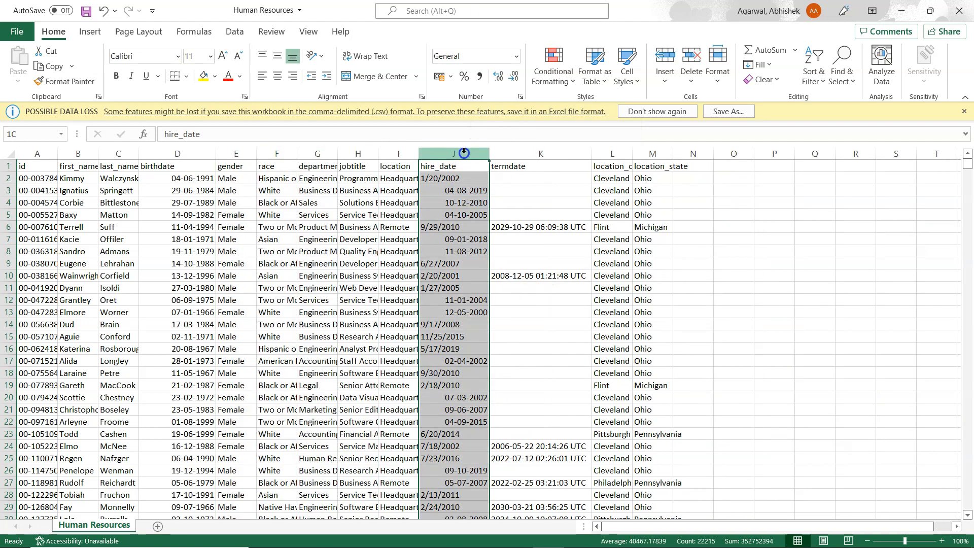
pyautogui.click(463, 218)
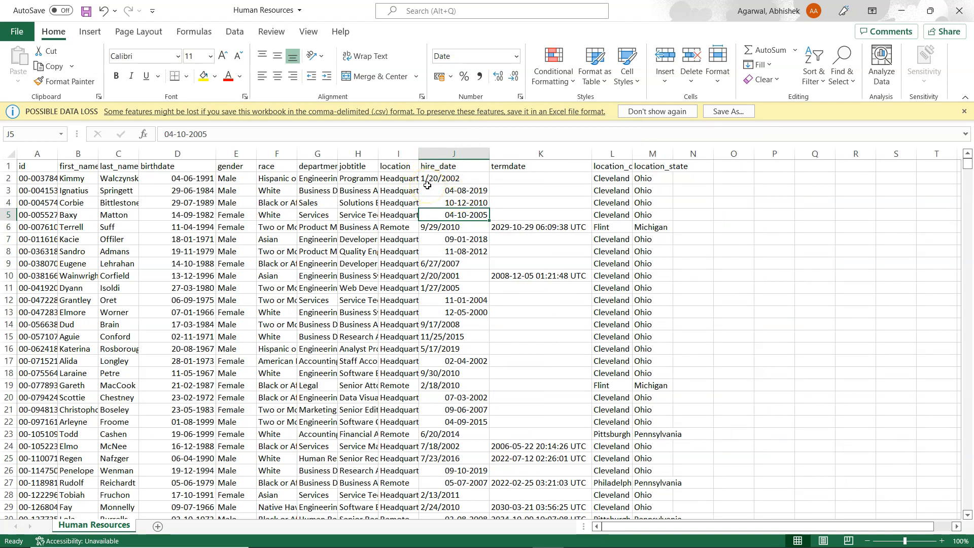
pyautogui.click(557, 229)
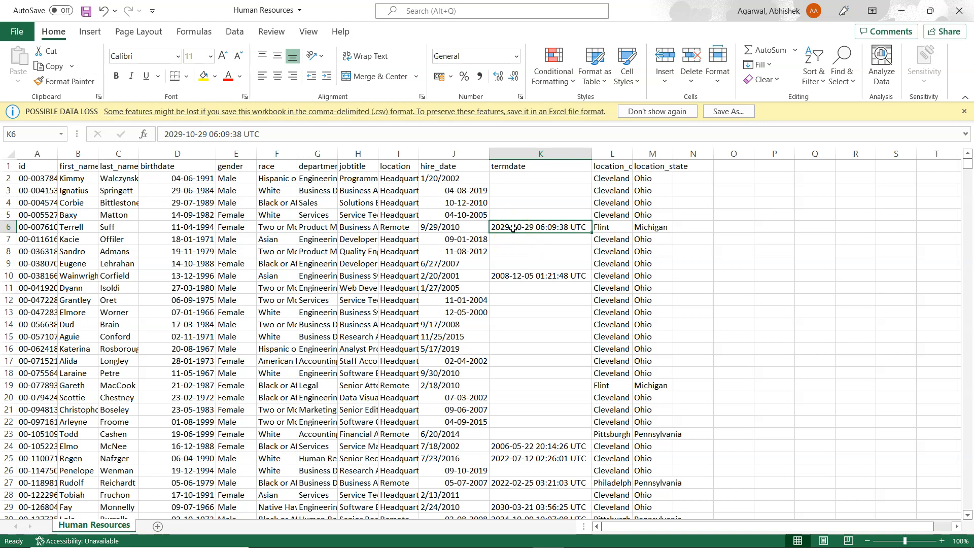
pyautogui.click(176, 152)
pyautogui.click(176, 171)
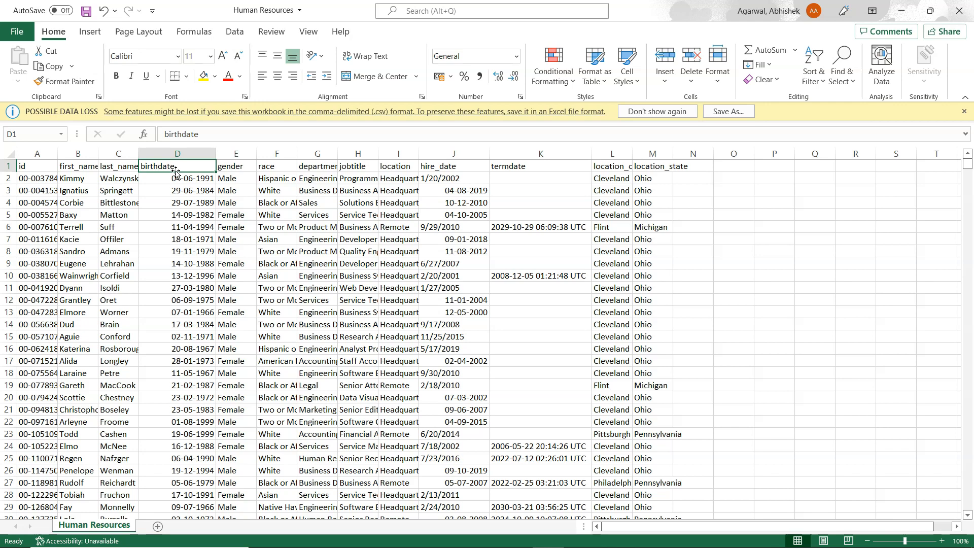
# Switch to Power BI Desktop and review the birthdate and hire_date columns through the whole Human Resources (3) data table
pyautogui.hotkey('alt', 'Tab')
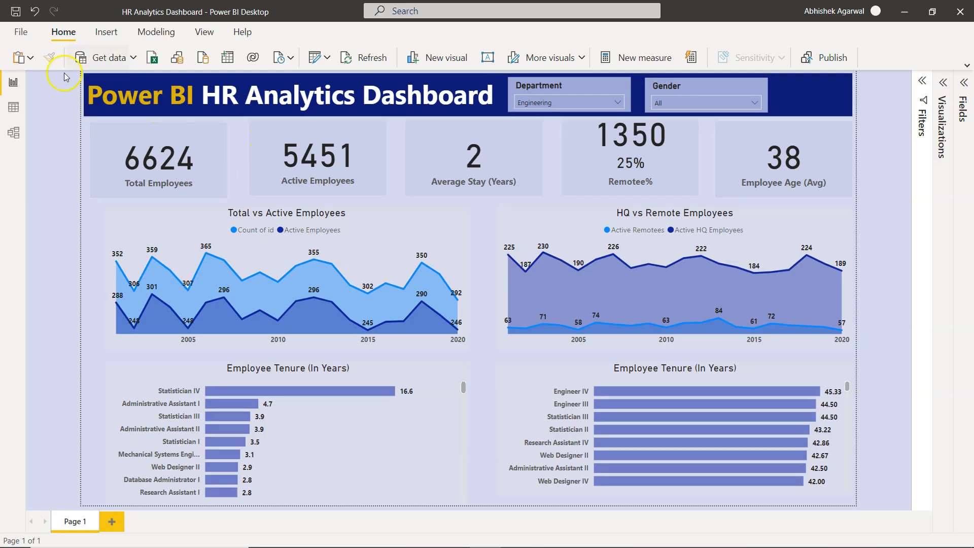
pyautogui.click(13, 114)
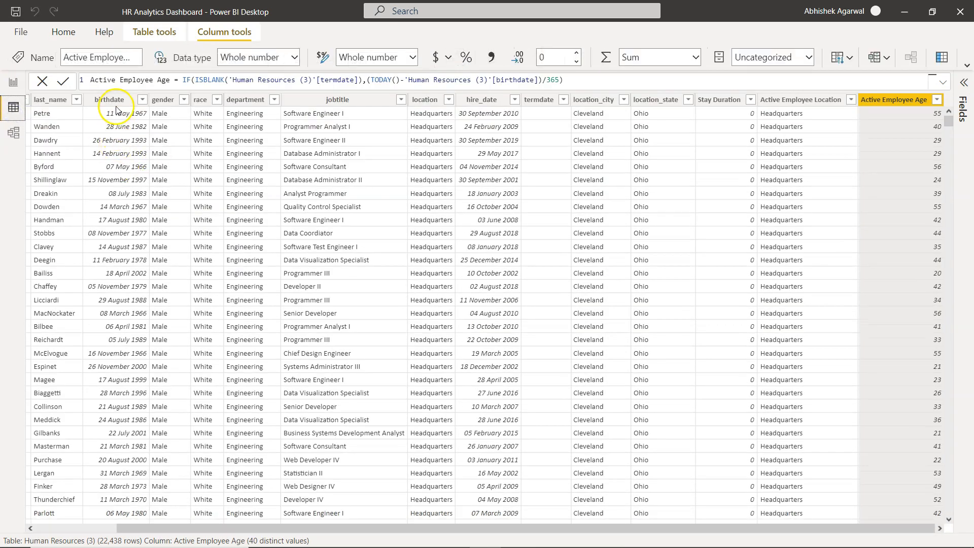
pyautogui.click(117, 101)
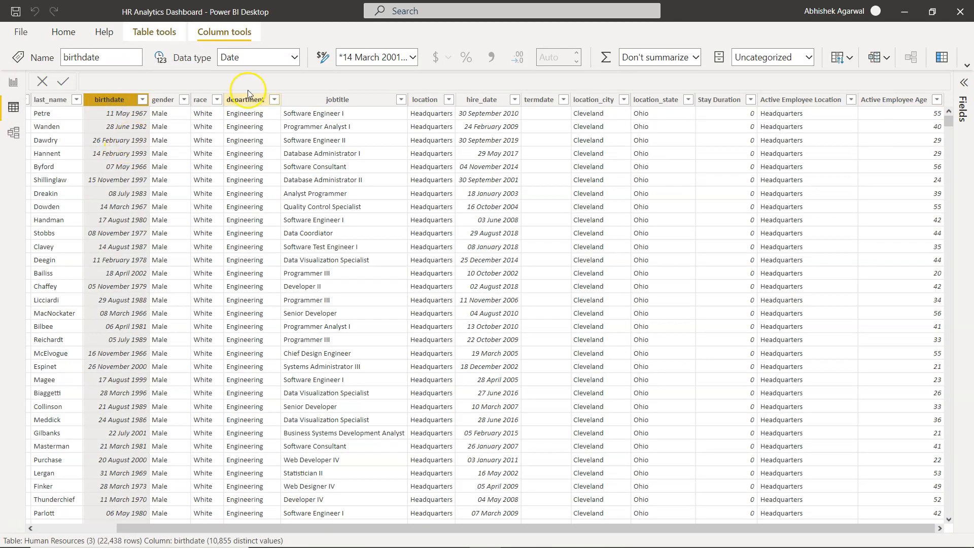
pyautogui.click(485, 99)
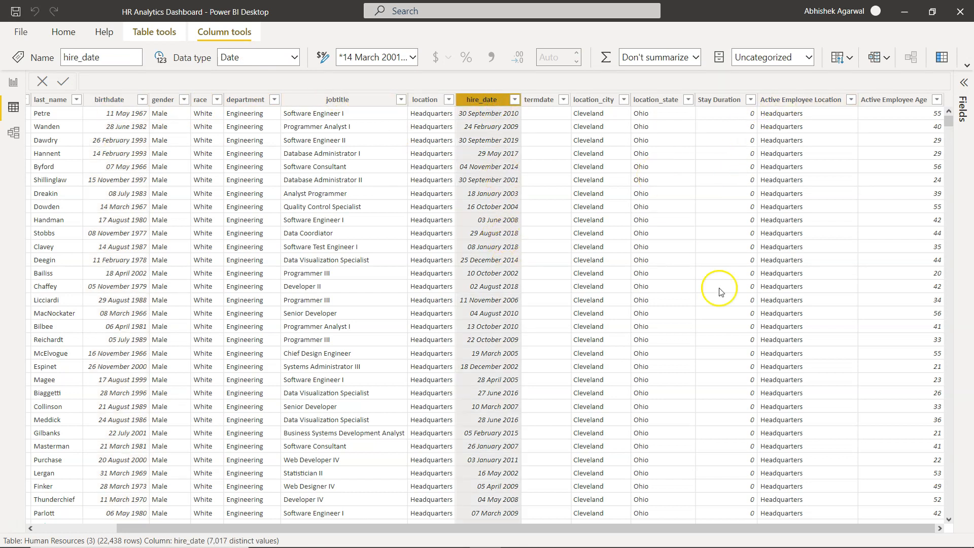
pyautogui.moveTo(948, 118); pyautogui.dragTo(949, 524)
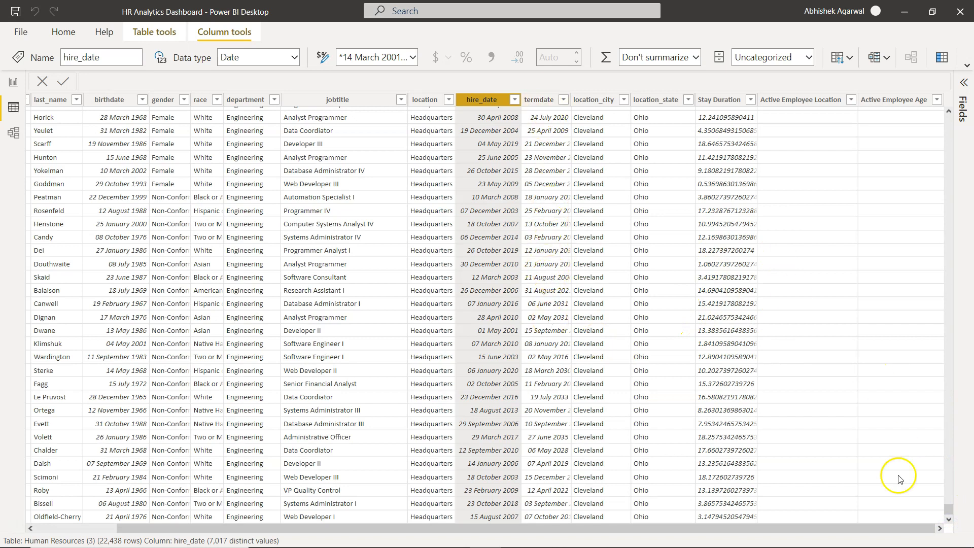
pyautogui.moveTo(949, 509); pyautogui.dragTo(943, 105)
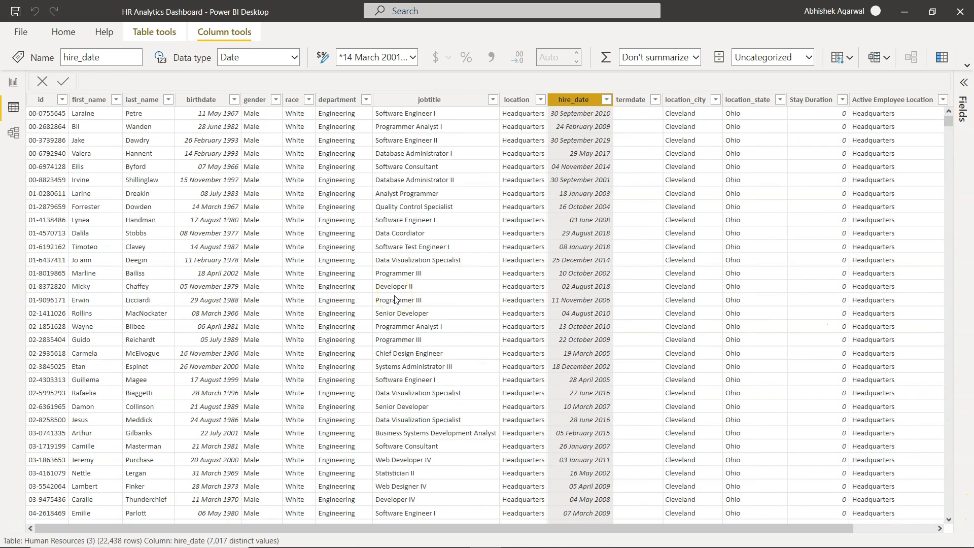
# Compare the id column in the data table with the Total Employees card on the report page
pyautogui.click(51, 121)
pyautogui.click(14, 87)
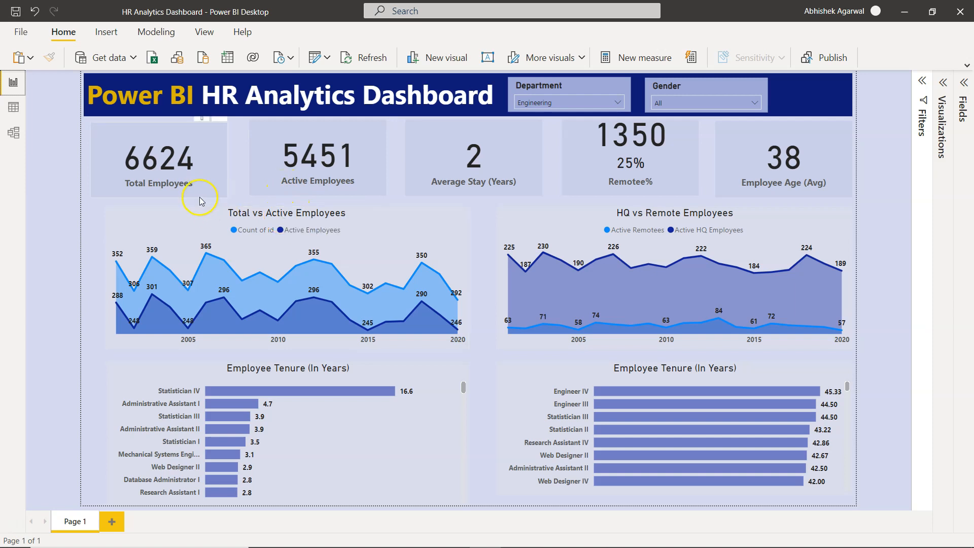
pyautogui.click(10, 107)
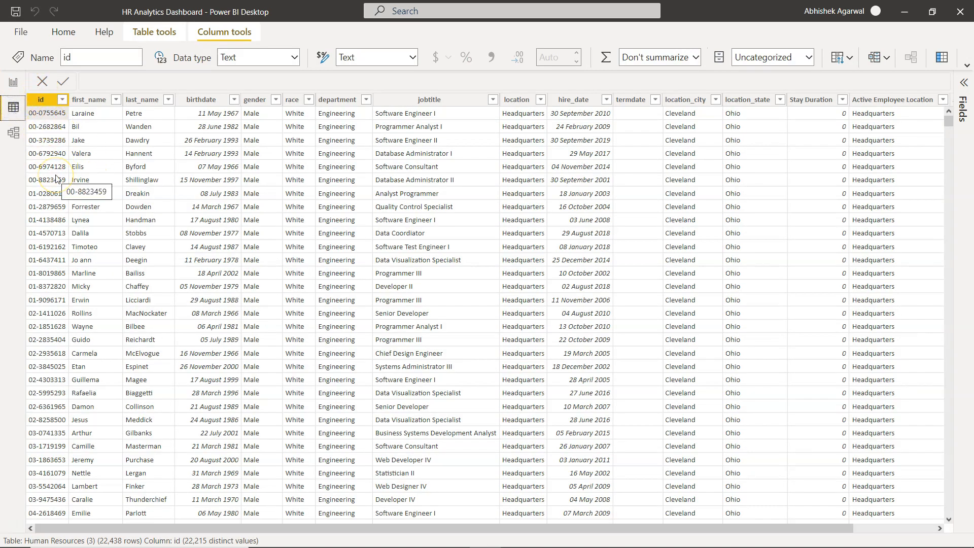
pyautogui.click(15, 88)
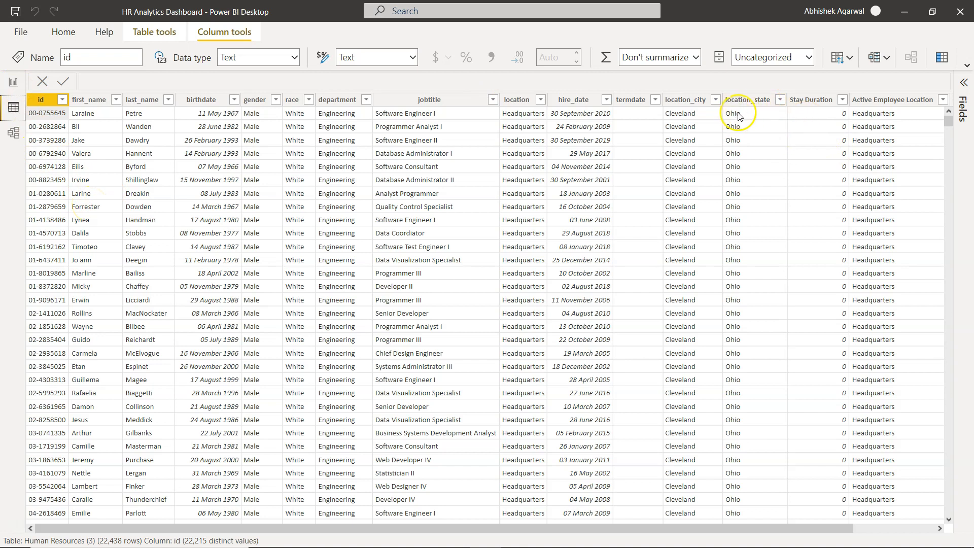
# Return to the report page and inspect the Remotee% card and the HQ vs Remote Employees chart
pyautogui.click(14, 89)
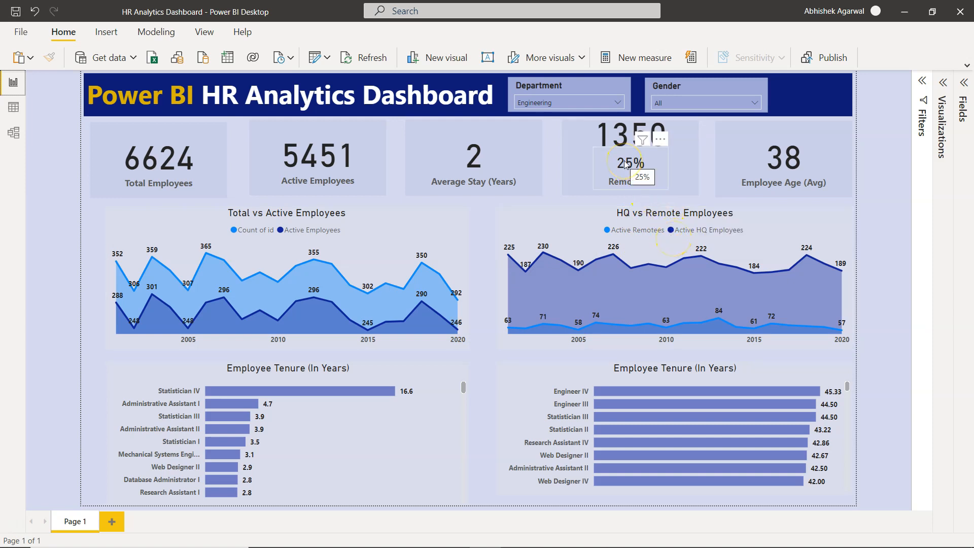
pyautogui.click(637, 171)
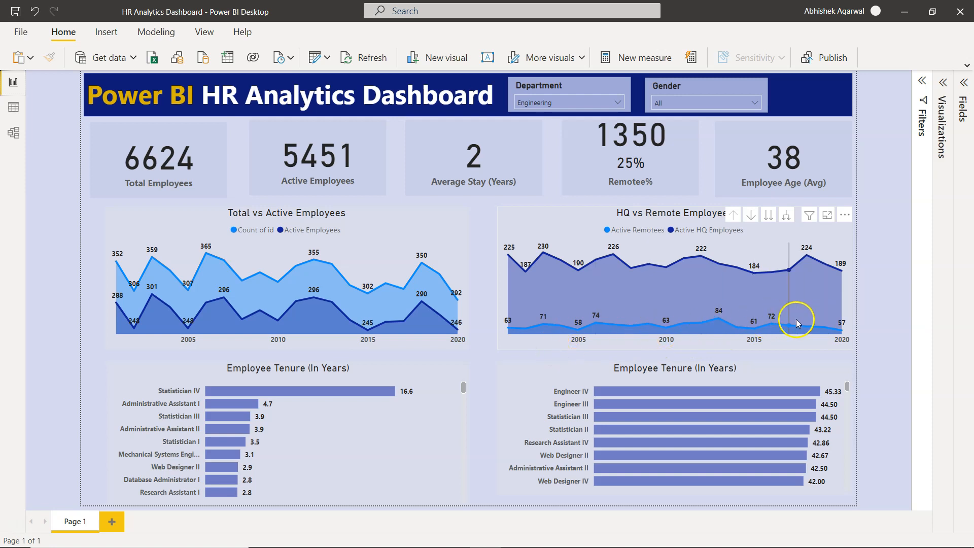
pyautogui.moveTo(710, 282)
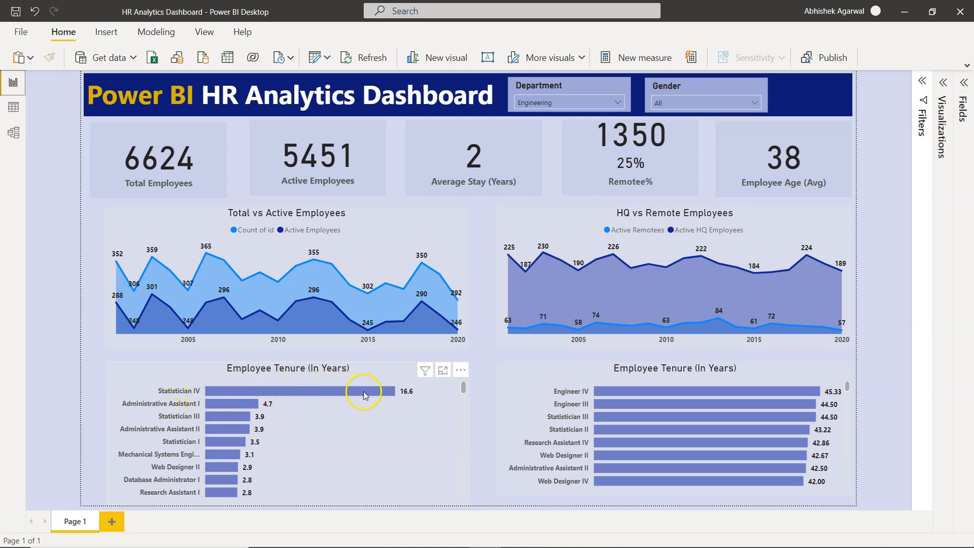
# Examine the tenure bar chart that starts with Statistician IV, from the longest-staying job titles to the shortest
pyautogui.moveTo(378, 395)
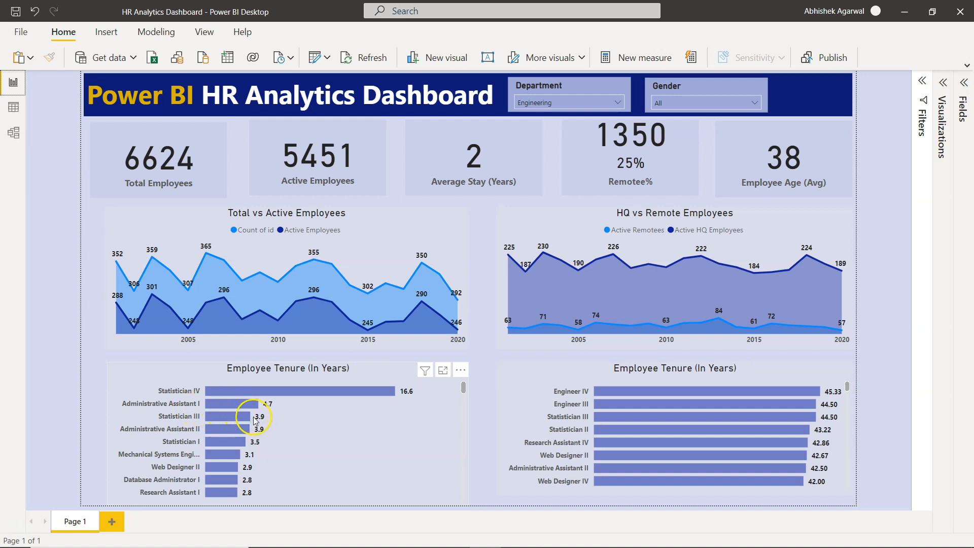
pyautogui.scroll(-5, 255, 420)
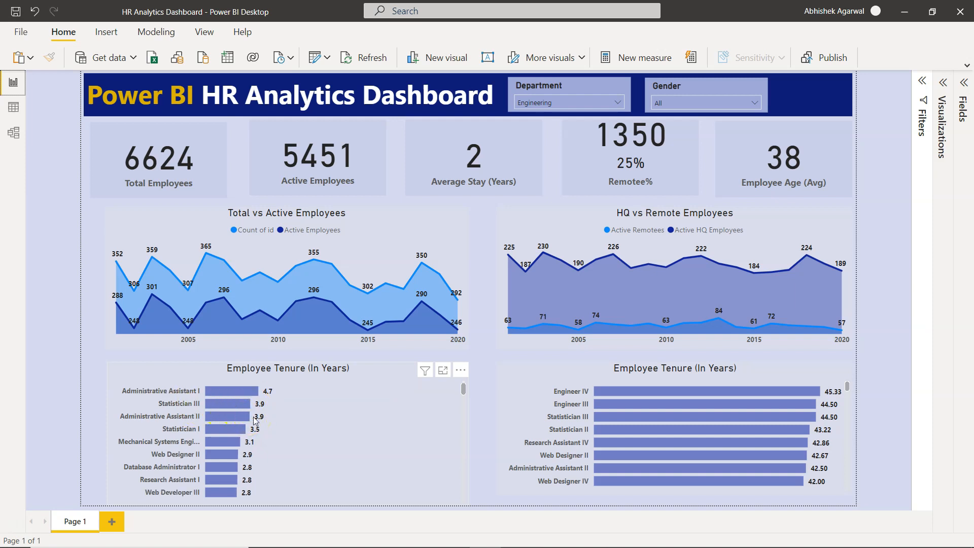
pyautogui.scroll(-10, 254, 416)
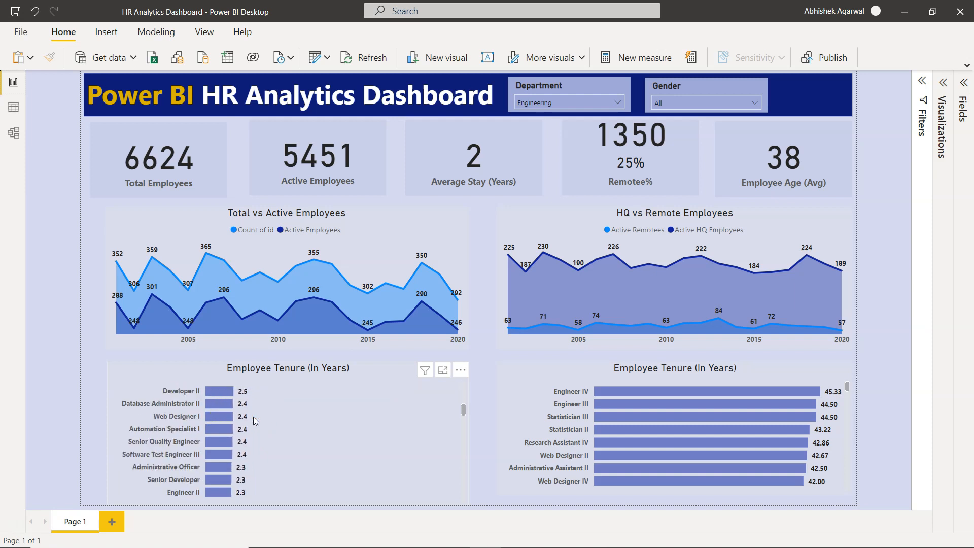
pyautogui.scroll(-10, 253, 416)
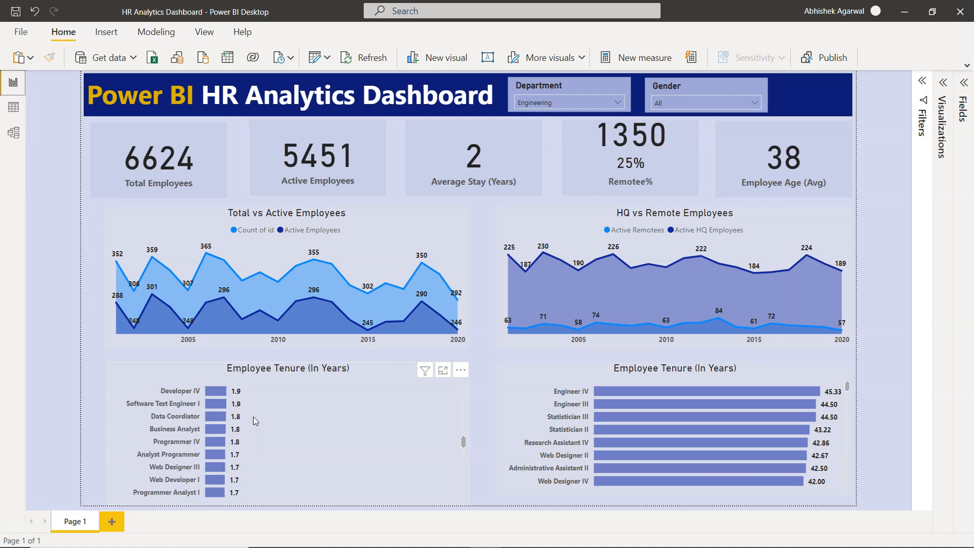
pyautogui.scroll(-10, 253, 421)
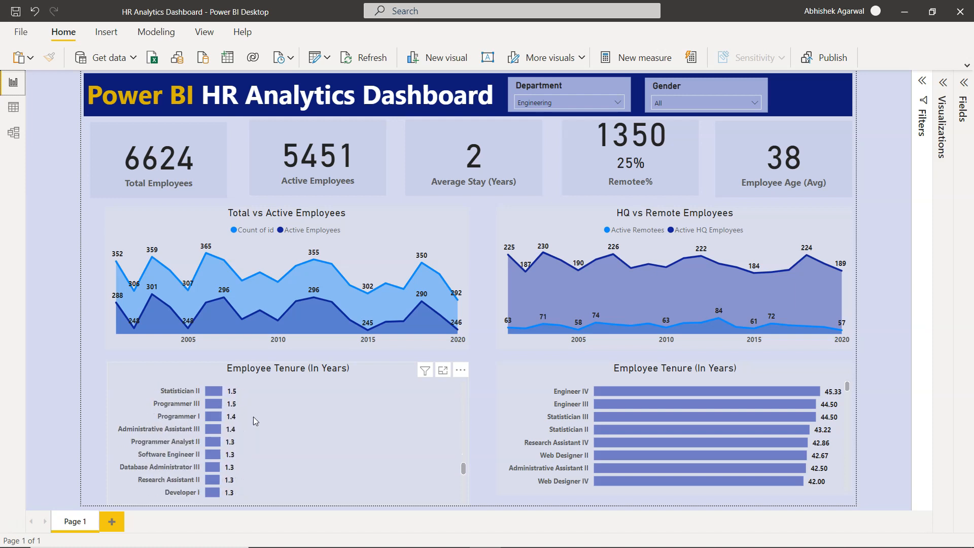
pyautogui.scroll(10, 254, 420)
pyautogui.scroll(10, 254, 416)
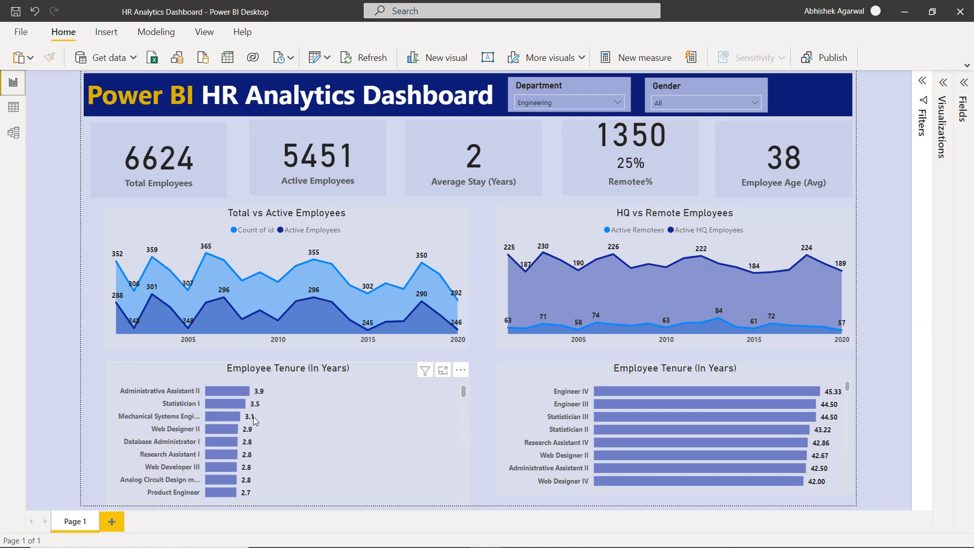
pyautogui.scroll(3, 254, 416)
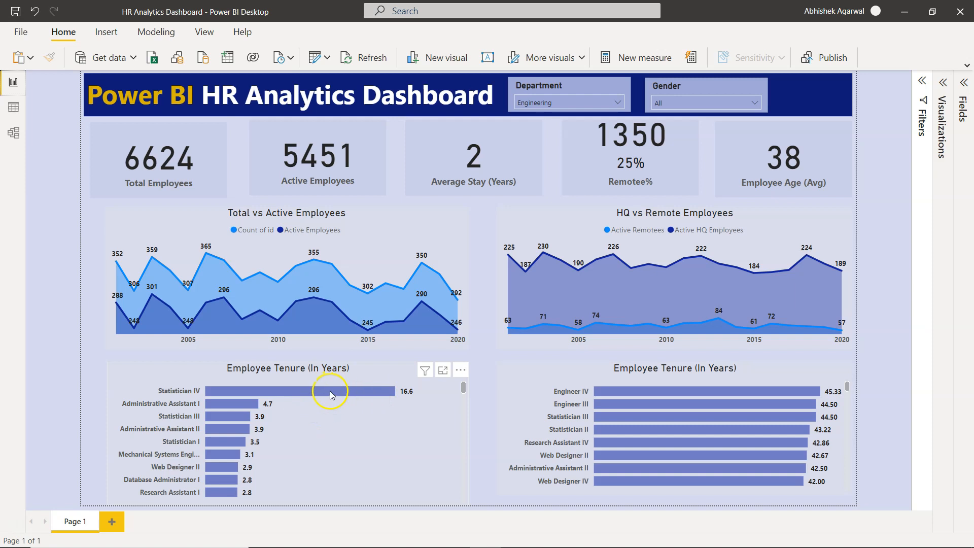
pyautogui.moveTo(211, 393)
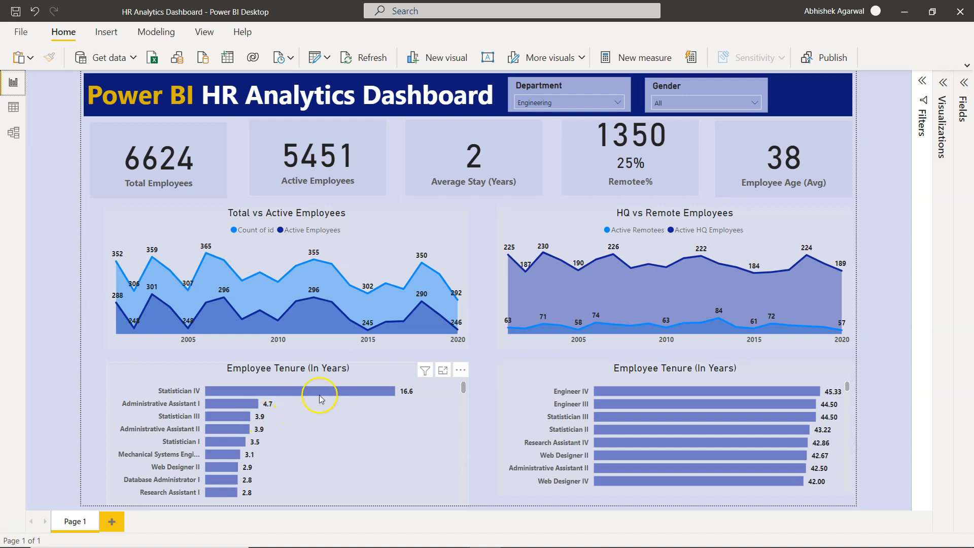
pyautogui.moveTo(320, 399)
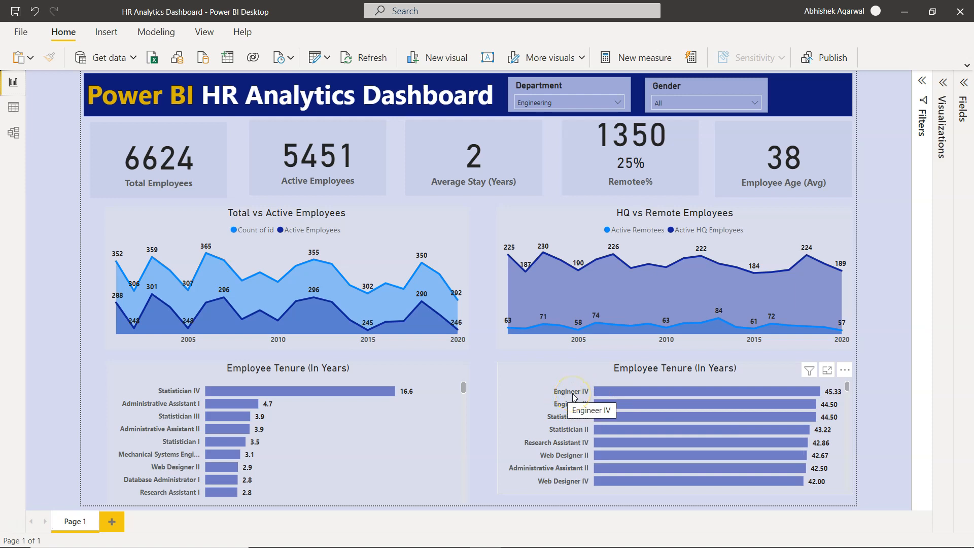
# Examine the average active employee age per job title in the bar chart that starts with Engineer IV, from oldest to youngest
pyautogui.moveTo(656, 432)
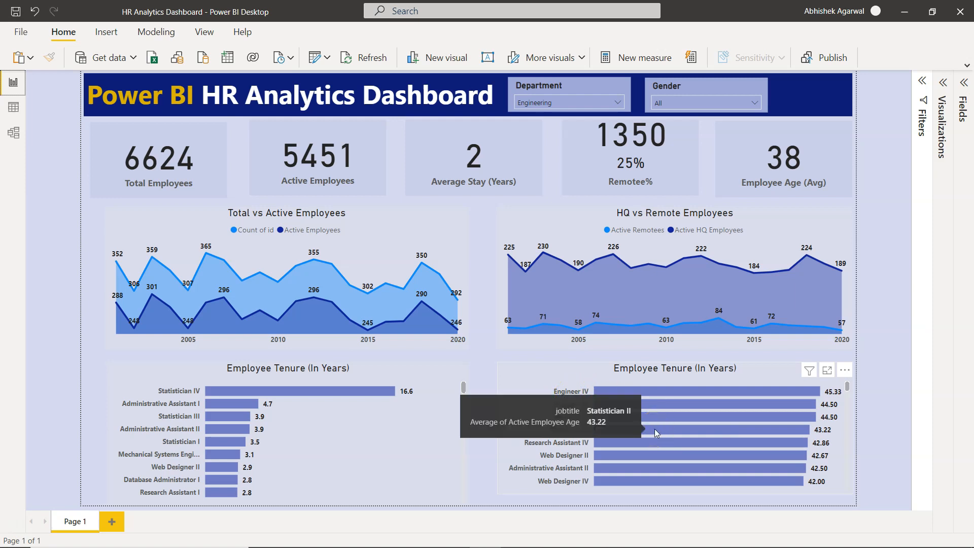
pyautogui.scroll(-5, 656, 432)
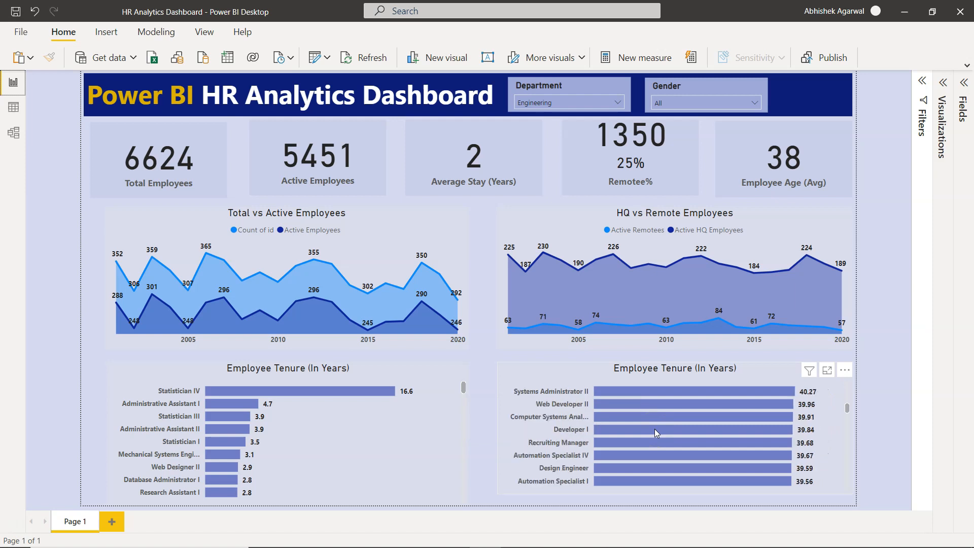
pyautogui.scroll(-5, 655, 432)
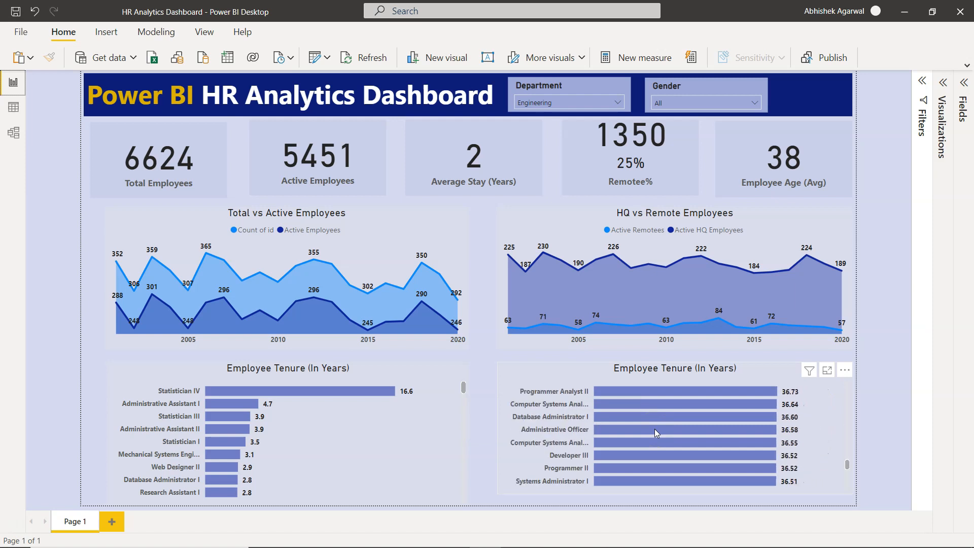
pyautogui.scroll(3, 714, 434)
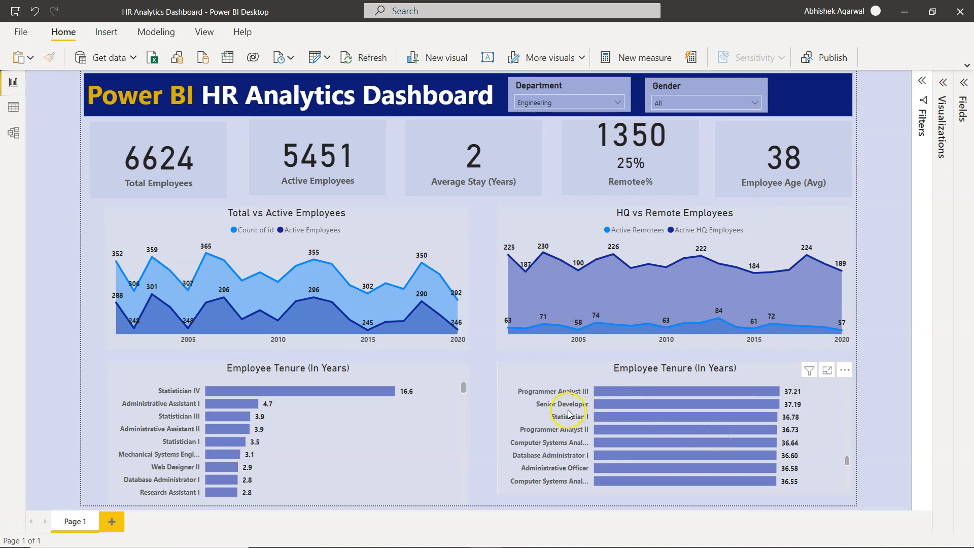
pyautogui.scroll(-5, 588, 429)
pyautogui.scroll(-10, 588, 429)
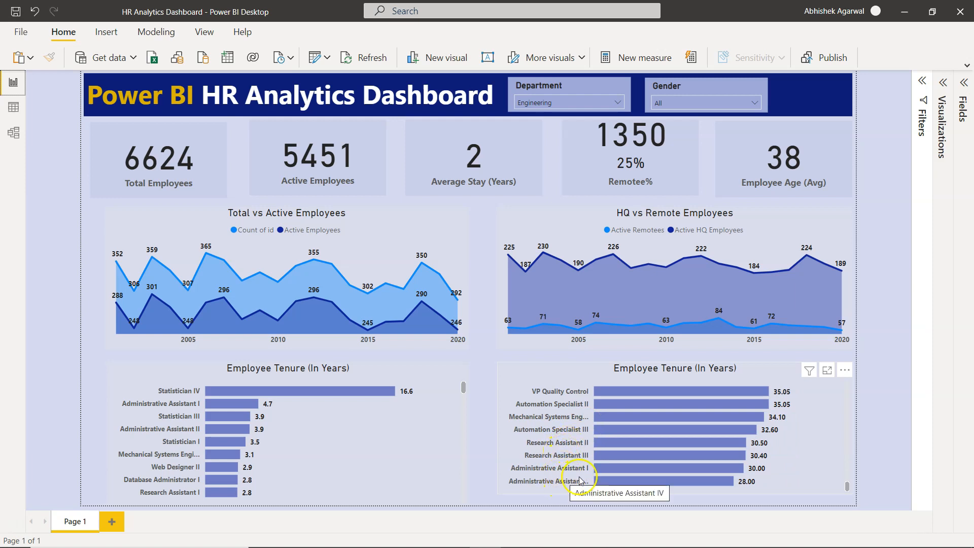
pyautogui.moveTo(614, 462)
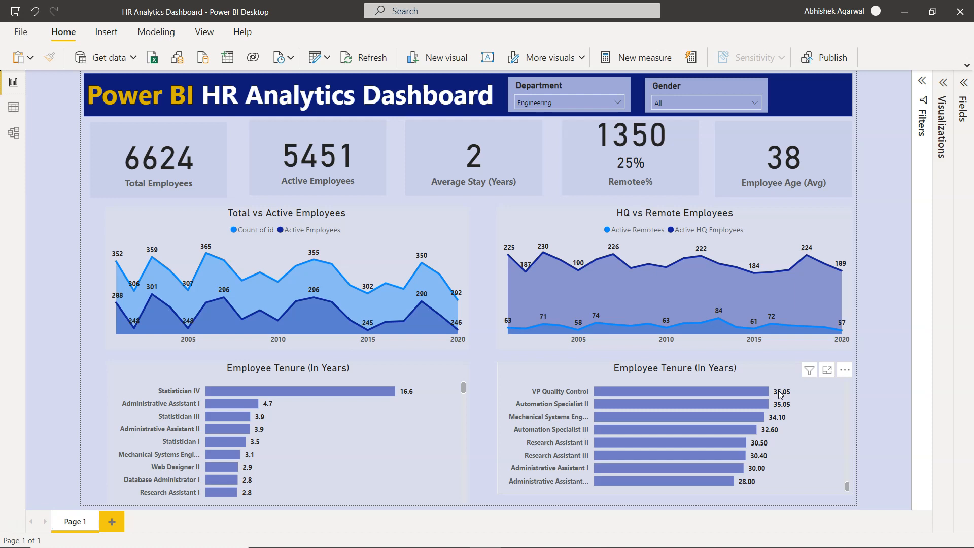
pyautogui.scroll(10, 781, 395)
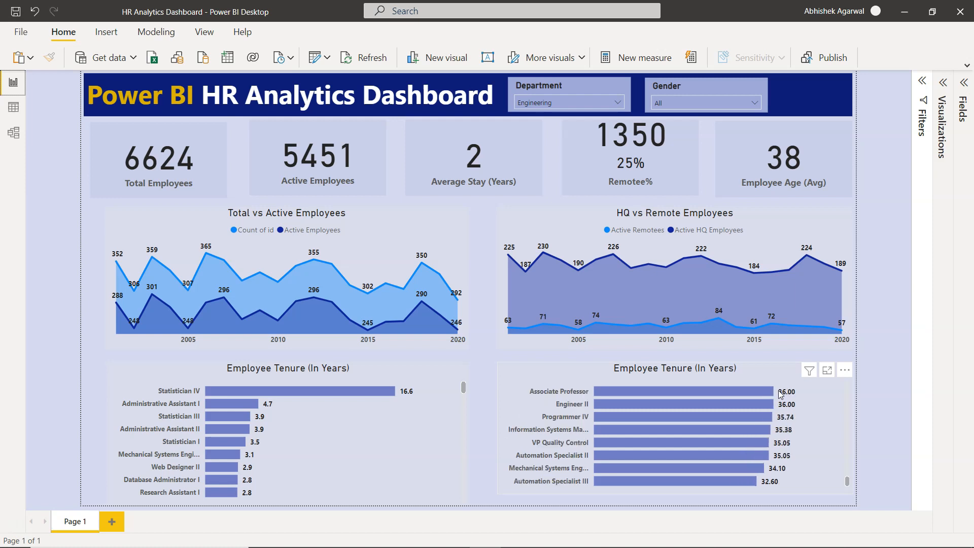
pyautogui.scroll(5, 780, 394)
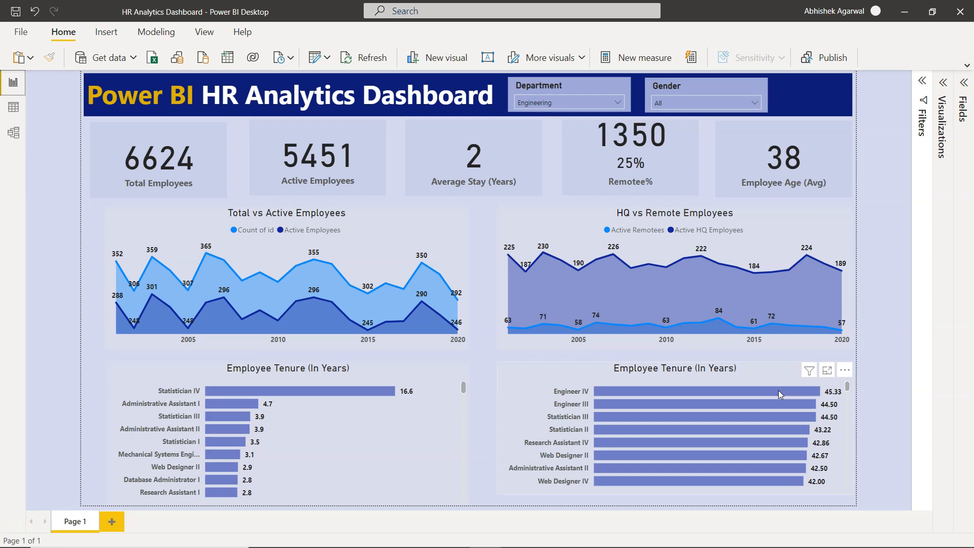
# Inspect the report page's wallpaper formatting, including its color palette and transparency
pyautogui.moveTo(506, 331)
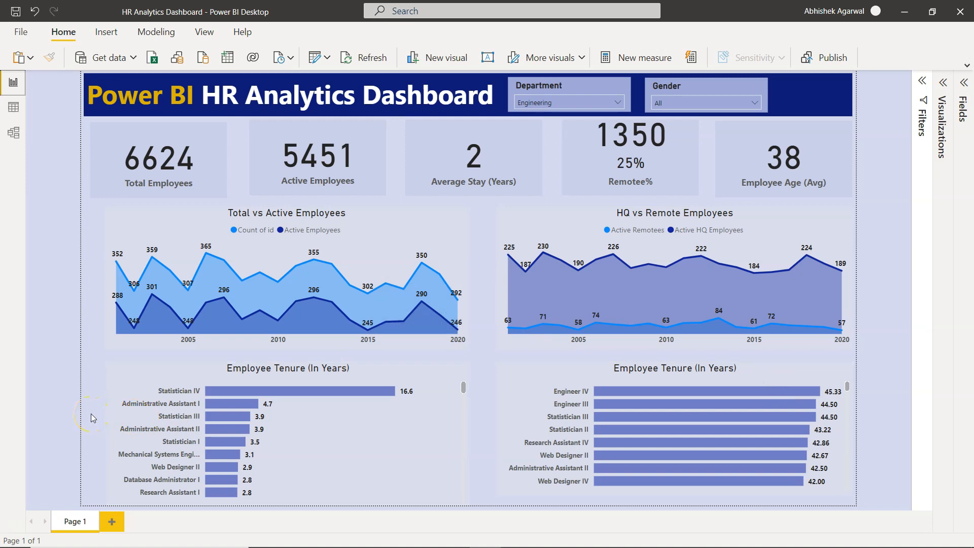
pyautogui.click(93, 278)
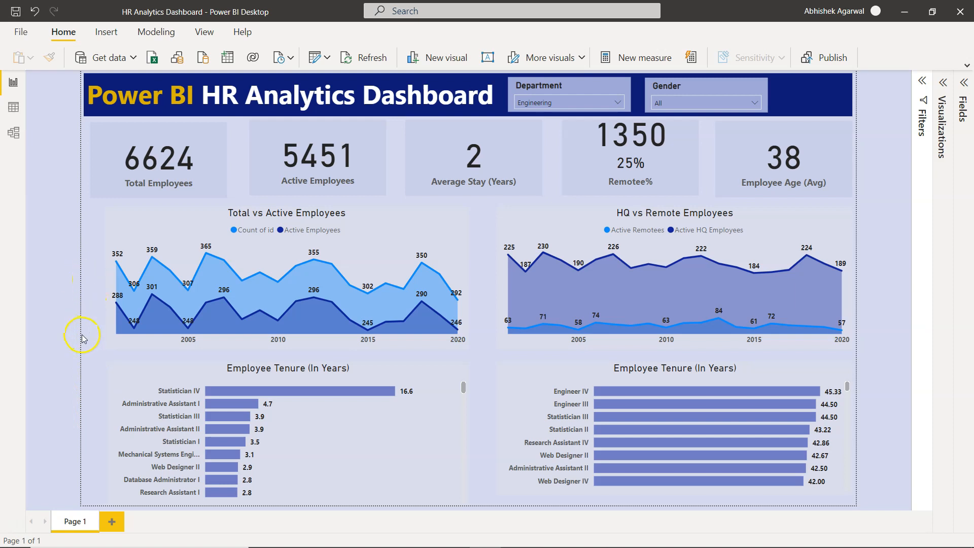
pyautogui.click(937, 83)
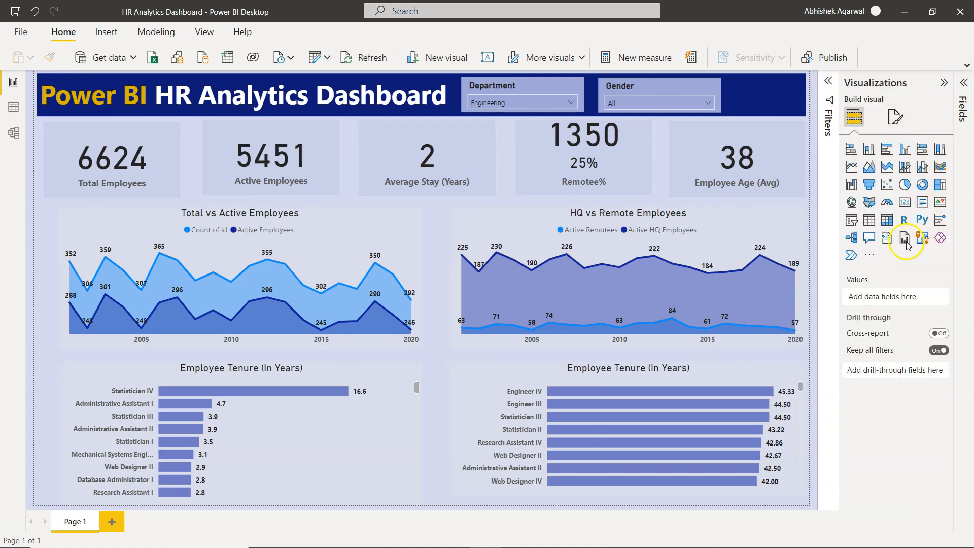
pyautogui.click(896, 122)
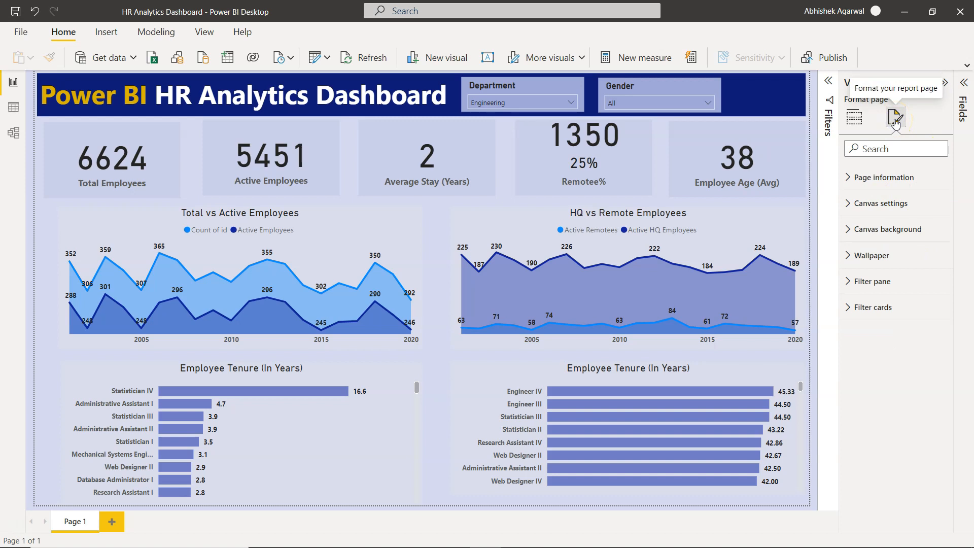
pyautogui.click(850, 257)
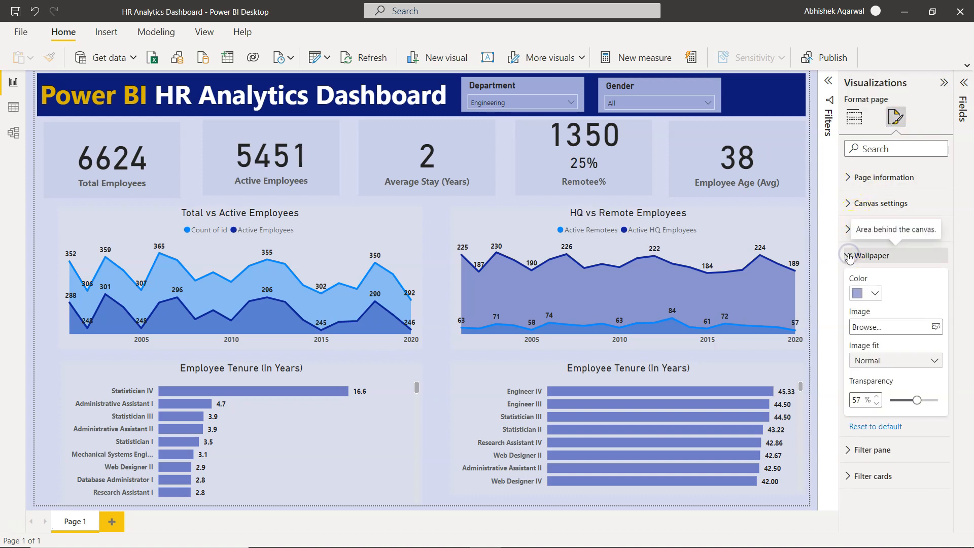
pyautogui.click(881, 297)
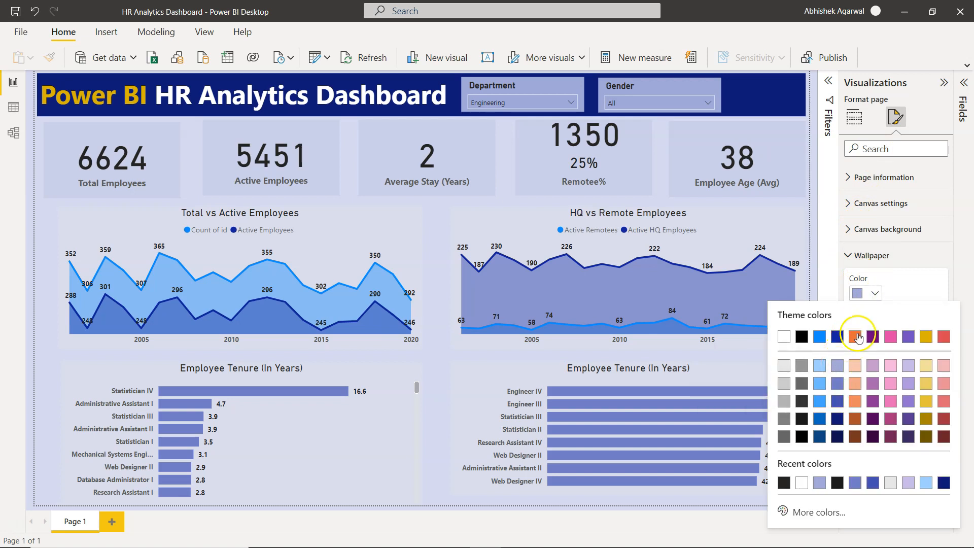
pyautogui.click(905, 284)
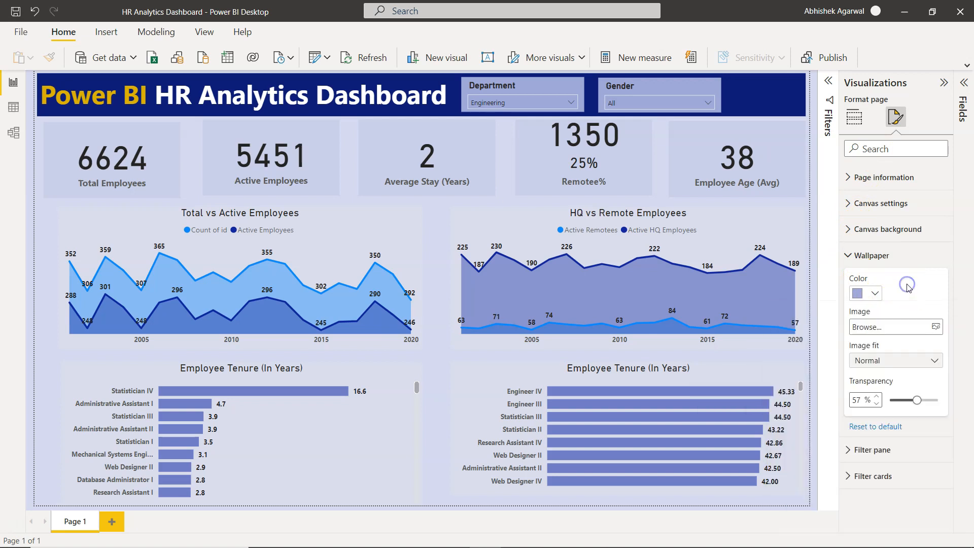
pyautogui.click(857, 402)
# Check the font color of "Power BI" in the dashboard title text box and highlight the "HR Analytics Dashboard" wording
pyautogui.click(796, 83)
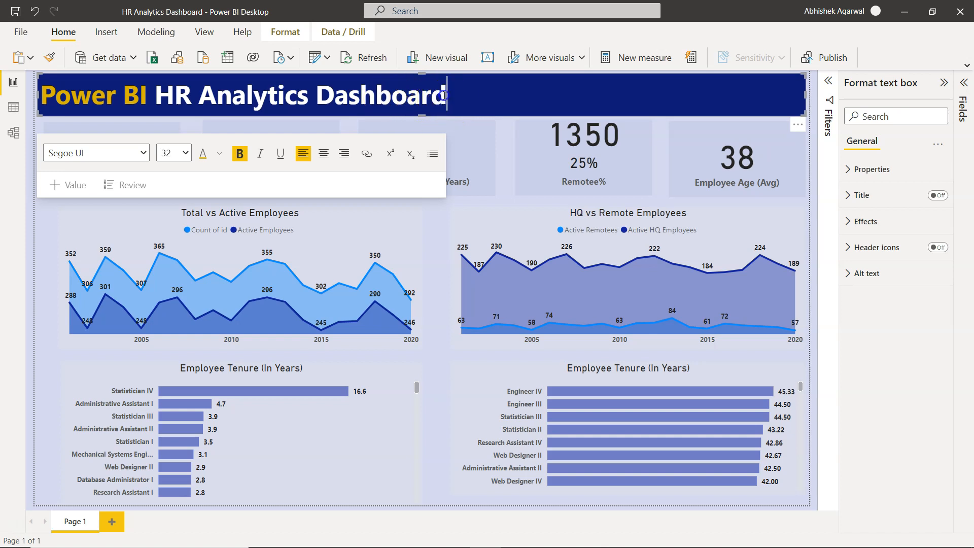
pyautogui.moveTo(148, 96); pyautogui.dragTo(37, 94)
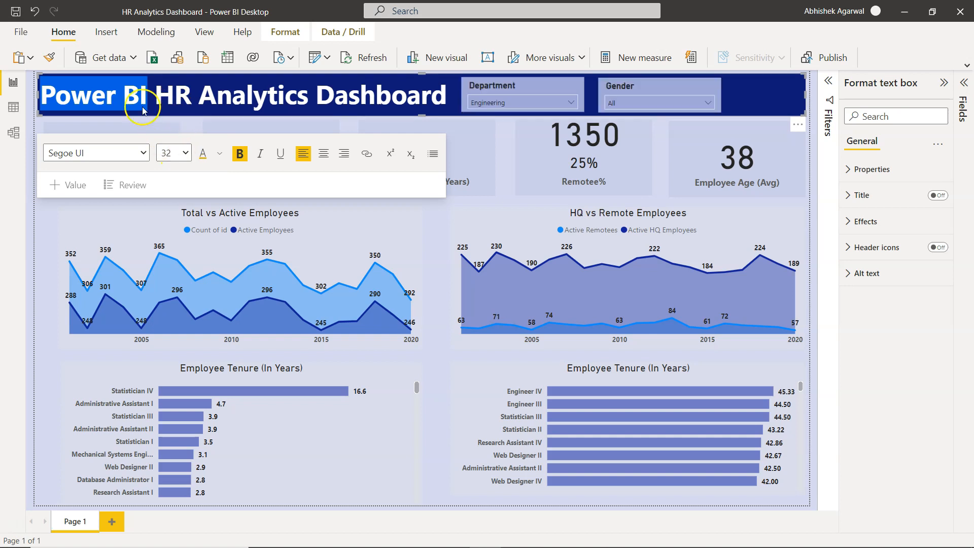
pyautogui.click(203, 154)
pyautogui.moveTo(156, 95); pyautogui.dragTo(390, 104)
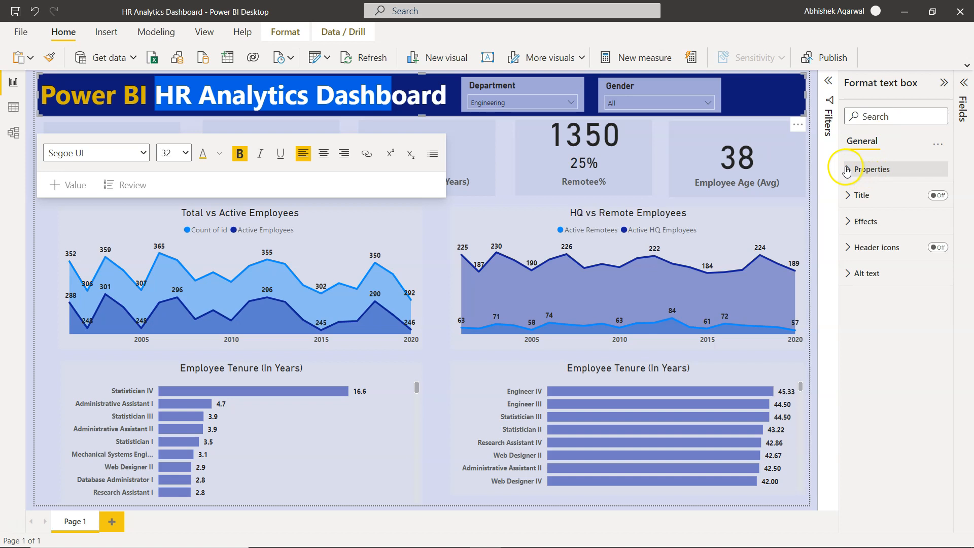
# Review the title text box's background effect, checking its dark blue theme color and transparency
pyautogui.click(848, 223)
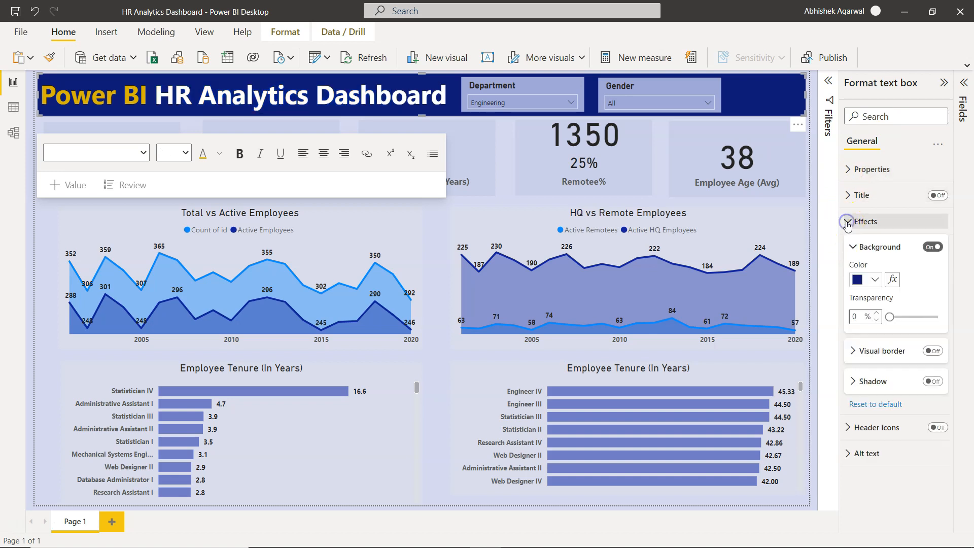
pyautogui.click(872, 279)
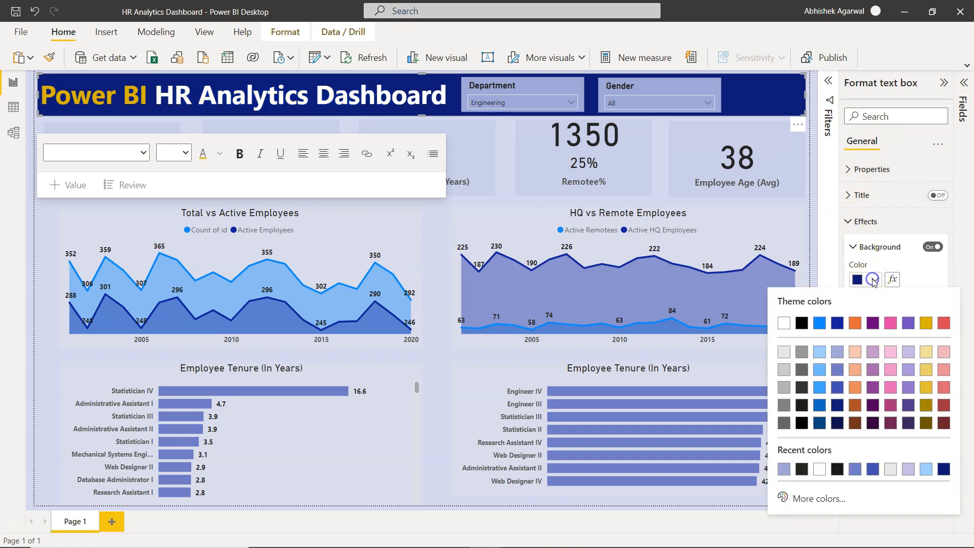
pyautogui.click(839, 406)
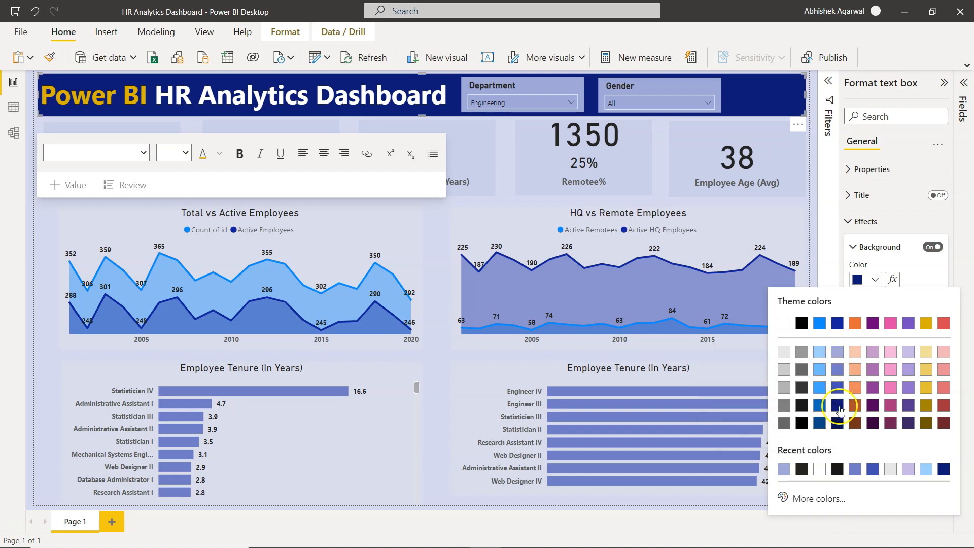
pyautogui.click(925, 269)
pyautogui.click(856, 325)
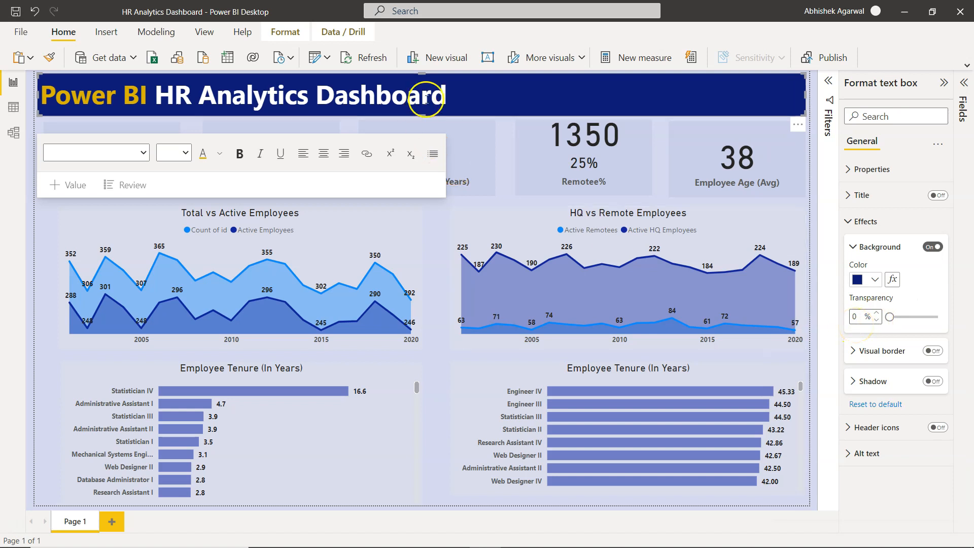
pyautogui.click(236, 93)
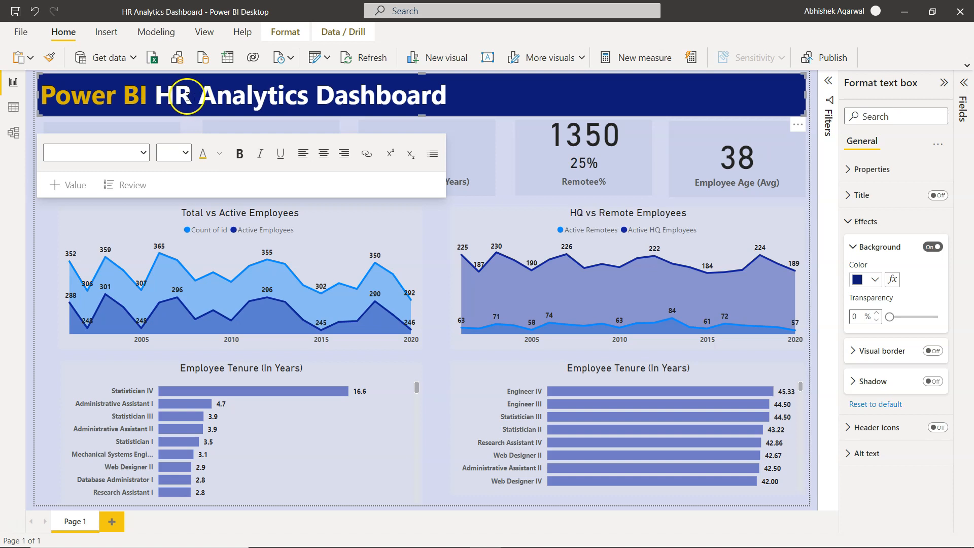
# Select the Department slicer and inspect its visual type and the departments it offers
pyautogui.click(810, 224)
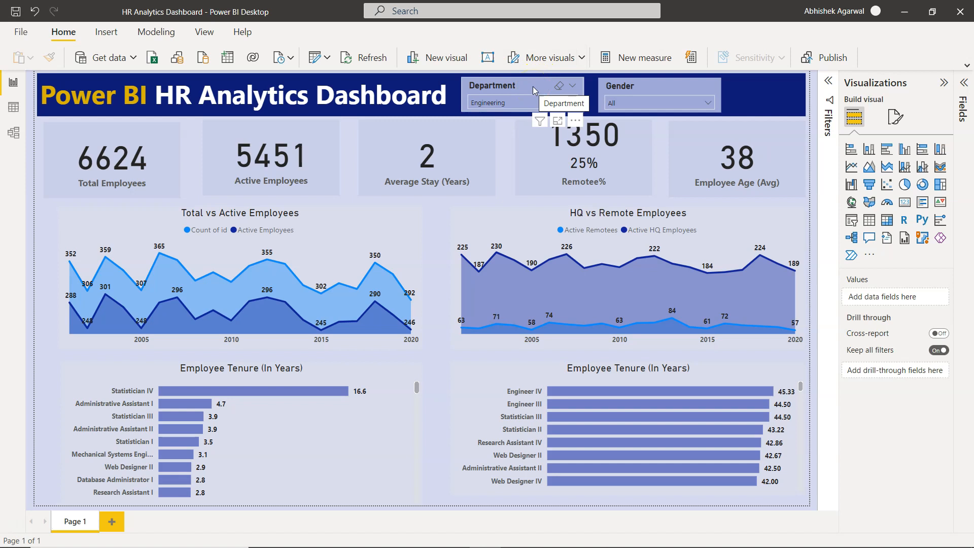
pyautogui.click(519, 88)
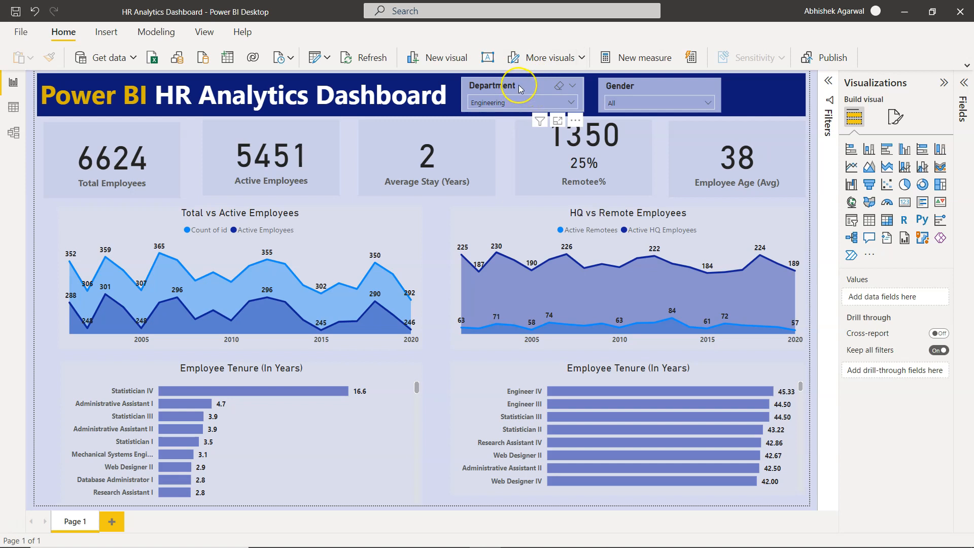
pyautogui.click(520, 89)
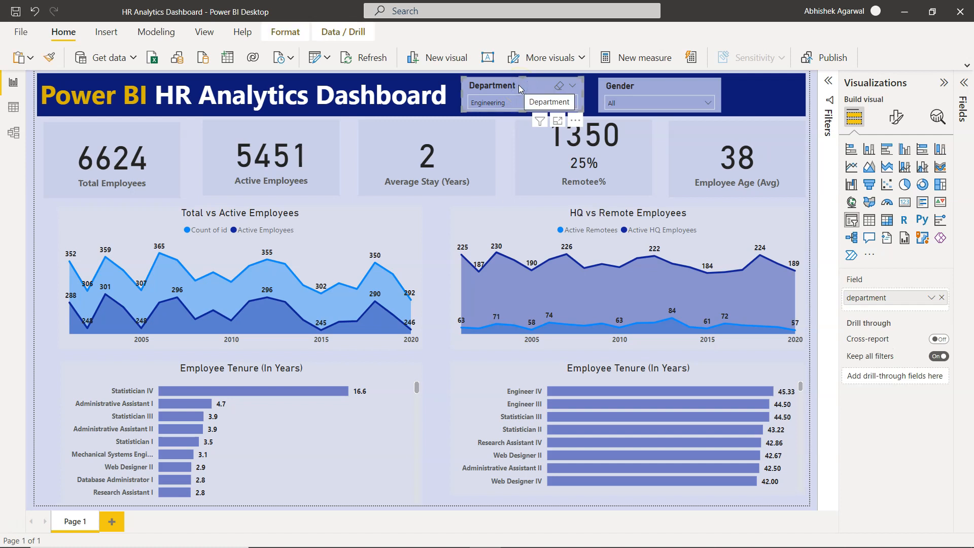
pyautogui.click(852, 221)
pyautogui.click(574, 104)
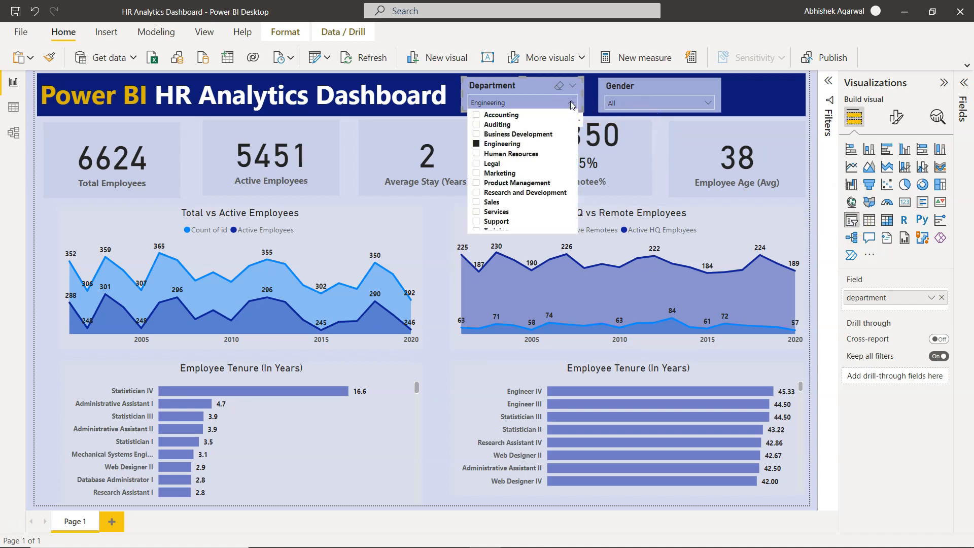
pyautogui.click(571, 101)
pyautogui.click(851, 221)
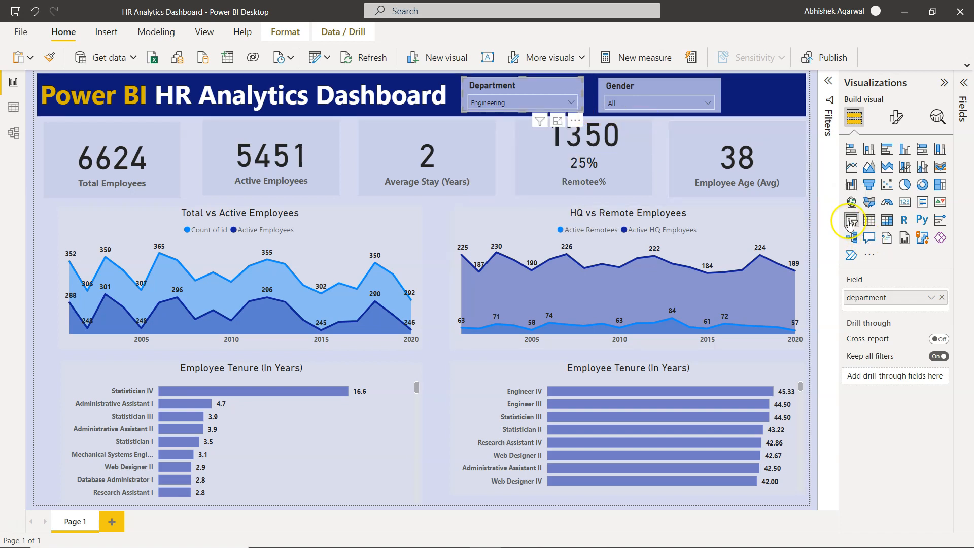
# Expand the Human Resources (3) table's fields and locate the department field used by the Department slicer
pyautogui.click(964, 83)
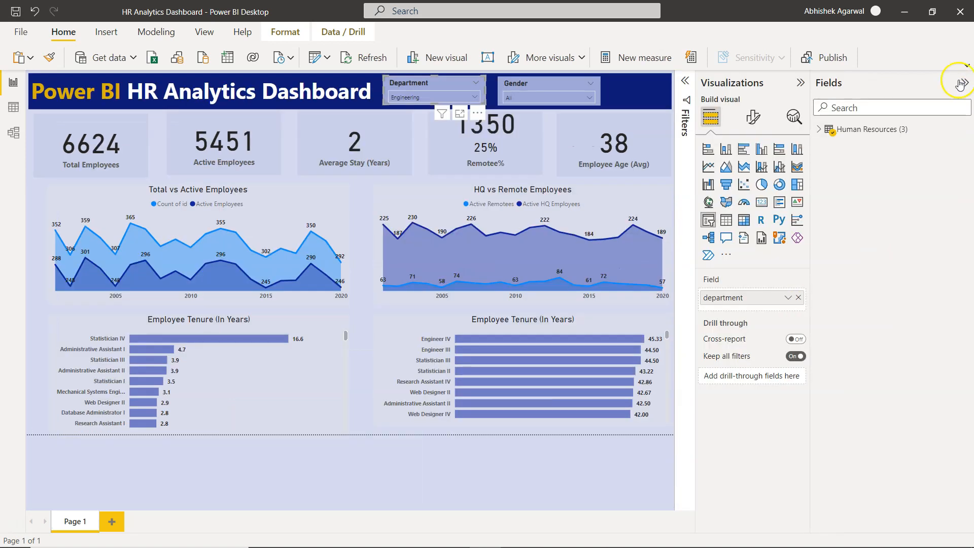
pyautogui.click(821, 130)
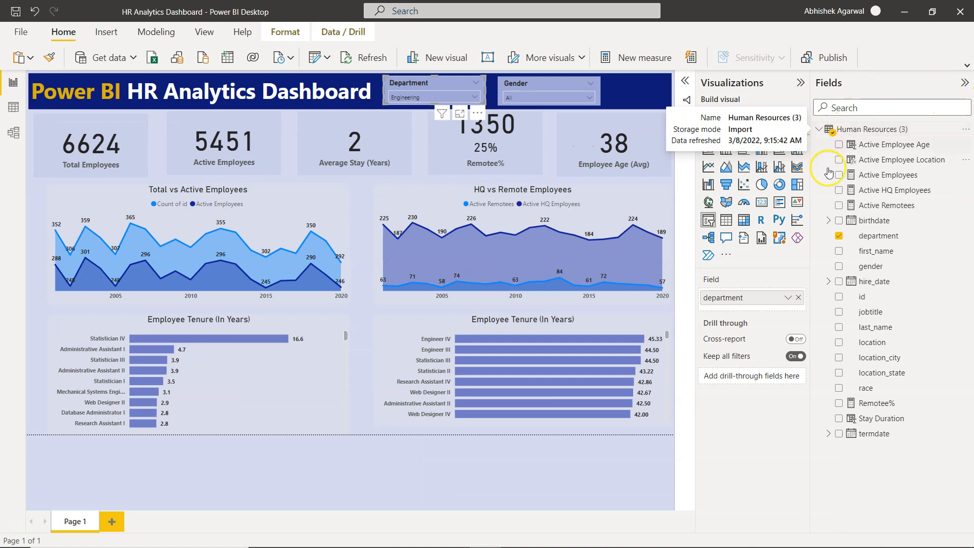
pyautogui.click(869, 240)
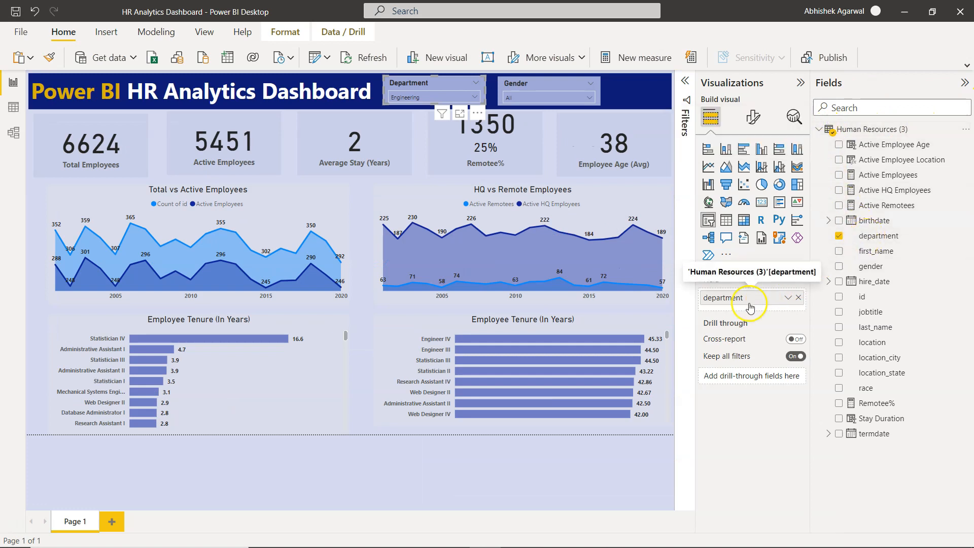
pyautogui.click(488, 142)
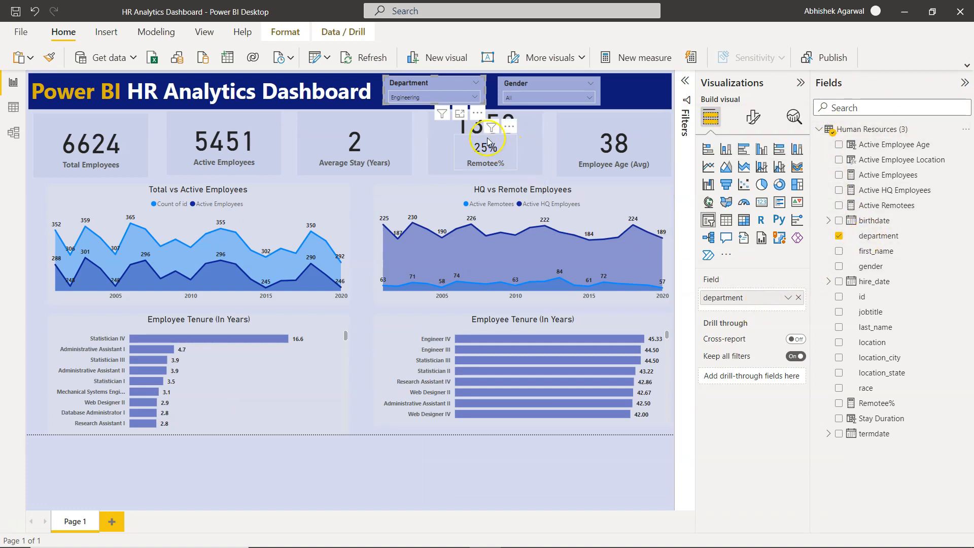
# Check the Department slicer's List and Dropdown style options and look through its expanded department choices
pyautogui.click(477, 86)
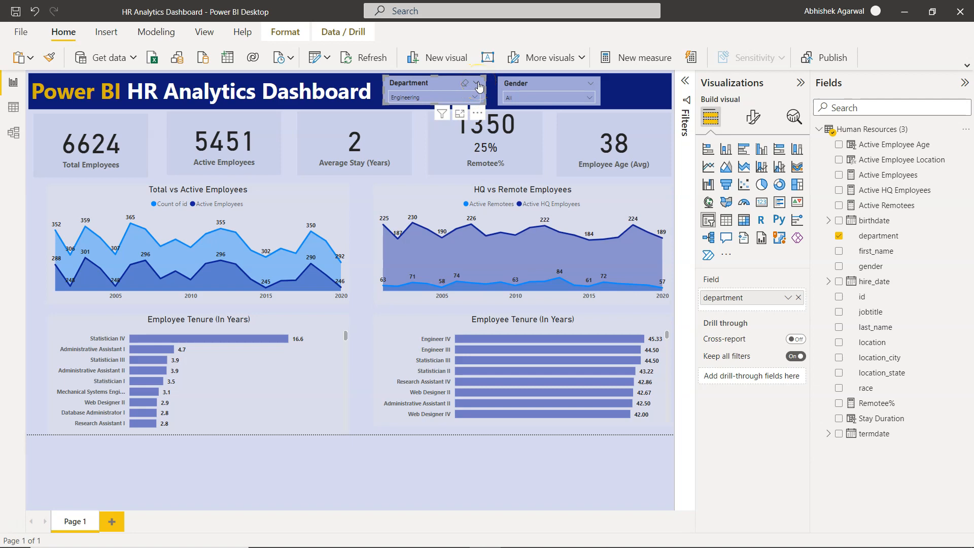
pyautogui.click(477, 83)
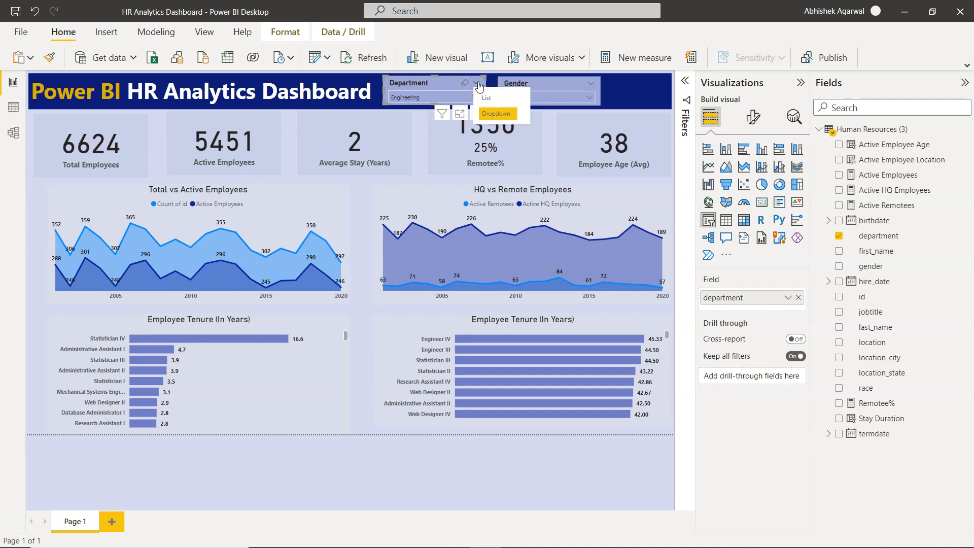
pyautogui.click(497, 116)
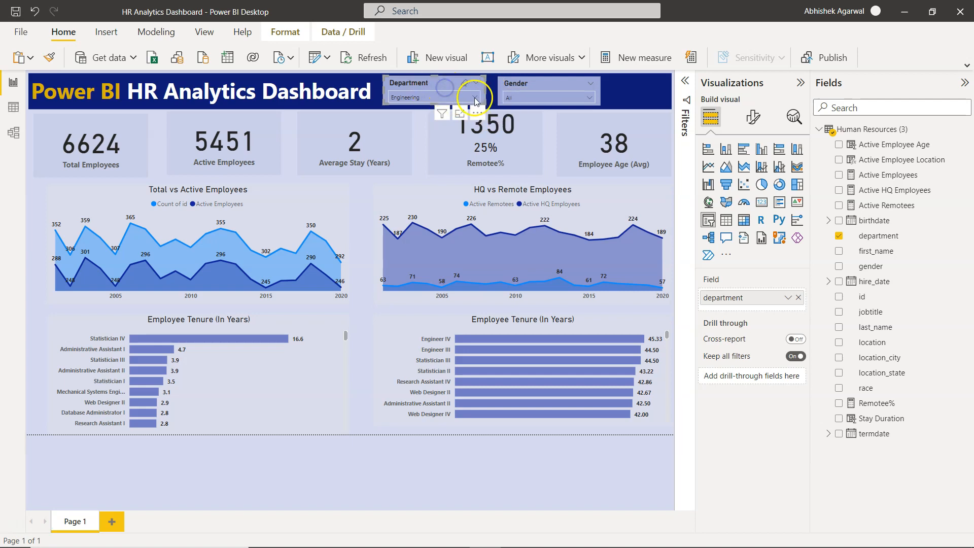
pyautogui.click(475, 97)
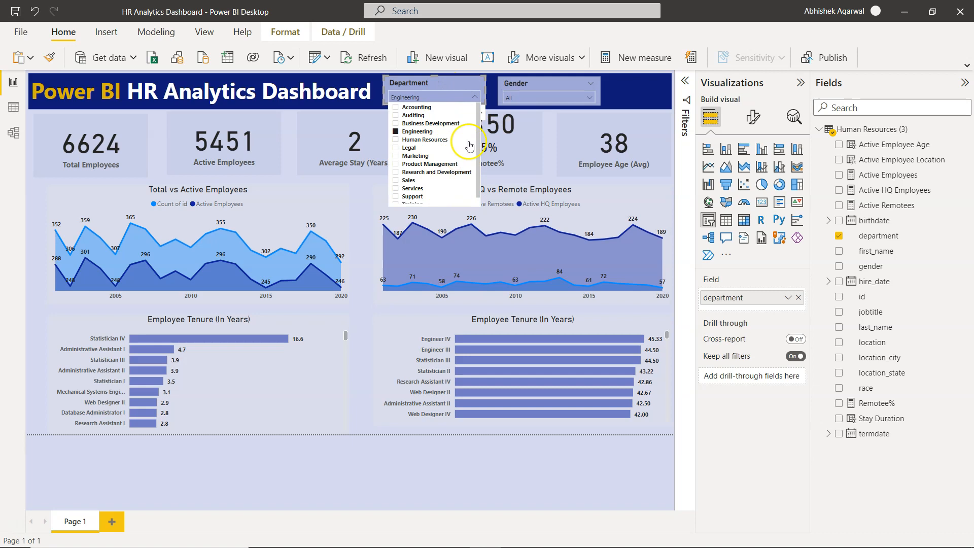
pyautogui.click(477, 95)
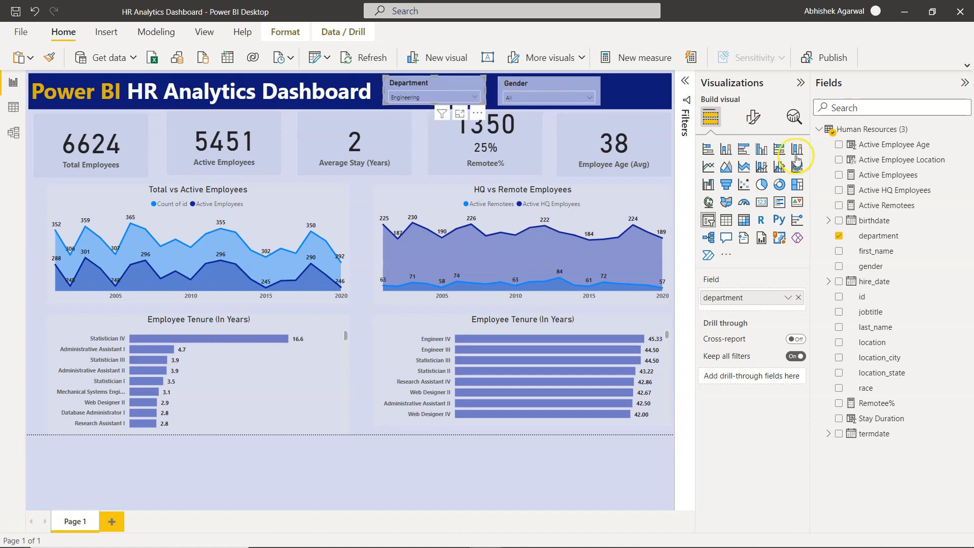
# Check the font, size, color and background formatting of the Department slicer's values
pyautogui.click(755, 117)
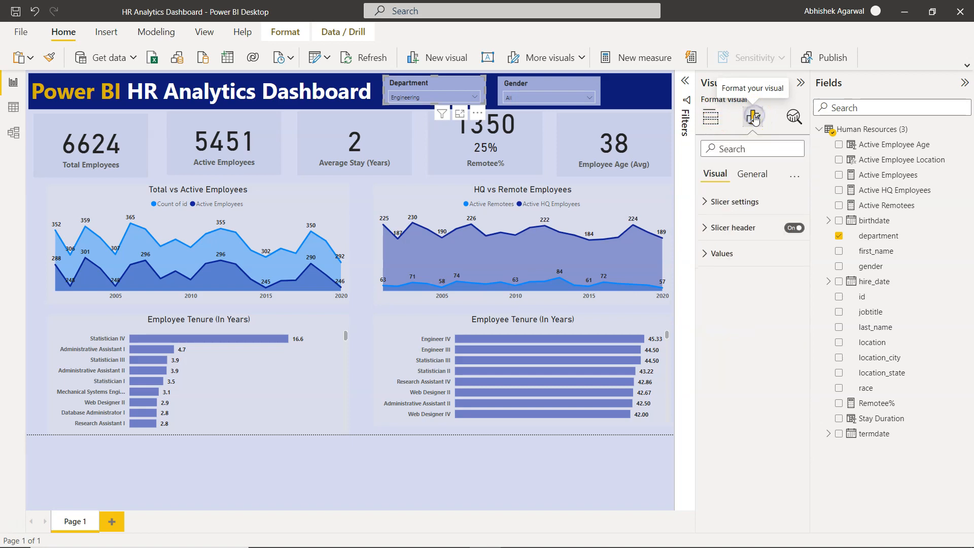
pyautogui.click(717, 255)
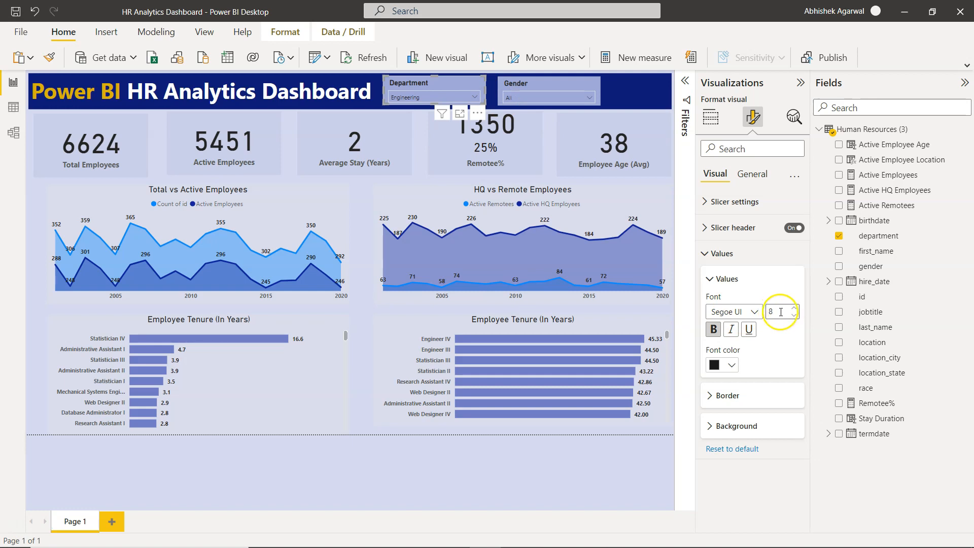
pyautogui.click(732, 365)
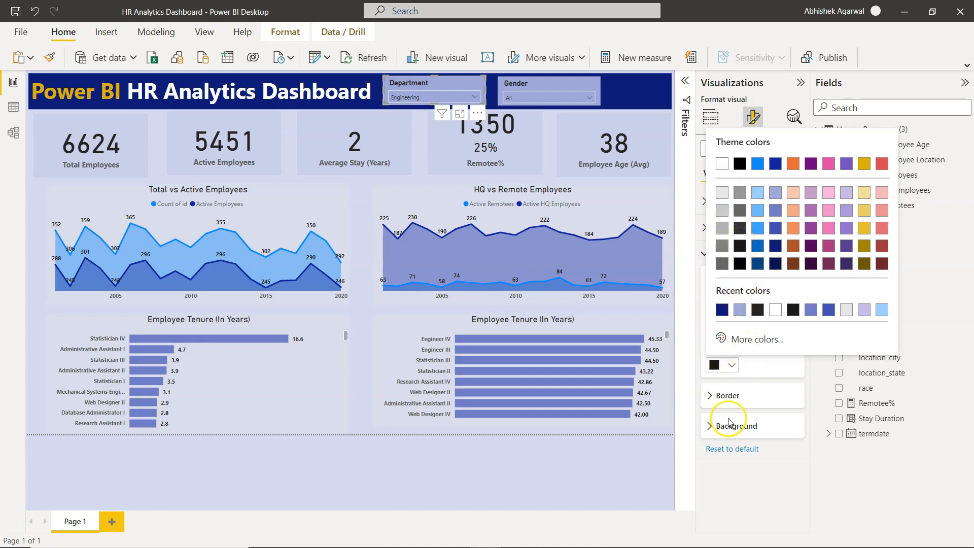
pyautogui.click(715, 427)
pyautogui.click(715, 428)
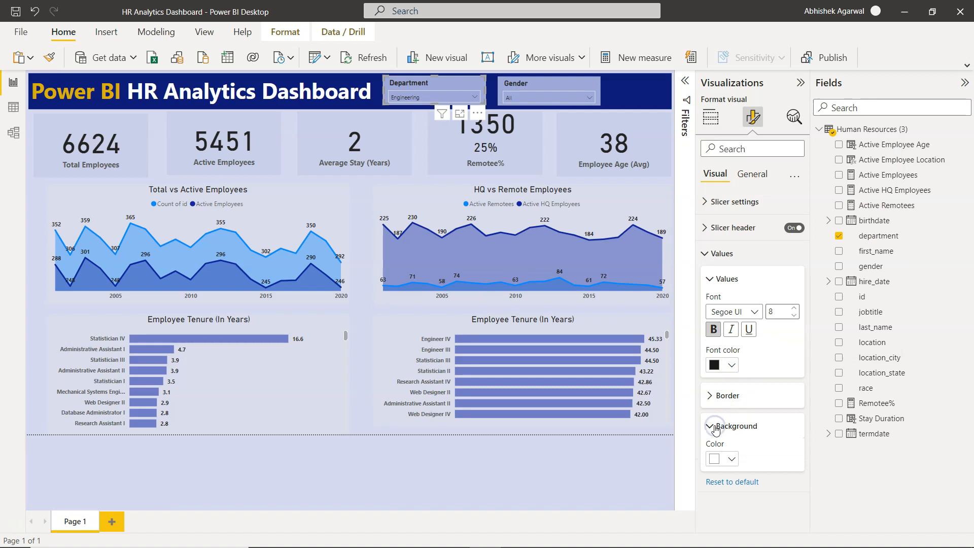
# Set the Department slicer's values background to the lightest dark-blue theme tint and check it in the expanded department list
pyautogui.click(475, 97)
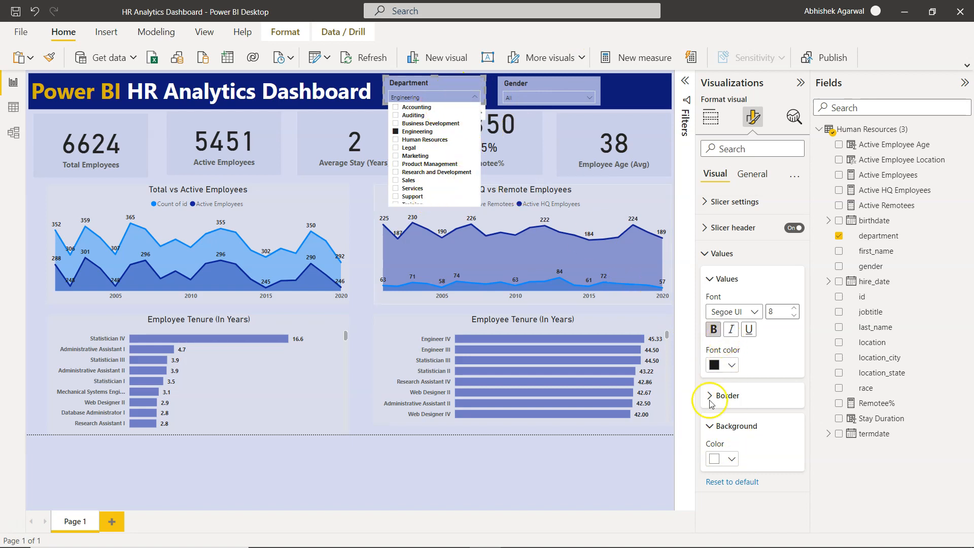
pyautogui.click(732, 459)
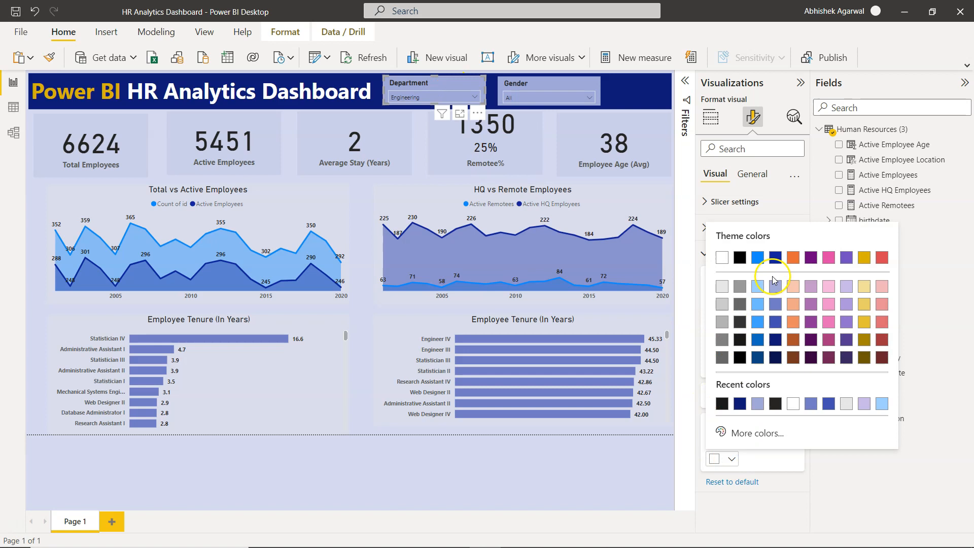
pyautogui.click(775, 287)
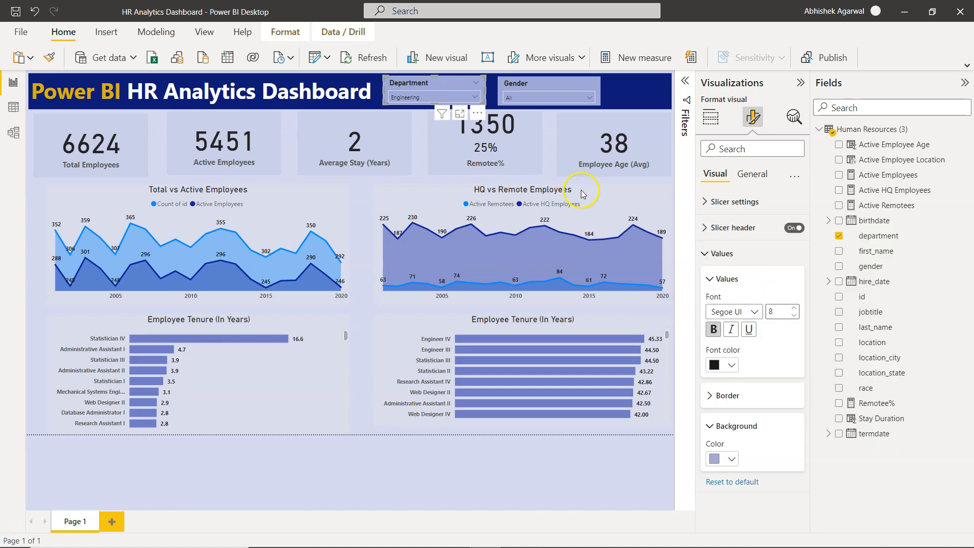
pyautogui.click(475, 97)
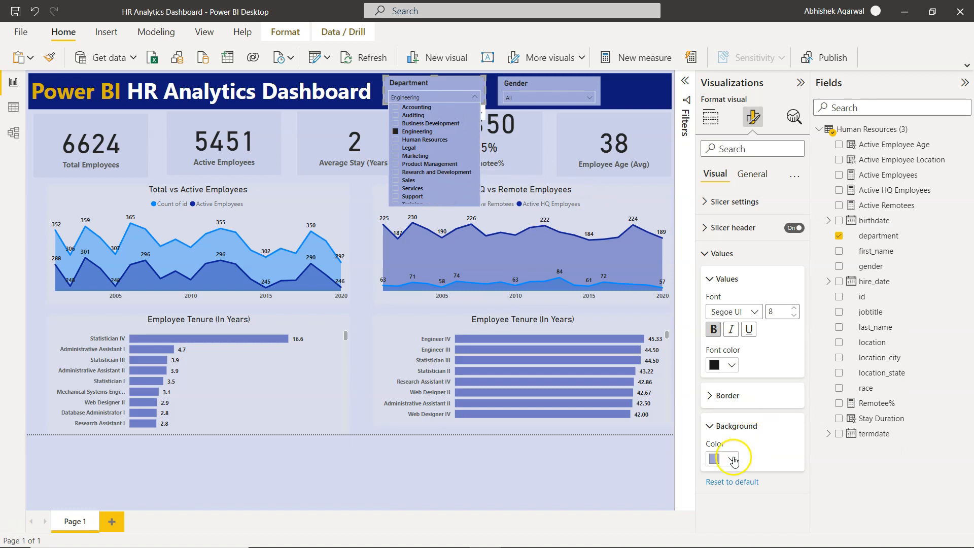
# Try a white background on the Department slicer's values and switch it back to the light blue theme tint
pyautogui.click(732, 461)
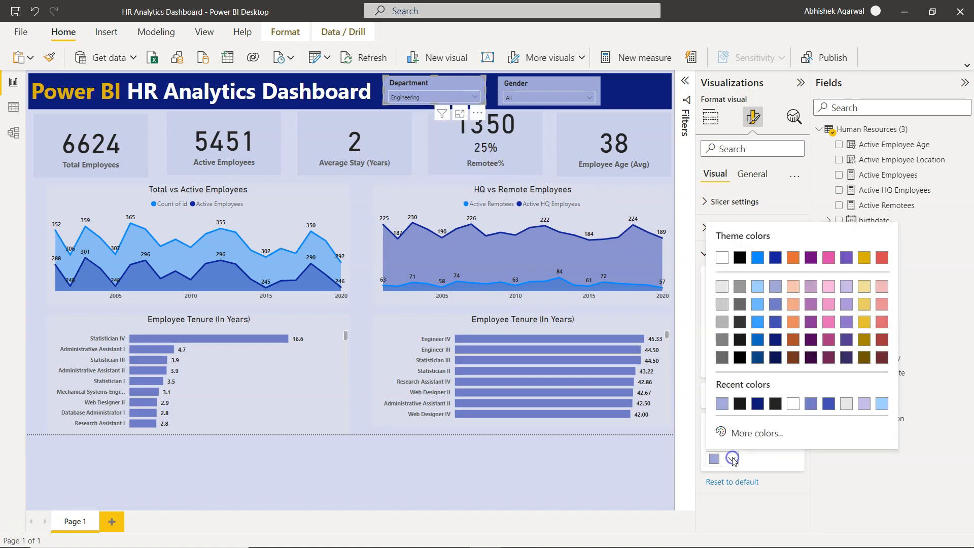
pyautogui.click(722, 258)
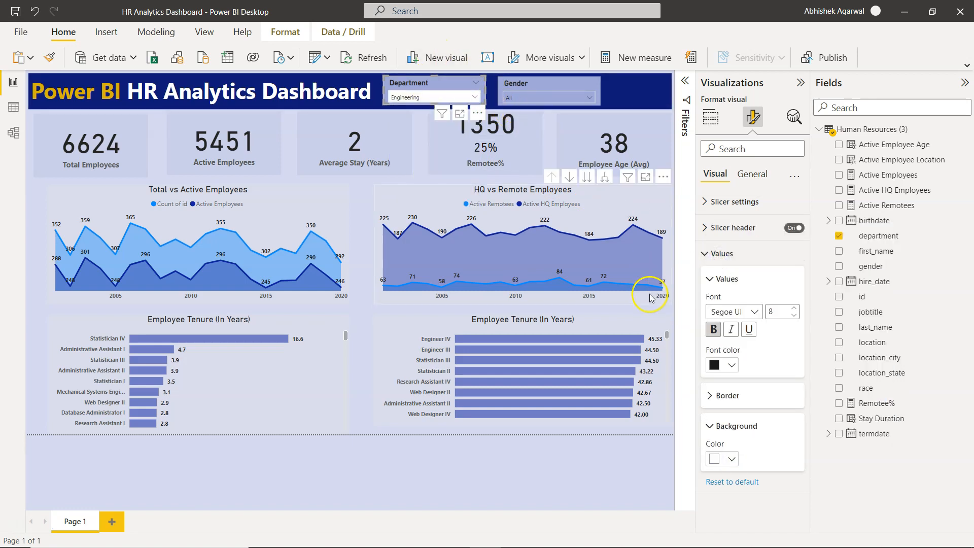
pyautogui.click(733, 459)
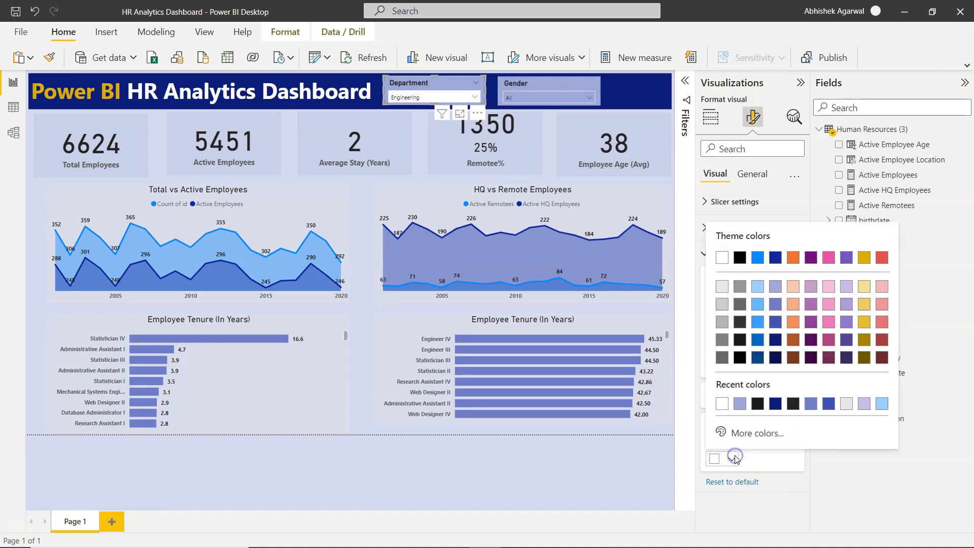
pyautogui.click(773, 288)
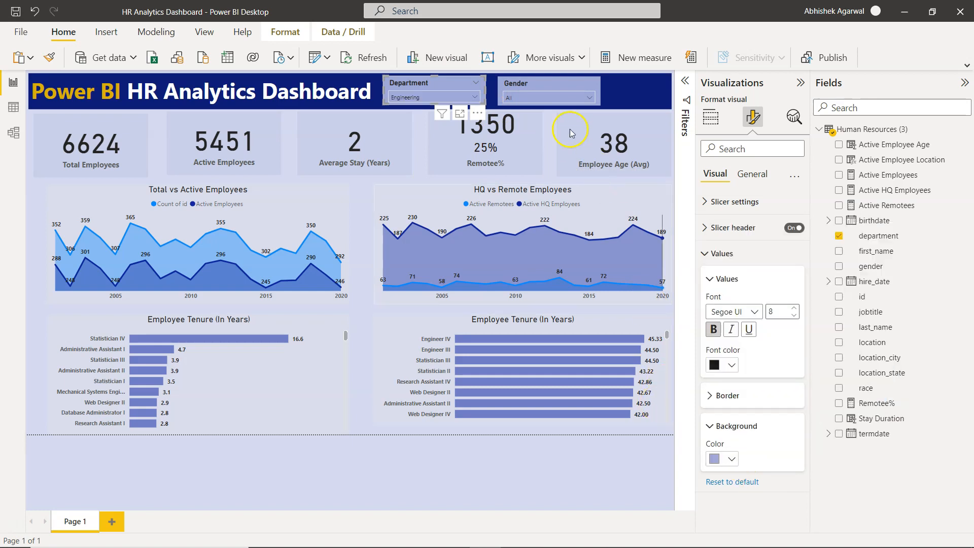
# Check the Gender slicer's expanded list and the border options of the Department slicer's values
pyautogui.click(590, 97)
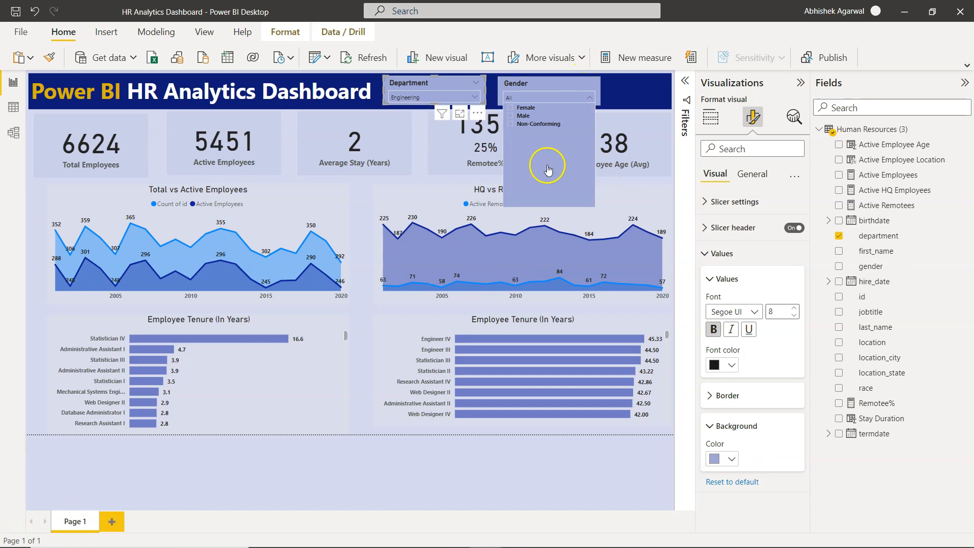
pyautogui.click(450, 84)
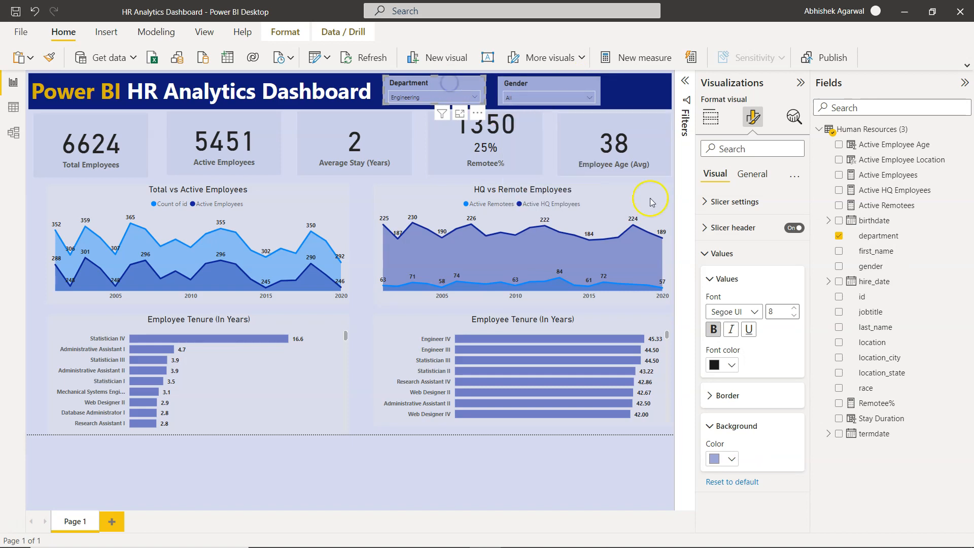
pyautogui.click(711, 395)
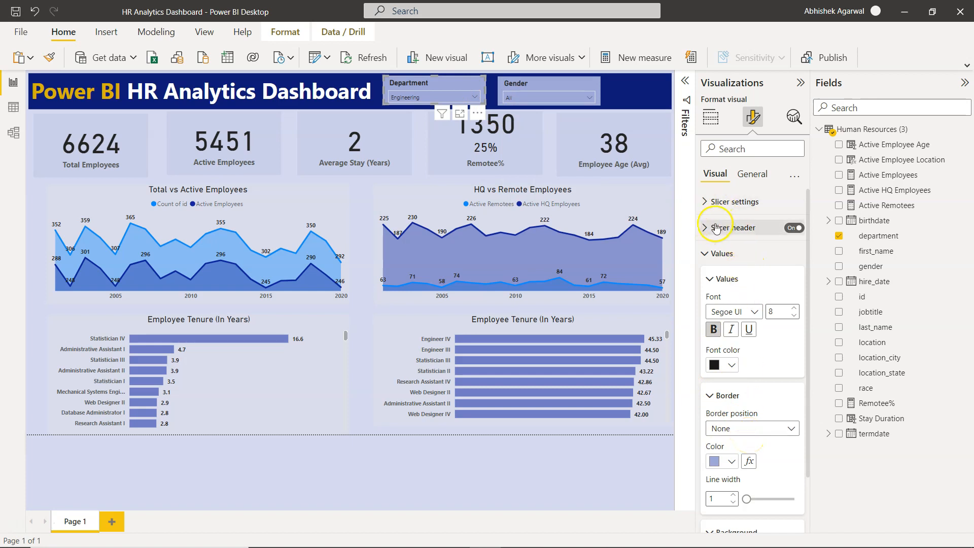
pyautogui.click(707, 252)
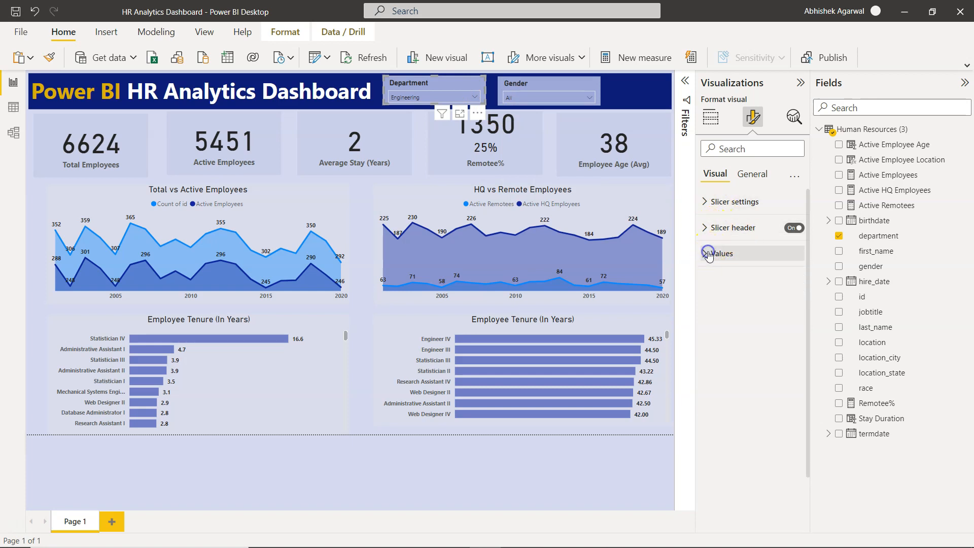
# Review the Department slicer's header title text, font, size, bold style and font color, plus its search and selection settings
pyautogui.click(711, 227)
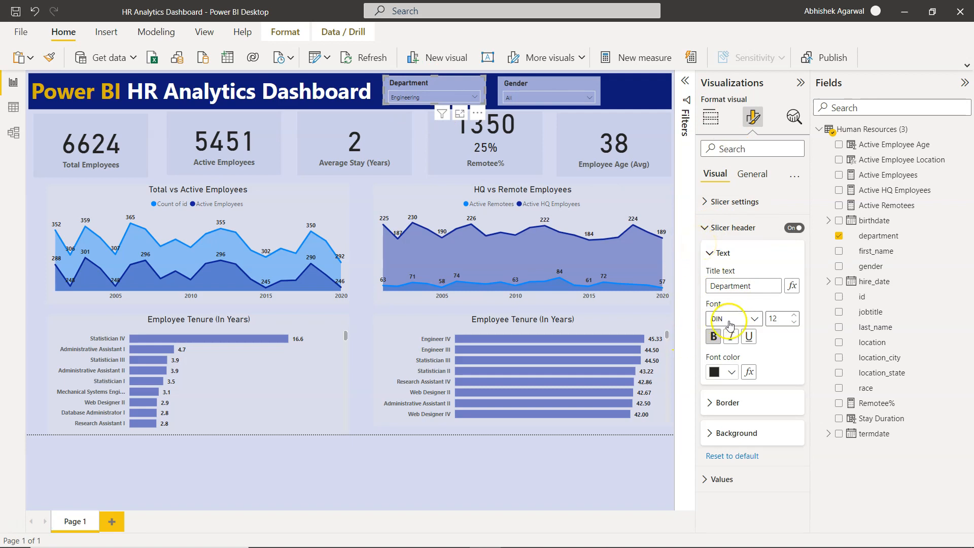
pyautogui.click(717, 286)
pyautogui.doubleClick(740, 285)
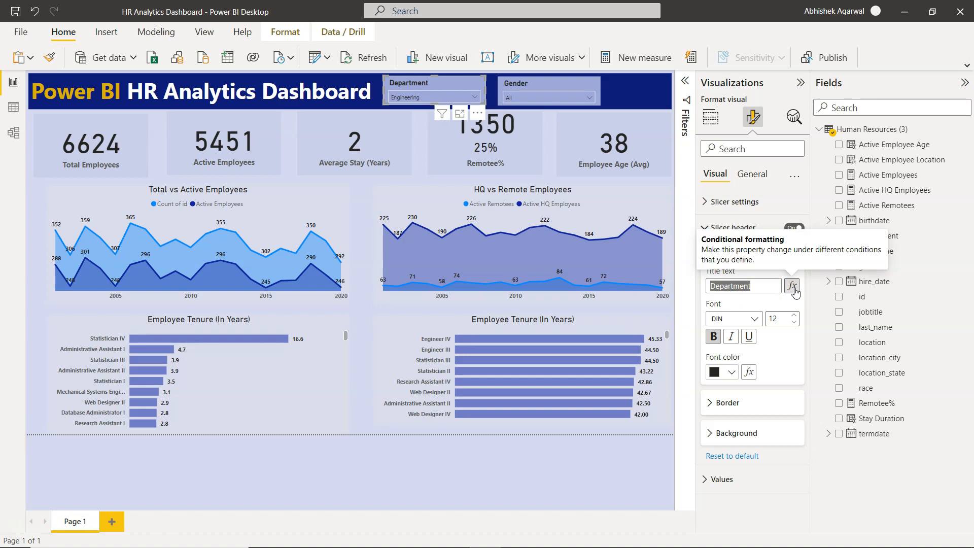
pyautogui.click(761, 291)
pyautogui.click(715, 337)
pyautogui.click(772, 318)
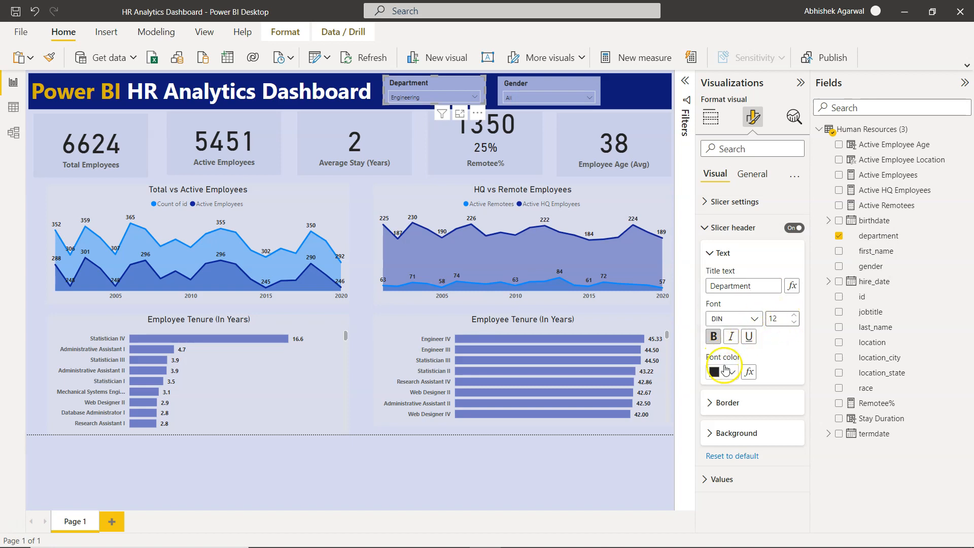
pyautogui.click(716, 203)
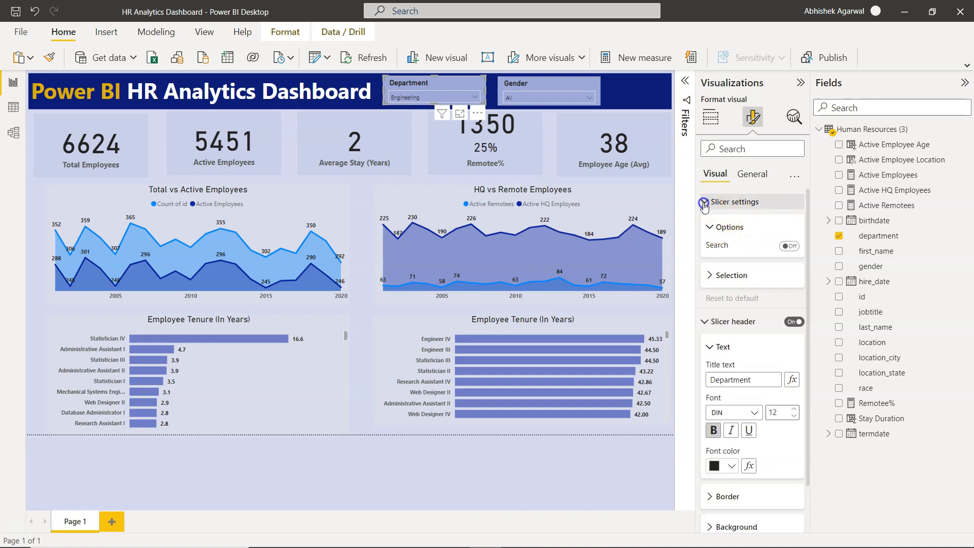
pyautogui.click(704, 203)
# Check the Department slicer's background effect color and transparency, and select the Gender slicer
pyautogui.click(753, 177)
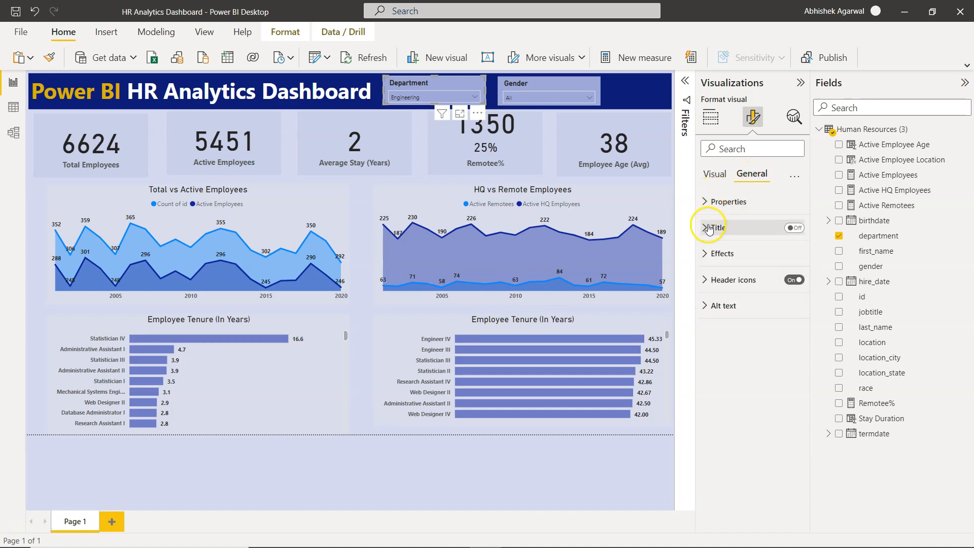
pyautogui.click(704, 254)
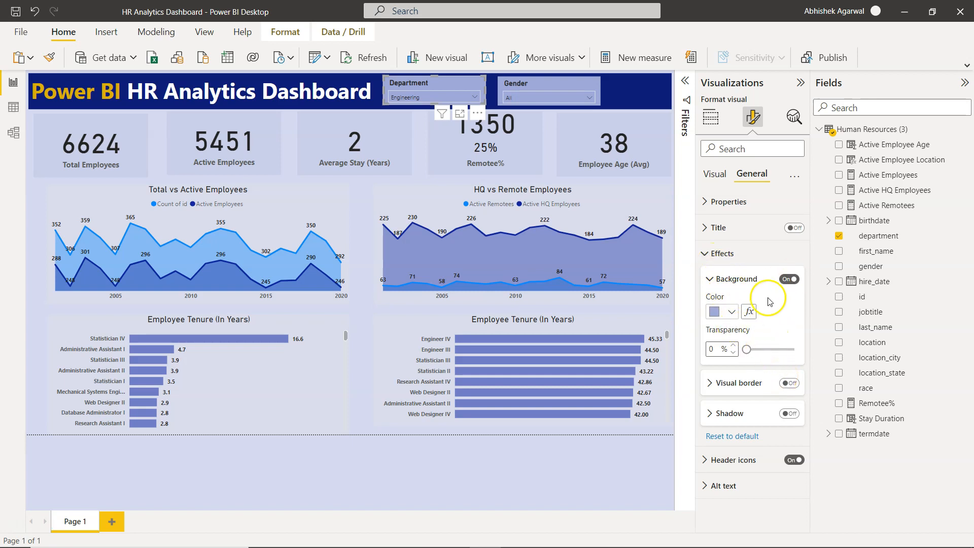
pyautogui.click(552, 87)
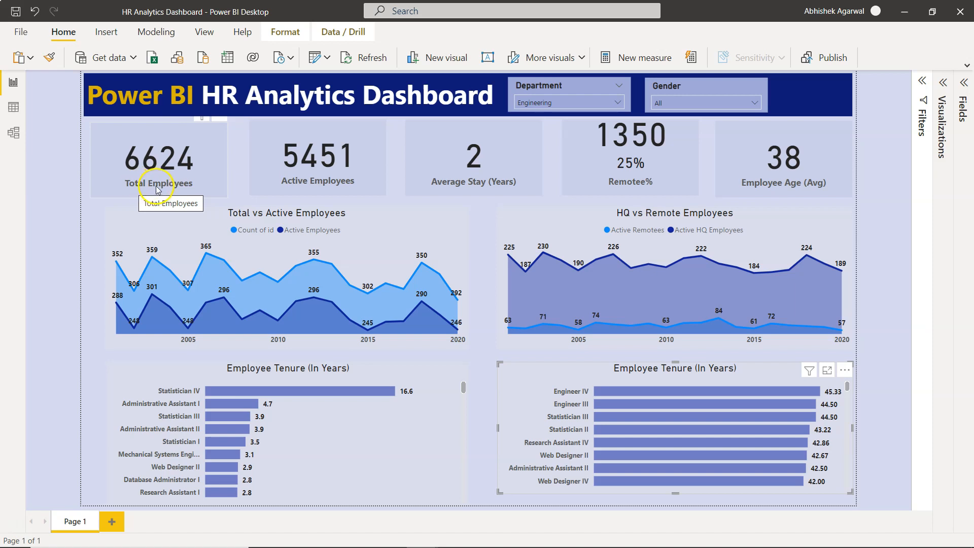
# Select the Total Employees card and inspect its visual type and the id field it uses from the Human Resources (3) table
pyautogui.click(199, 185)
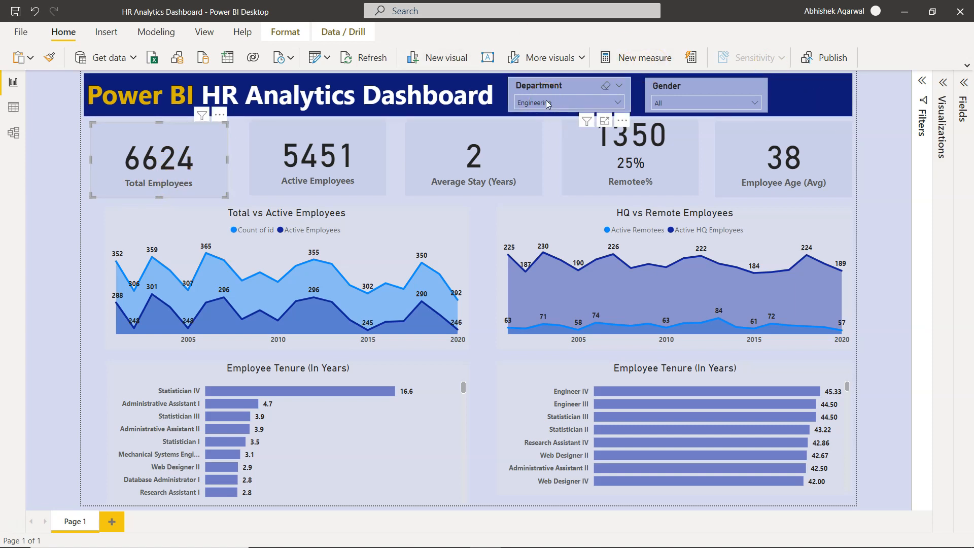
pyautogui.click(943, 84)
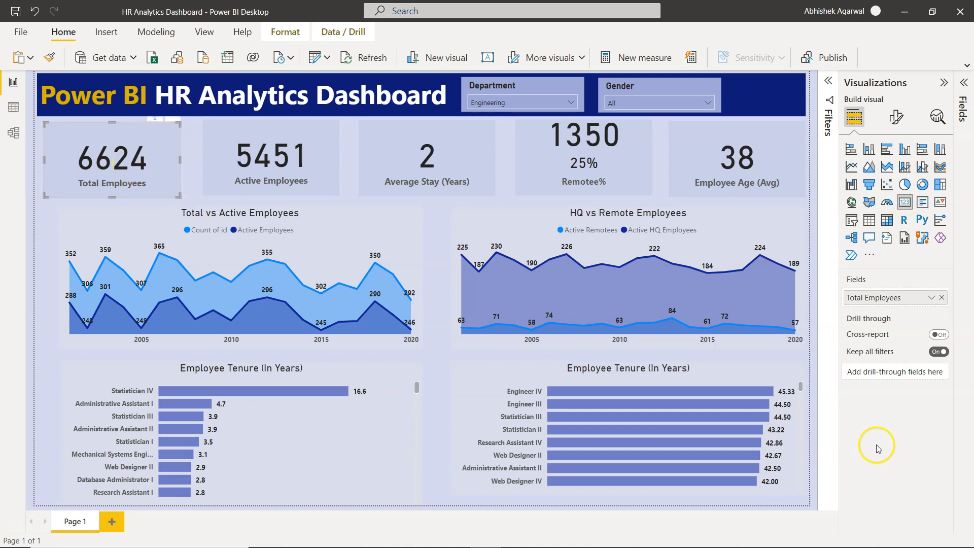
pyautogui.click(965, 83)
pyautogui.click(820, 128)
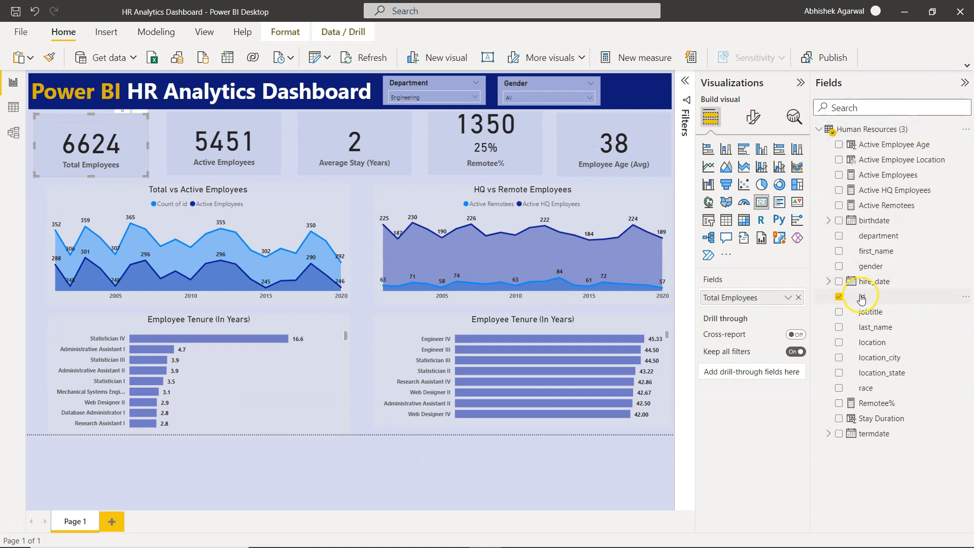
pyautogui.doubleClick(752, 303)
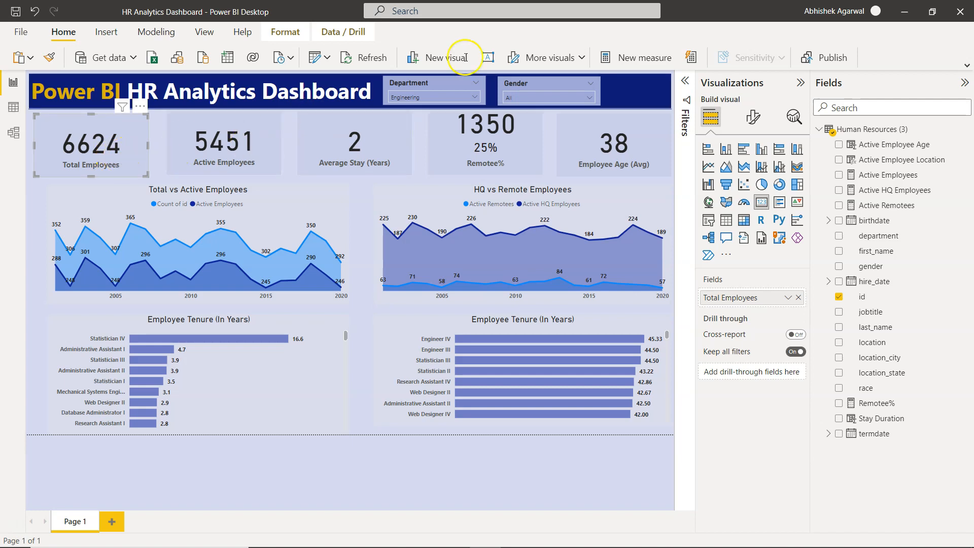
# Review the Total Employees card's callout value and category label fonts, sizes, styles and colors
pyautogui.click(755, 119)
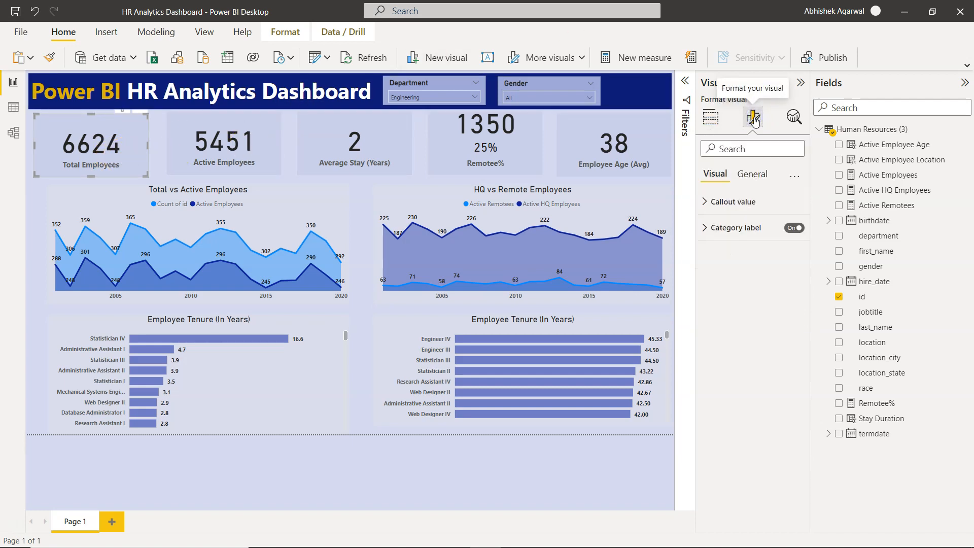
pyautogui.click(706, 203)
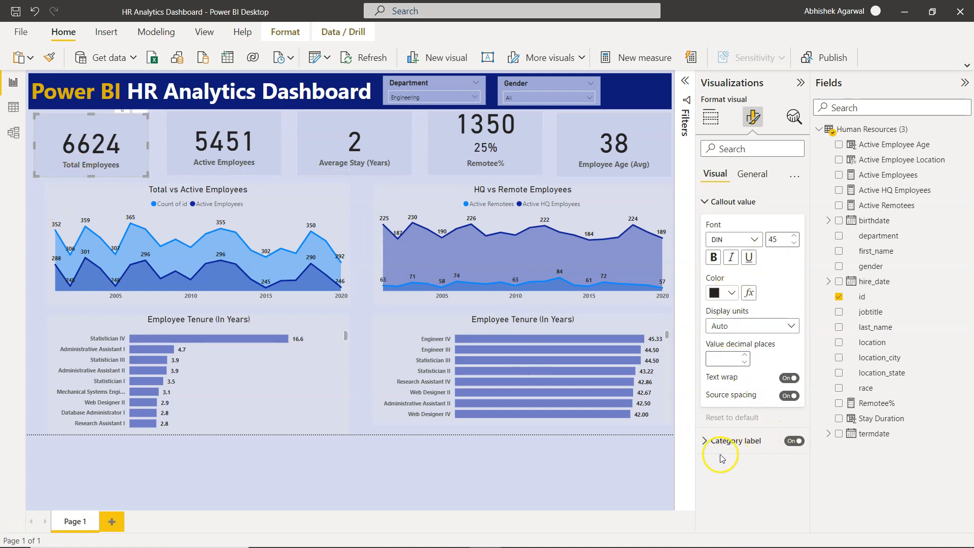
pyautogui.click(706, 441)
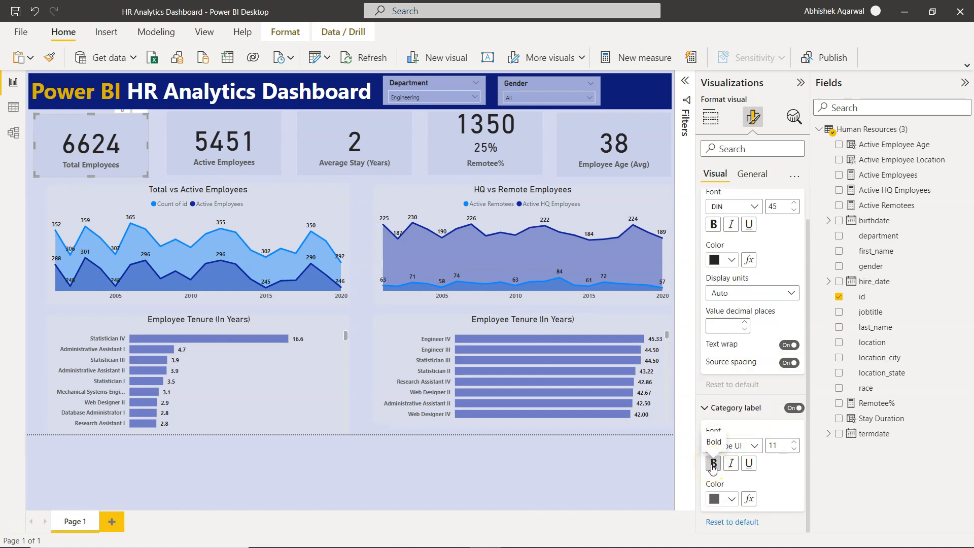
pyautogui.click(706, 408)
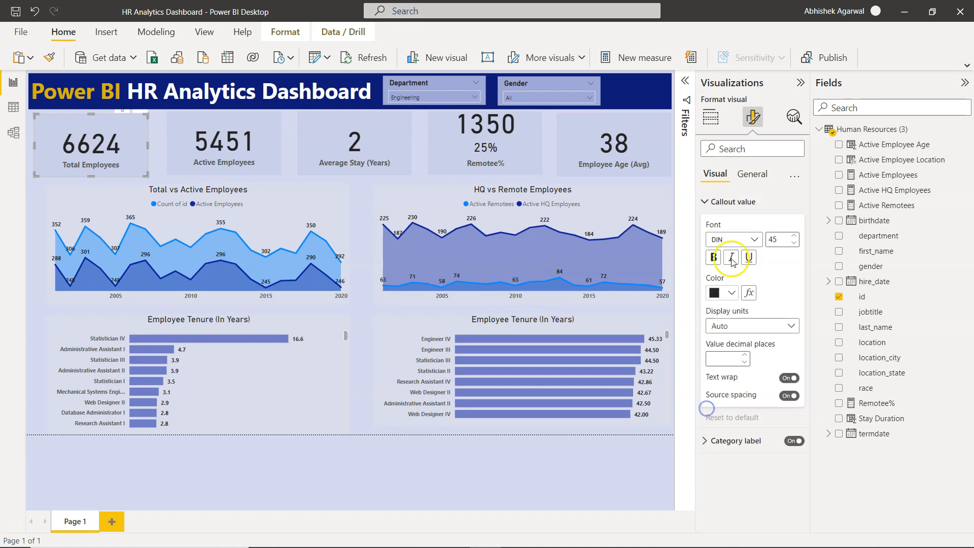
pyautogui.click(706, 203)
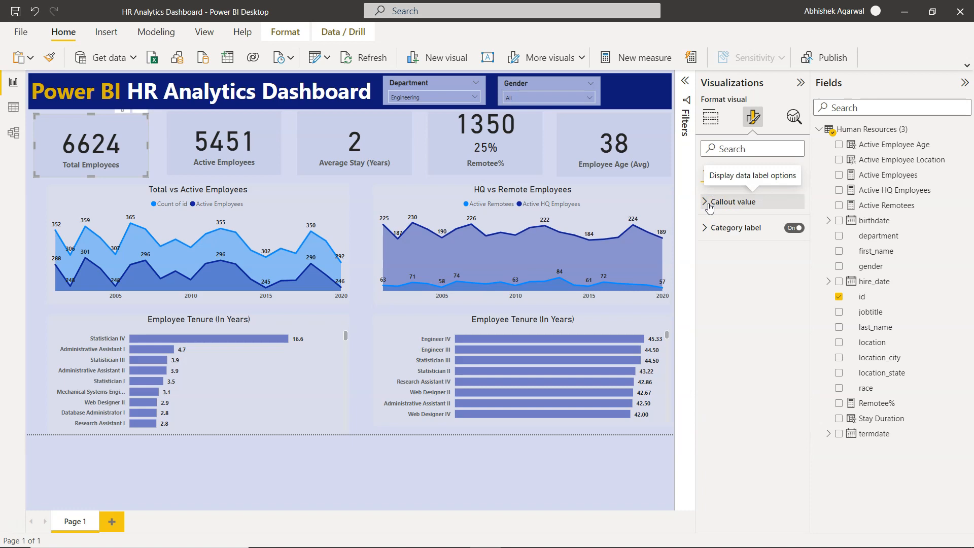
# Check the Total Employees card's background effect, including its theme color and transparency
pyautogui.click(752, 178)
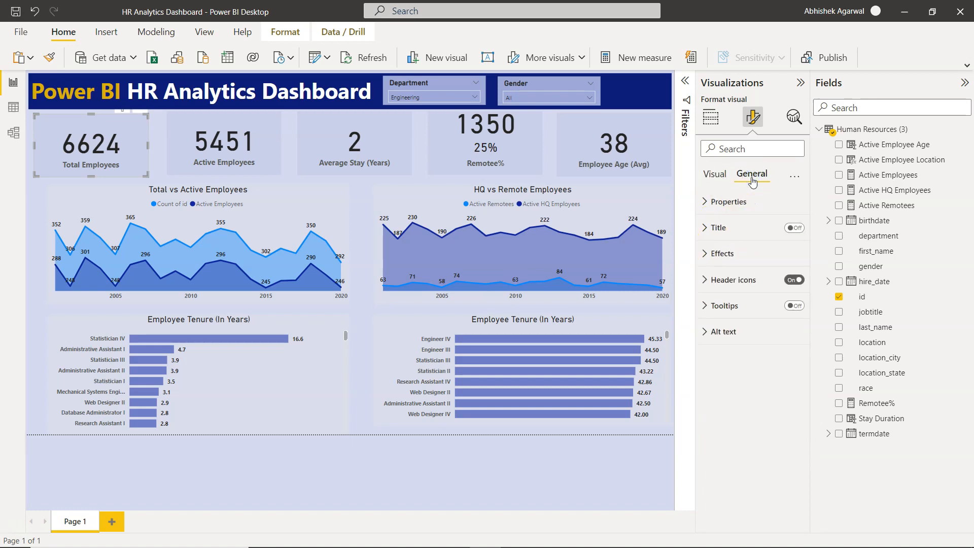
pyautogui.click(709, 256)
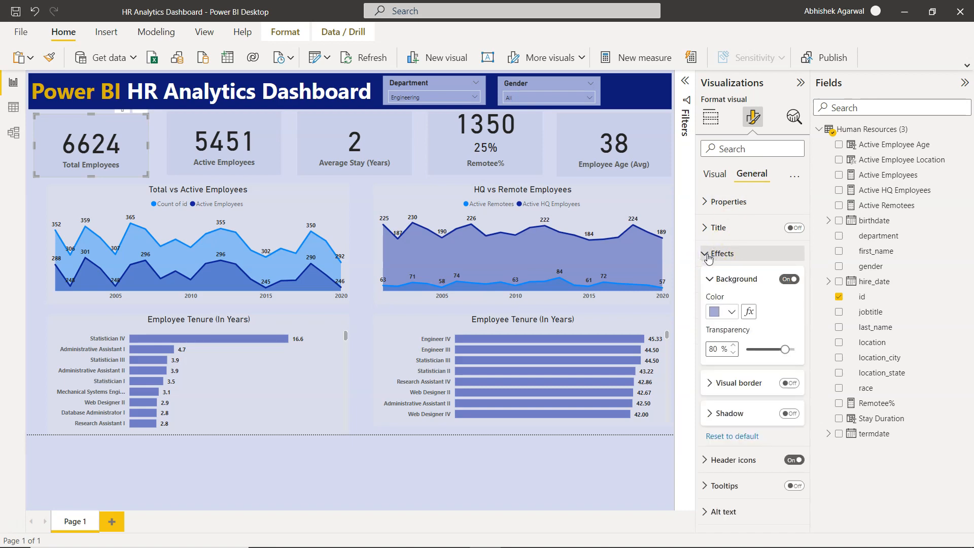
pyautogui.click(730, 311)
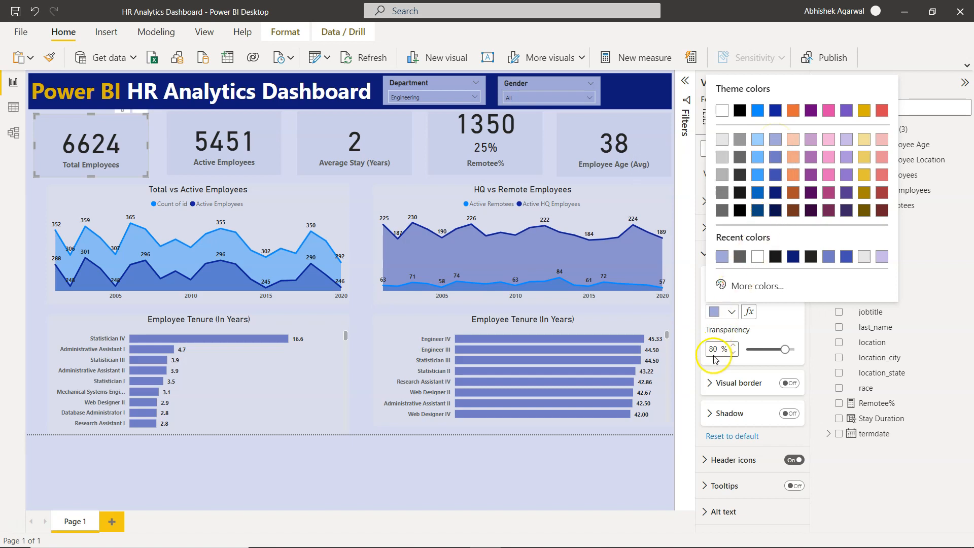
# Dismiss the background color palette and reselect the Total Employees card to show its field
pyautogui.click(155, 141)
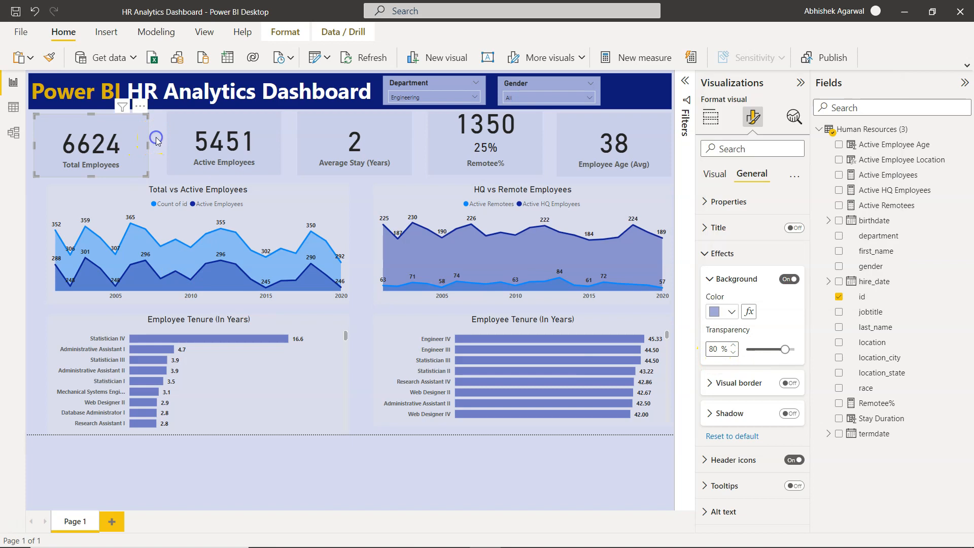
pyautogui.click(156, 144)
pyautogui.click(155, 146)
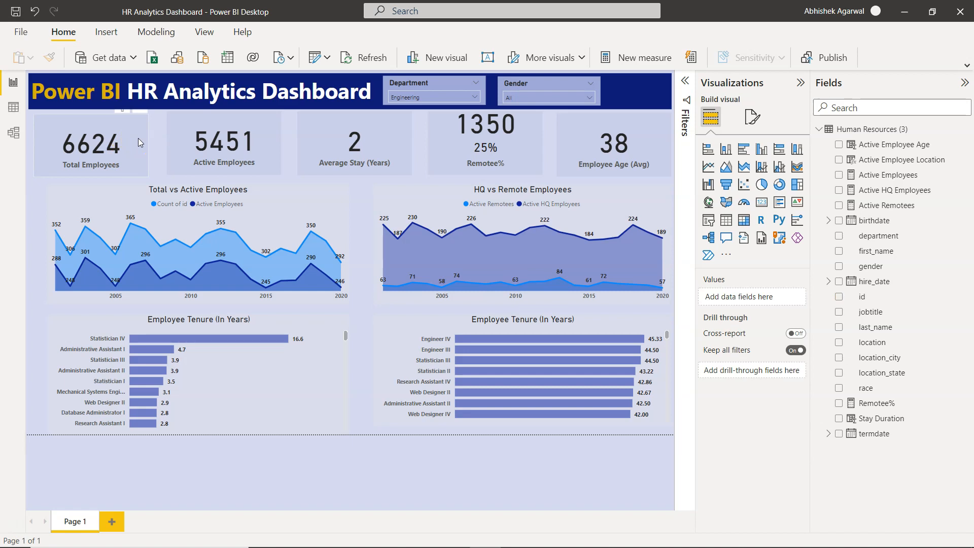
pyautogui.click(138, 138)
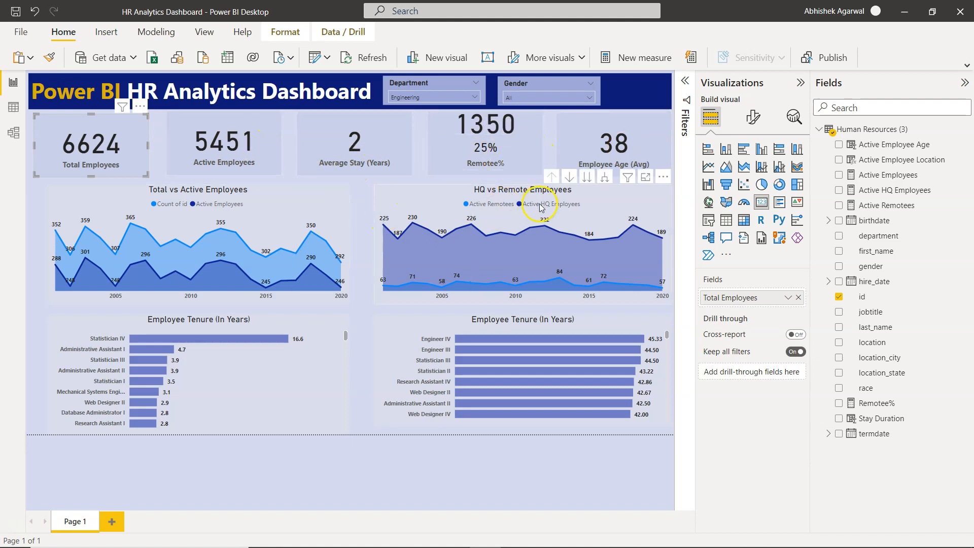
# Inspect the Active Employees card's measure formula and check the termdate column it counts in the Human Resources (3) data table
pyautogui.click(229, 151)
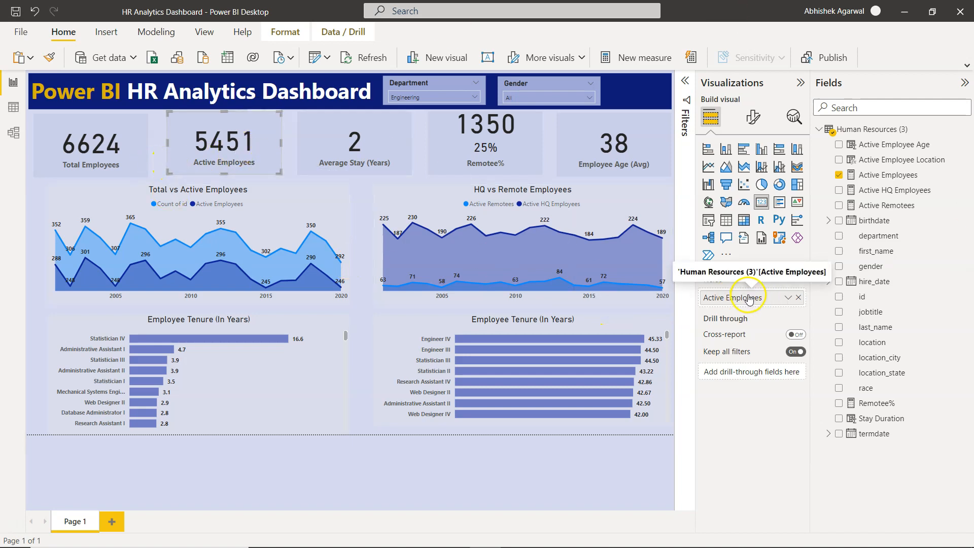
pyautogui.click(870, 180)
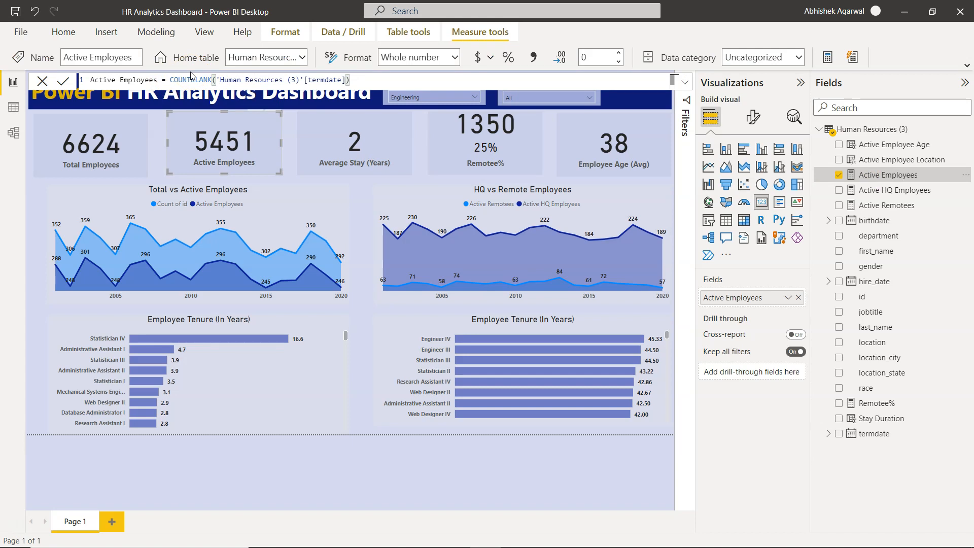
pyautogui.click(13, 108)
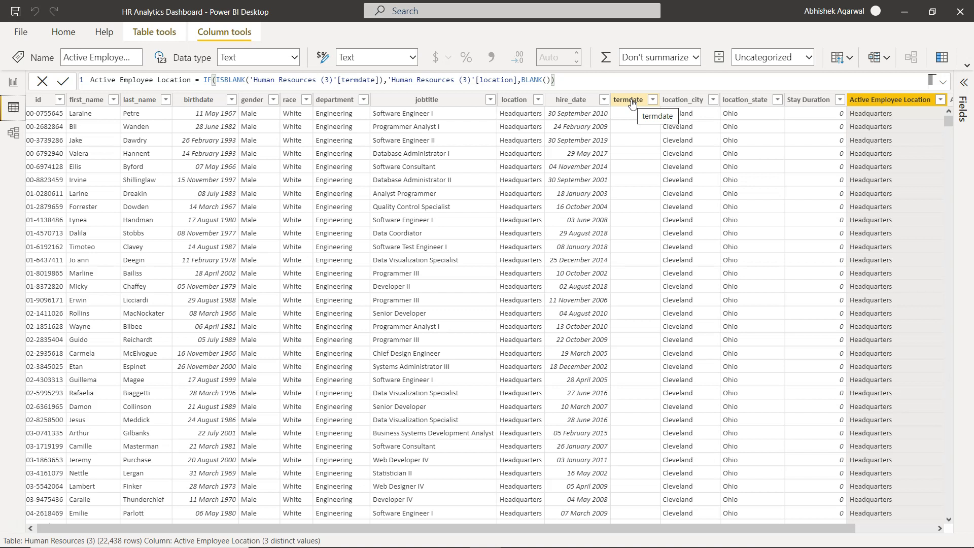
pyautogui.click(13, 82)
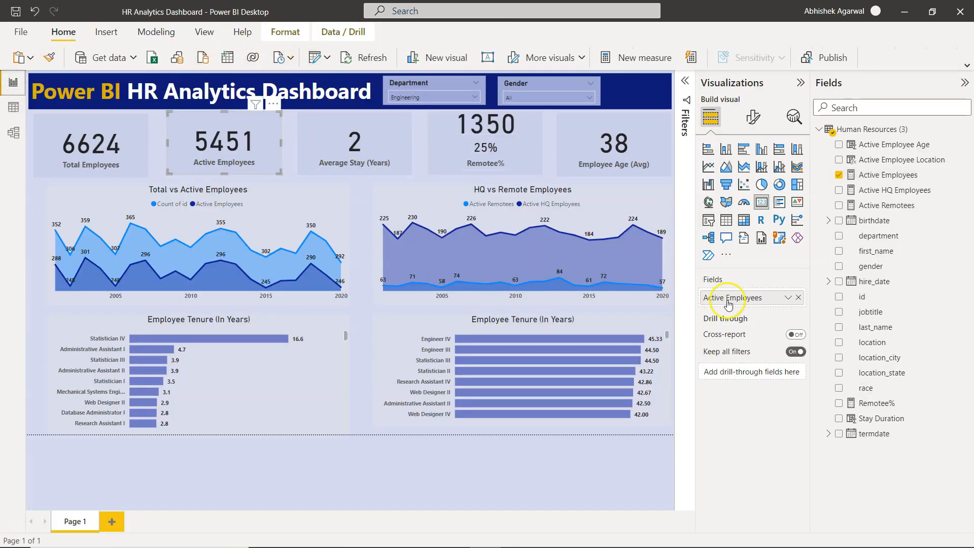
pyautogui.click(888, 175)
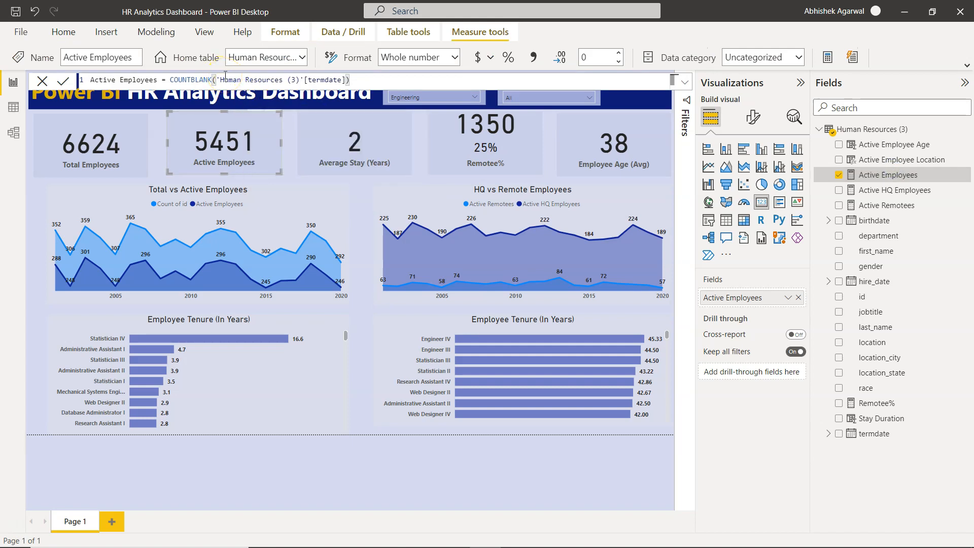
# Examine the Average Stay (Years) card's Stay Duration column formula and the aggregation applied to the field
pyautogui.click(338, 165)
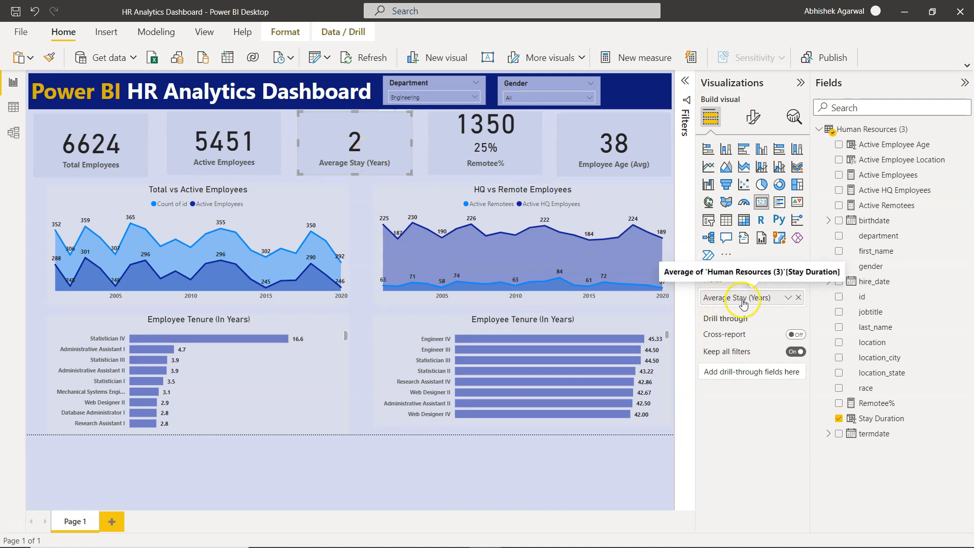
pyautogui.click(874, 421)
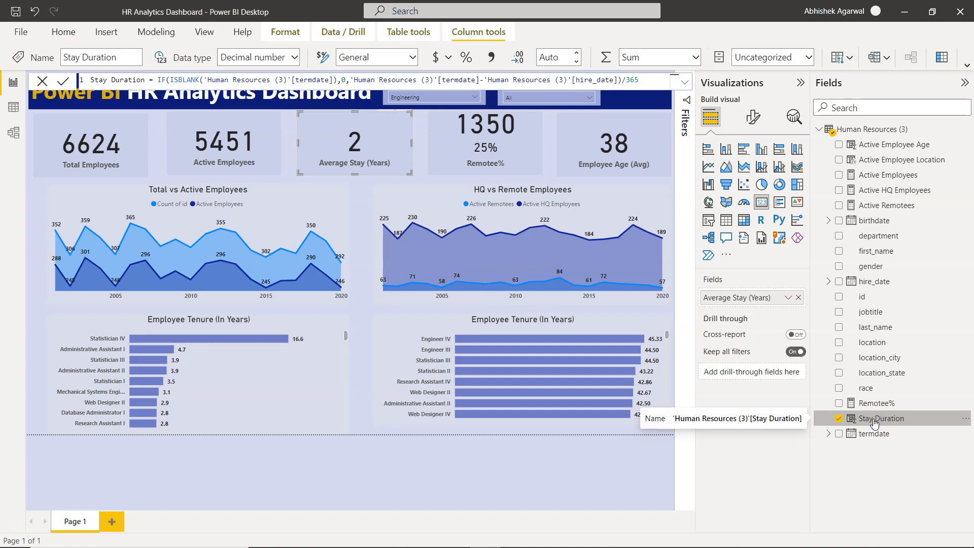
pyautogui.click(260, 80)
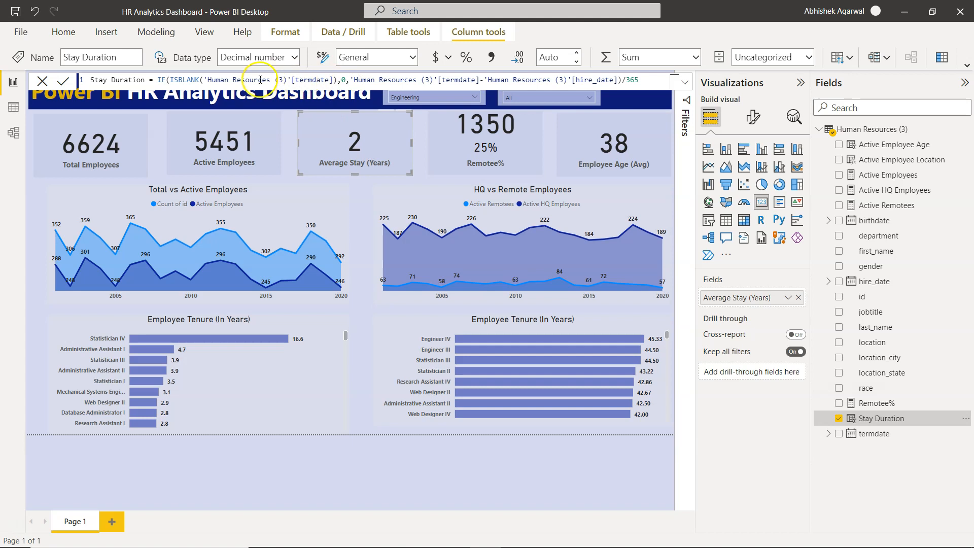
pyautogui.click(346, 81)
pyautogui.click(452, 83)
pyautogui.click(636, 80)
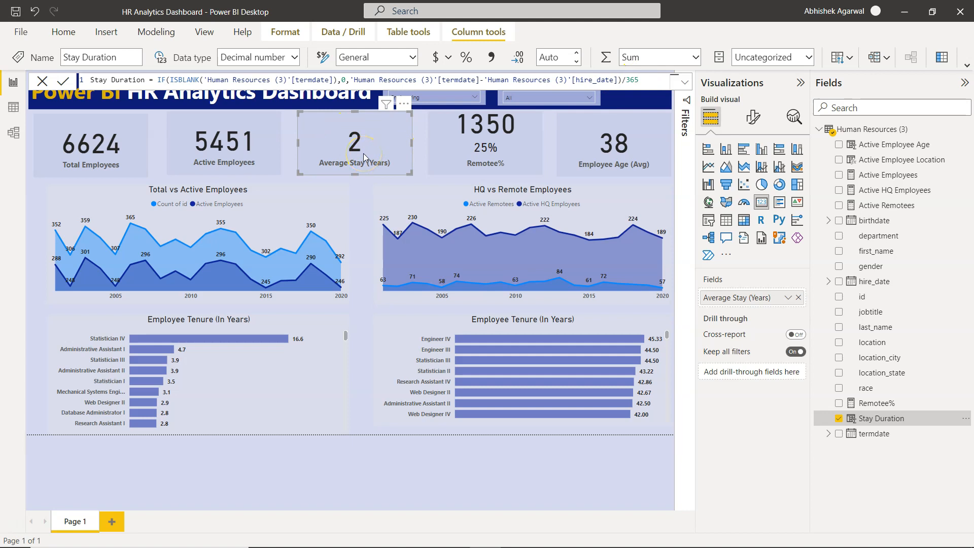
pyautogui.moveTo(154, 79); pyautogui.dragTo(661, 81)
pyautogui.click(660, 82)
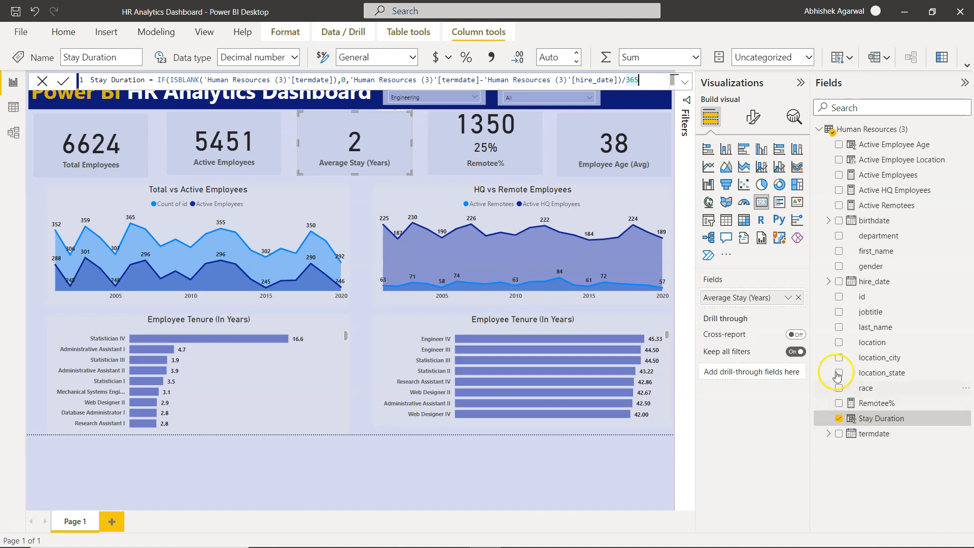
pyautogui.click(788, 300)
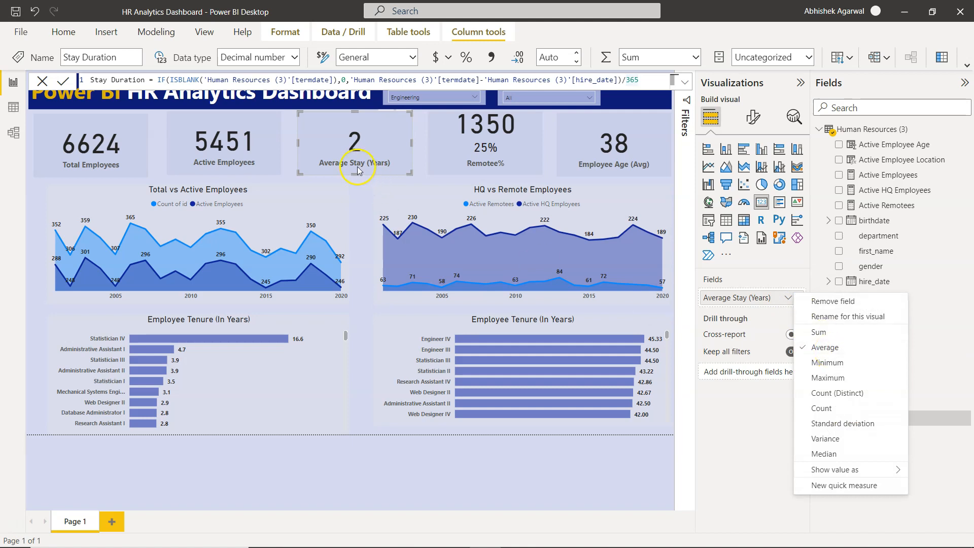
# Inspect the Employee Age (Avg) card's Active Employee Age column formula and its field aggregation
pyautogui.click(606, 147)
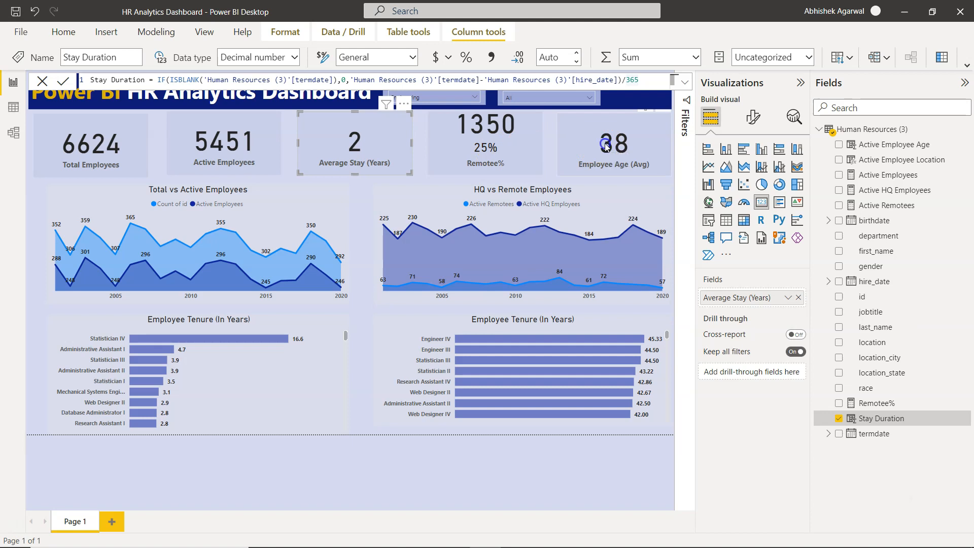
pyautogui.click(605, 147)
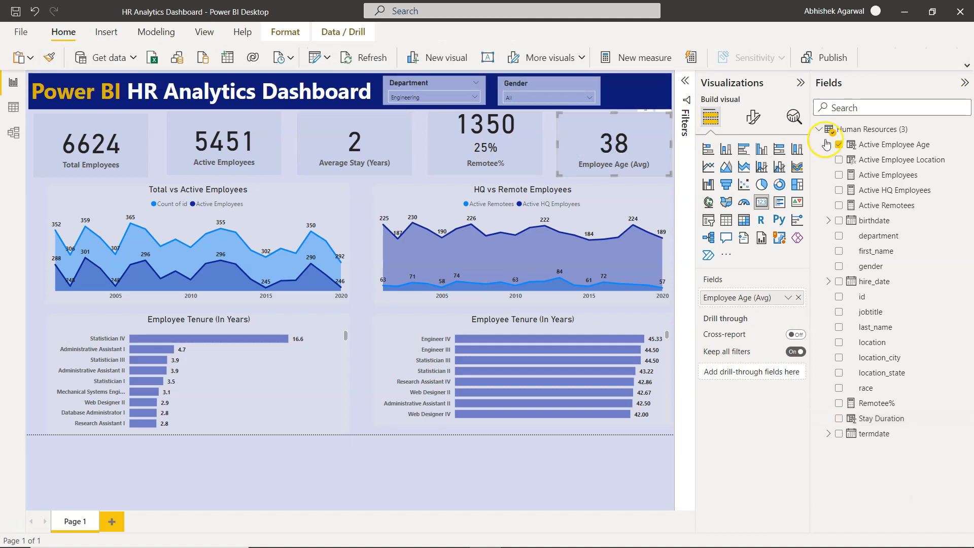
pyautogui.click(903, 145)
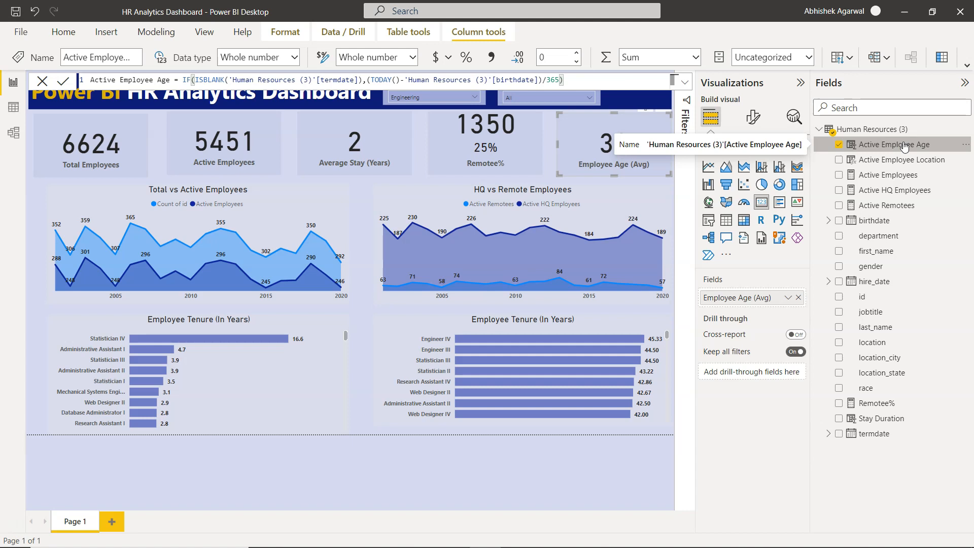
pyautogui.click(211, 81)
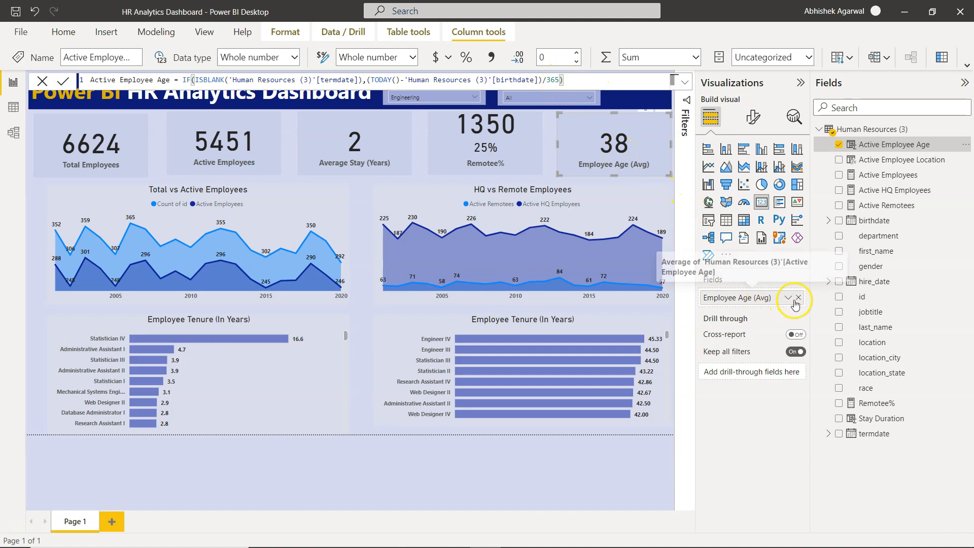
pyautogui.click(793, 301)
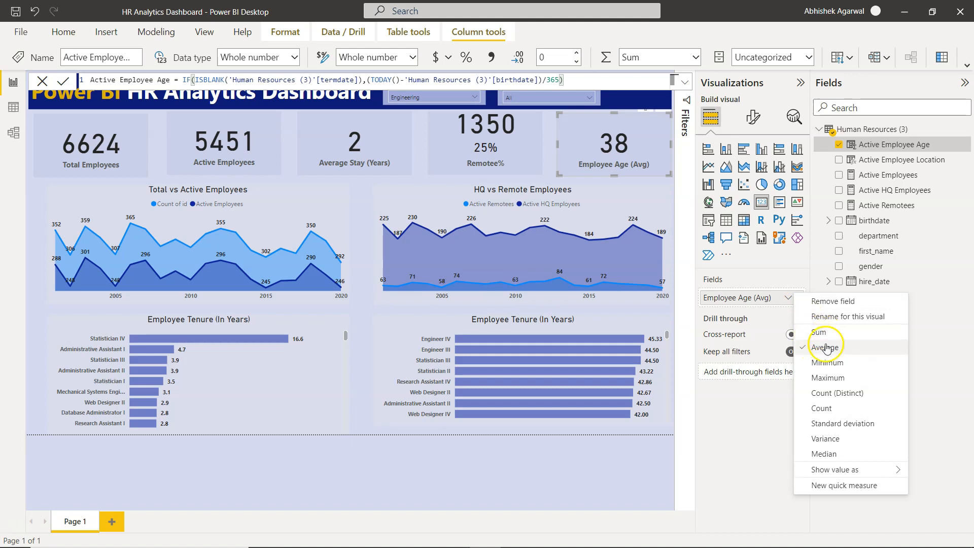
pyautogui.click(752, 453)
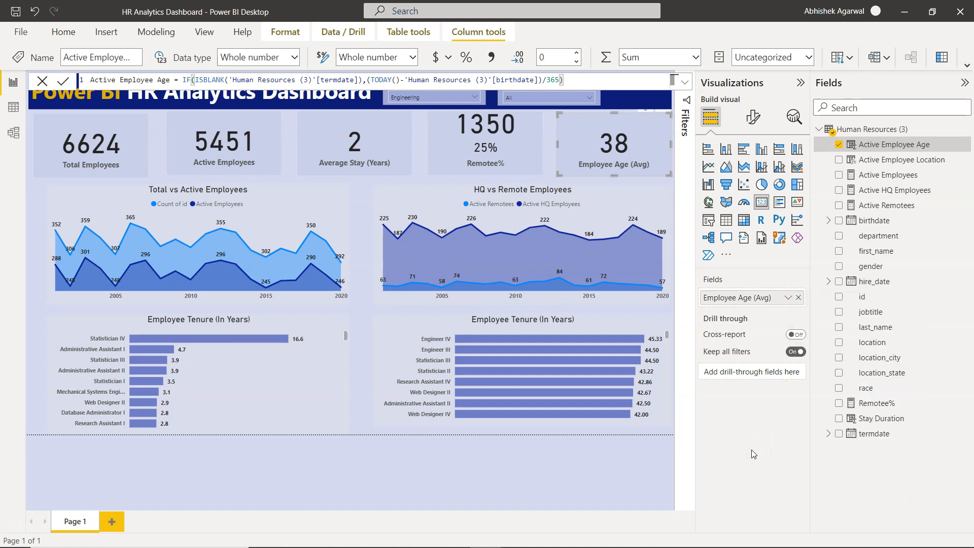
# Select the Total vs Active Employees area chart and review its axis and value fields, including the Active Employees measure formula
pyautogui.click(343, 343)
pyautogui.click(366, 349)
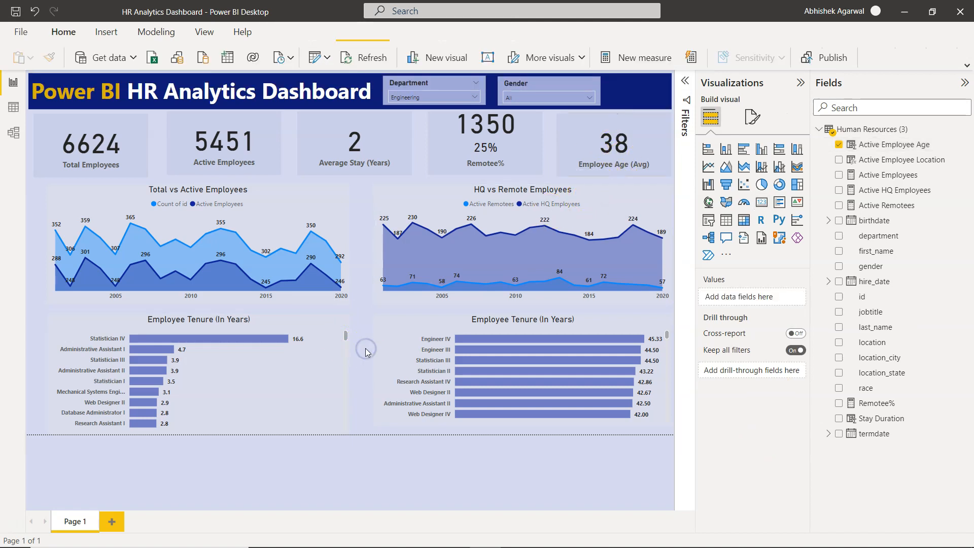
pyautogui.click(171, 197)
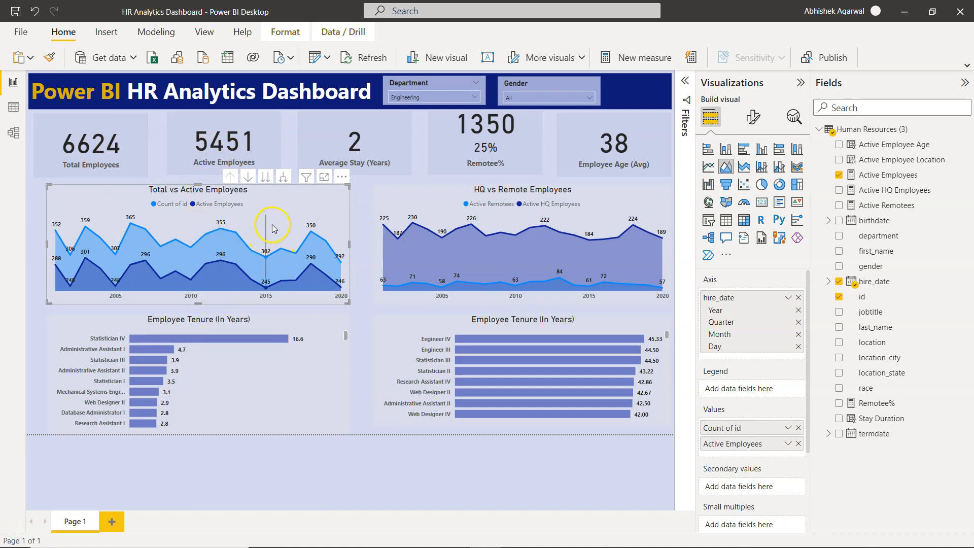
pyautogui.moveTo(273, 228)
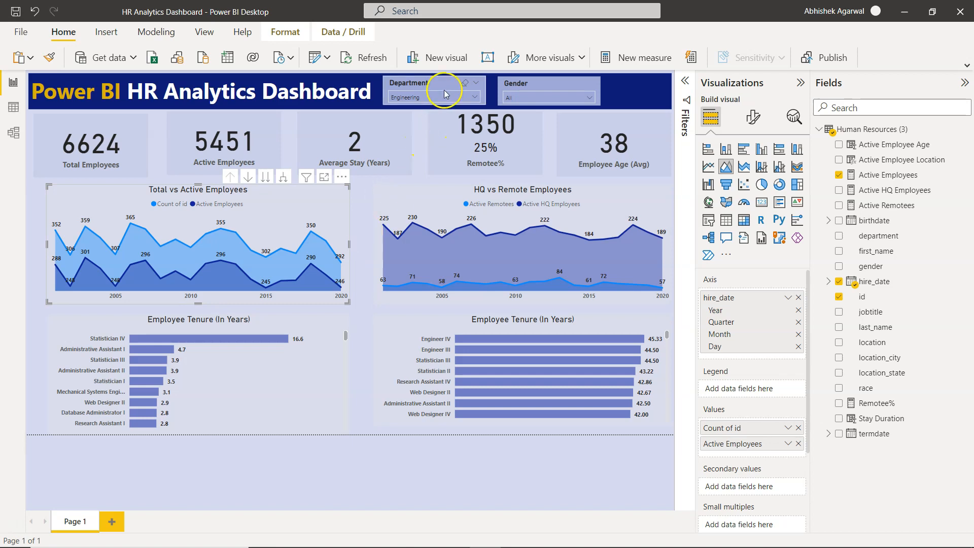
pyautogui.click(366, 225)
pyautogui.click(323, 209)
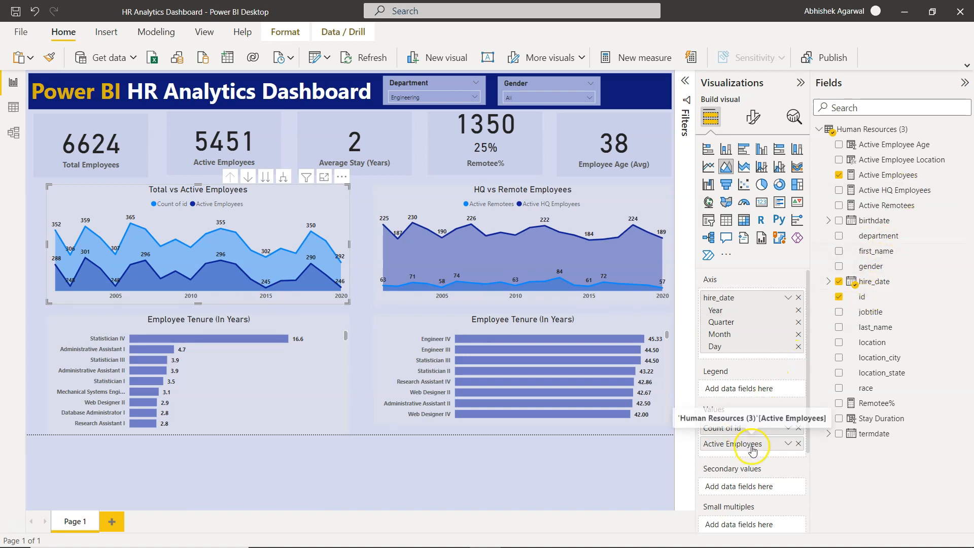
pyautogui.click(881, 180)
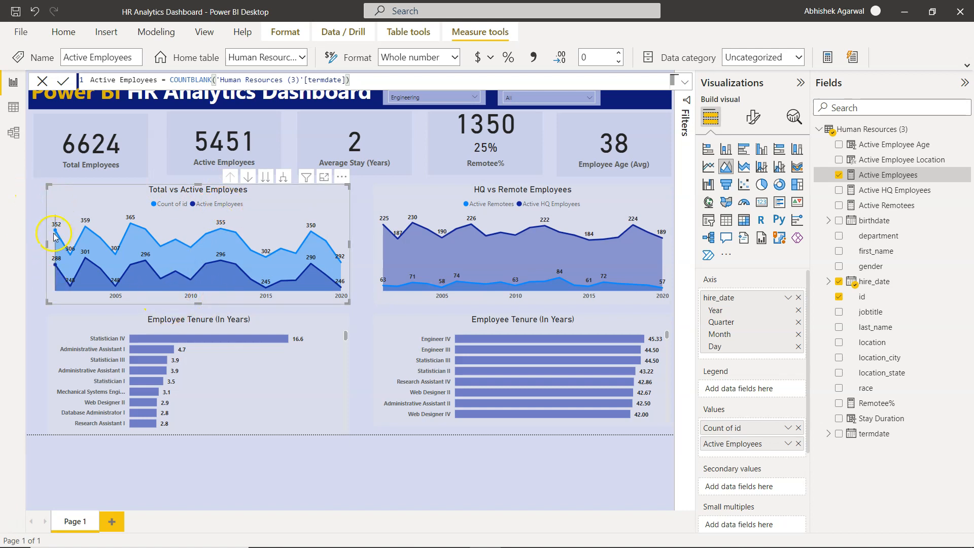
# Review the Total vs Active Employees chart's X-axis formatting, covering its type, range, values and title settings
pyautogui.click(755, 118)
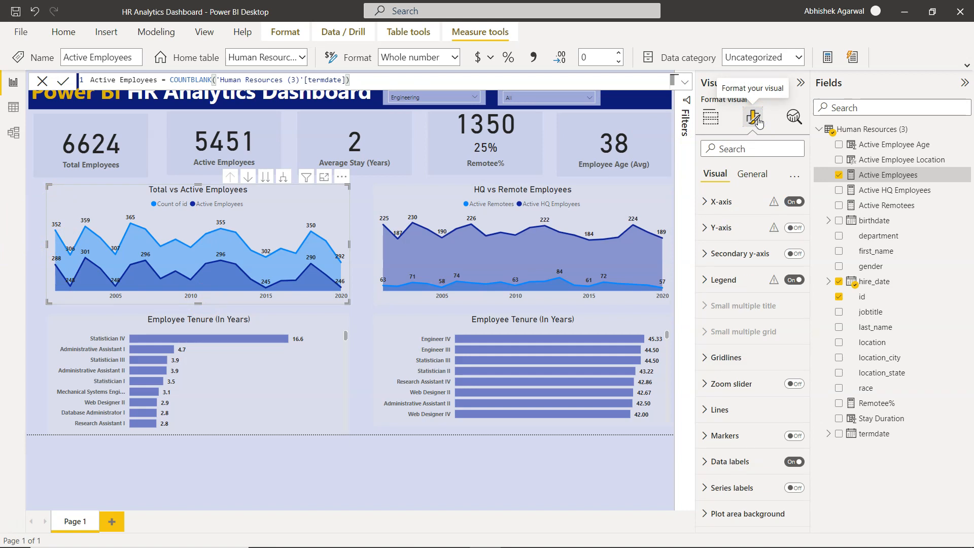
pyautogui.click(710, 202)
pyautogui.scroll(-1, 746, 298)
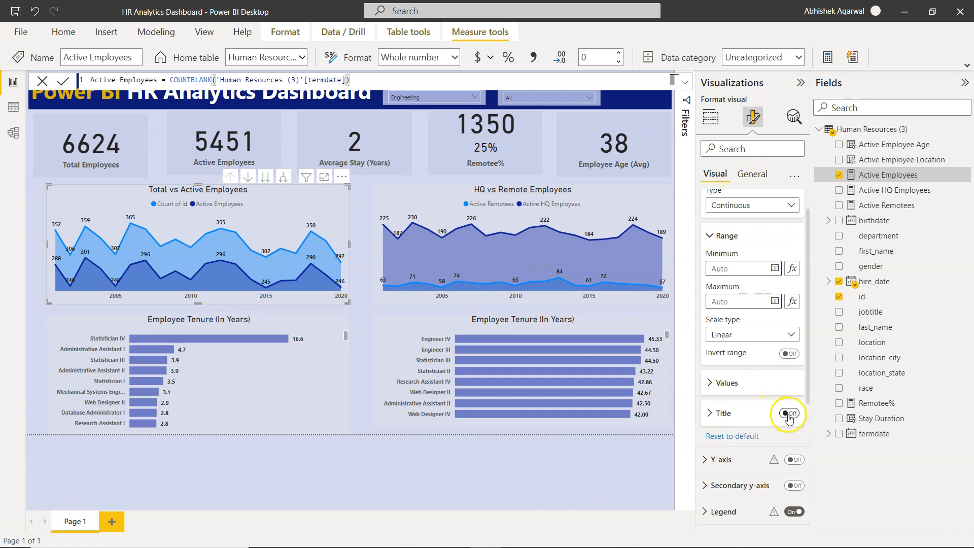
pyautogui.click(710, 235)
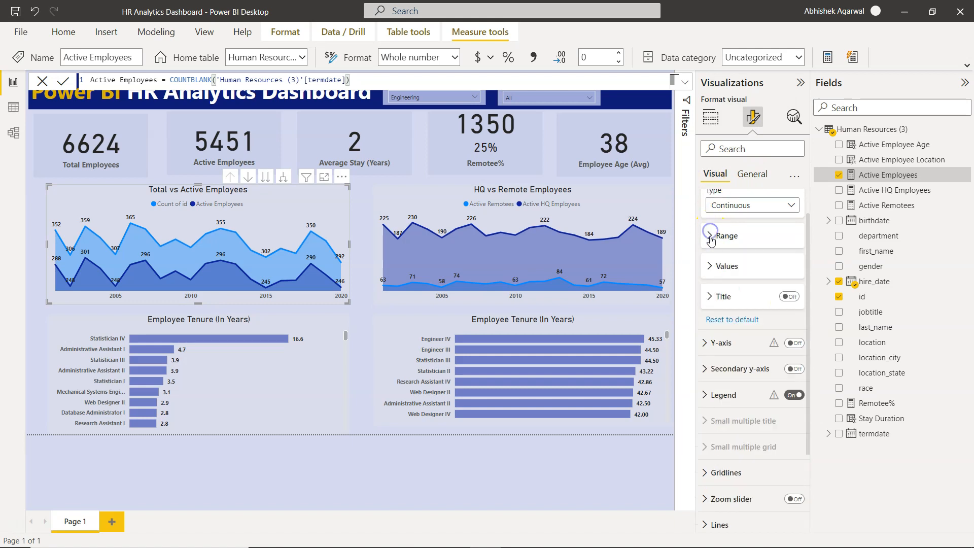
pyautogui.click(710, 274)
pyautogui.click(709, 274)
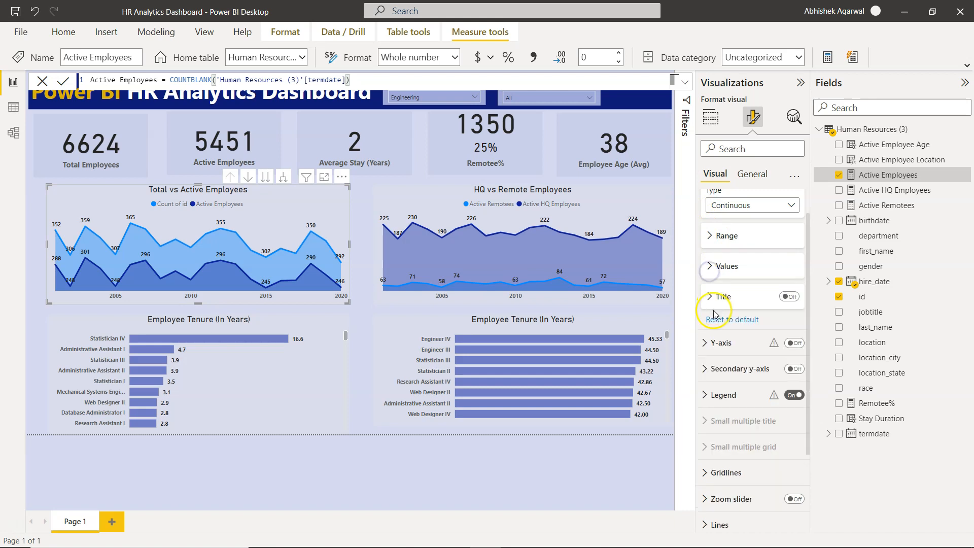
# Review the Total vs Active Employees chart's Y-axis formatting, including its range, title and visibility settings
pyautogui.click(703, 343)
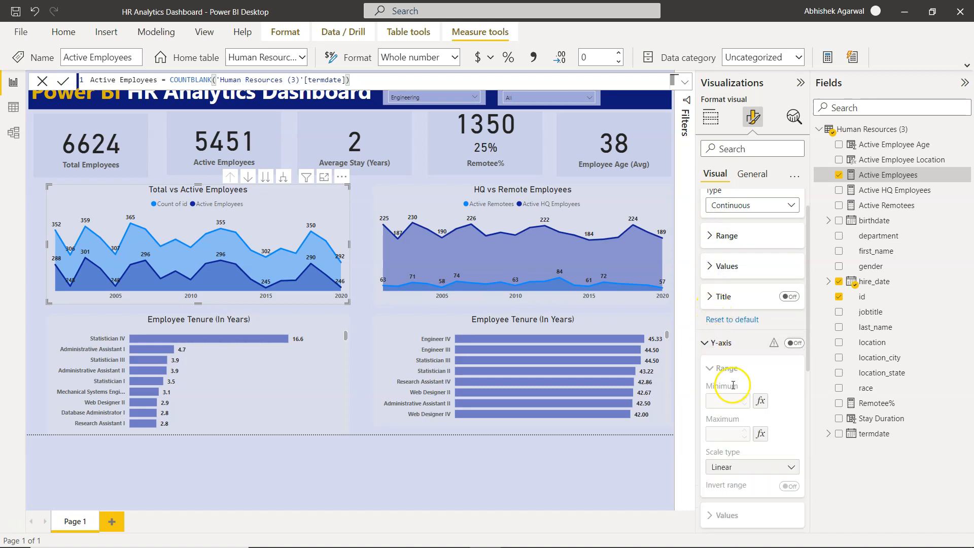
pyautogui.scroll(-3, 733, 387)
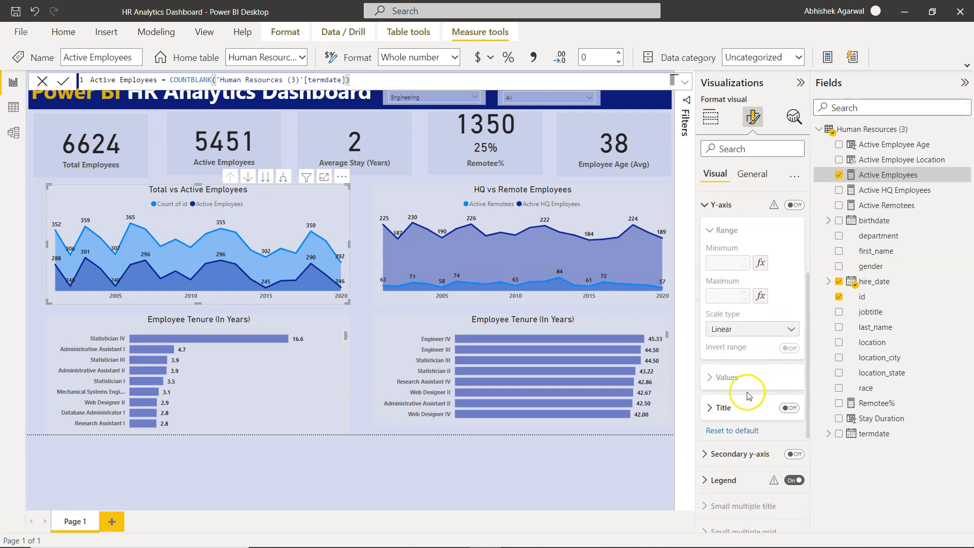
pyautogui.scroll(1, 783, 314)
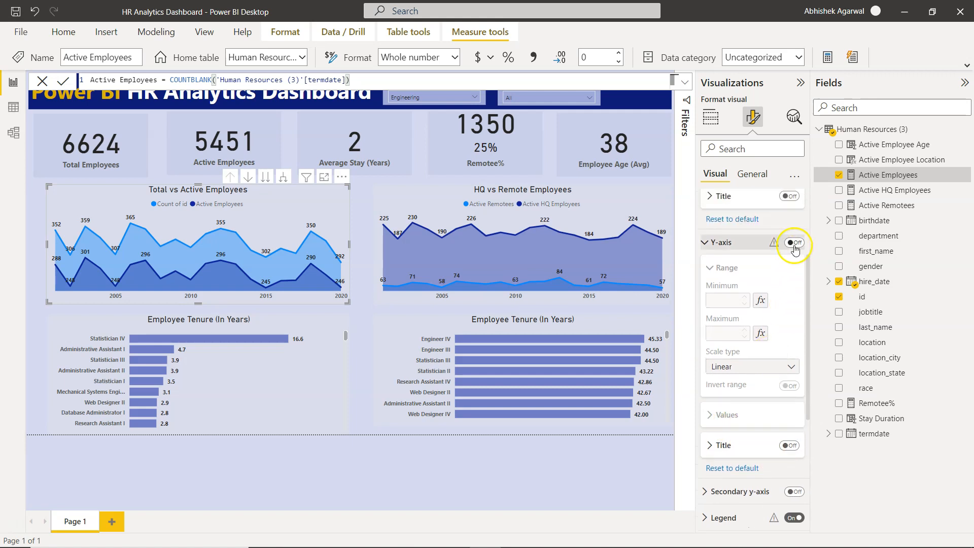
pyautogui.click(703, 240)
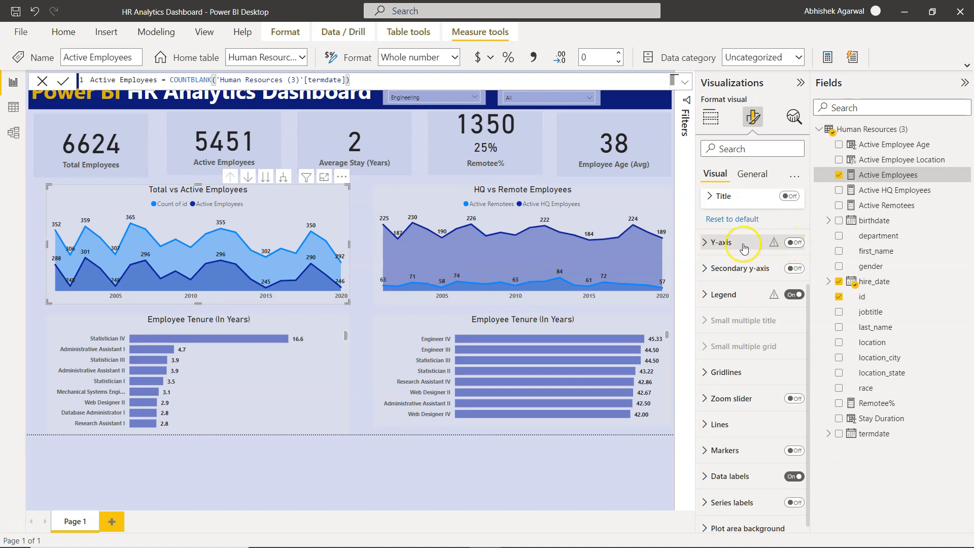
pyautogui.click(709, 246)
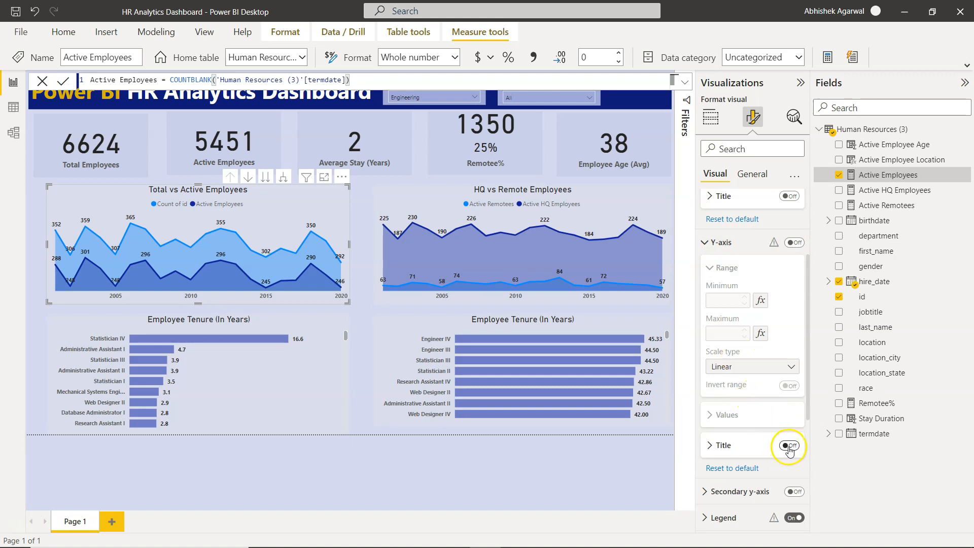
pyautogui.click(703, 243)
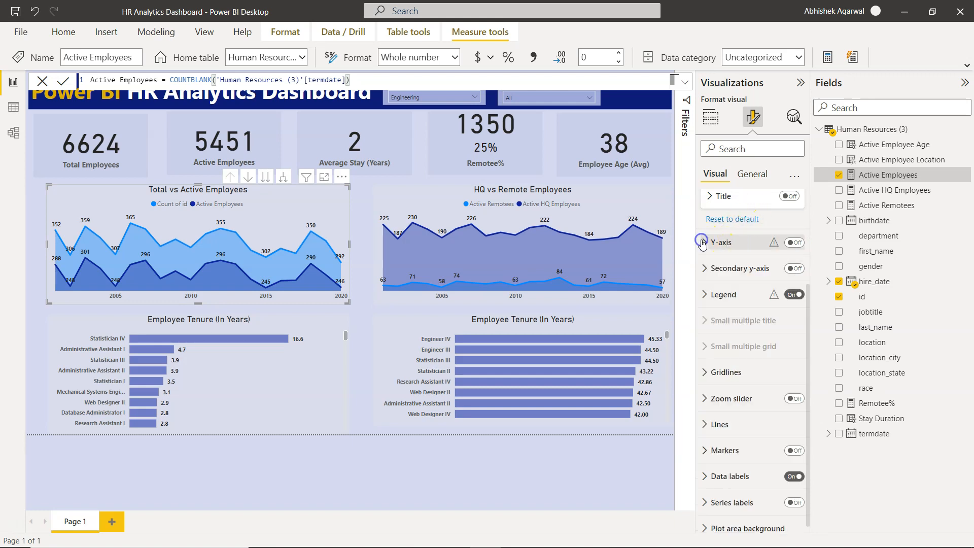
# Review the Total vs Active Employees chart's legend formatting, including its position, line style and title settings
pyautogui.click(704, 290)
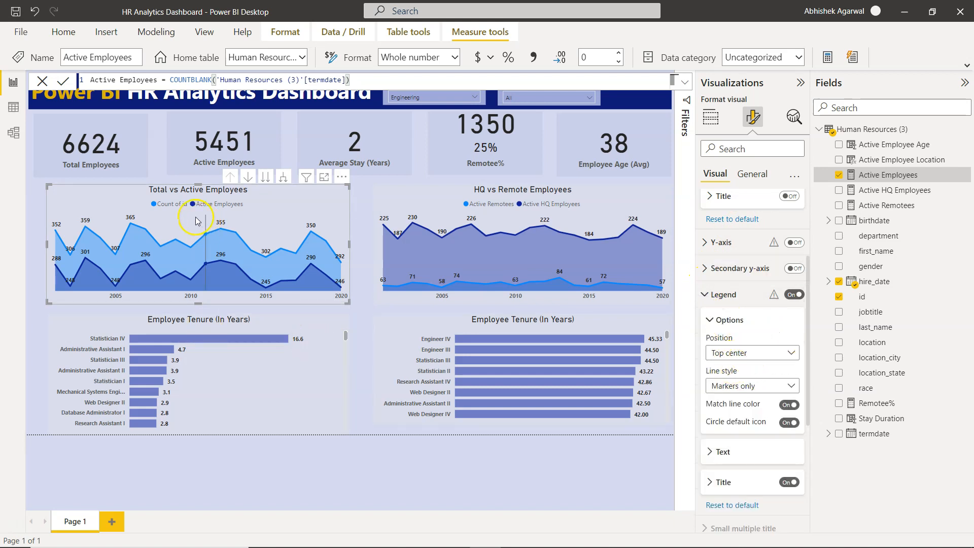
pyautogui.click(709, 320)
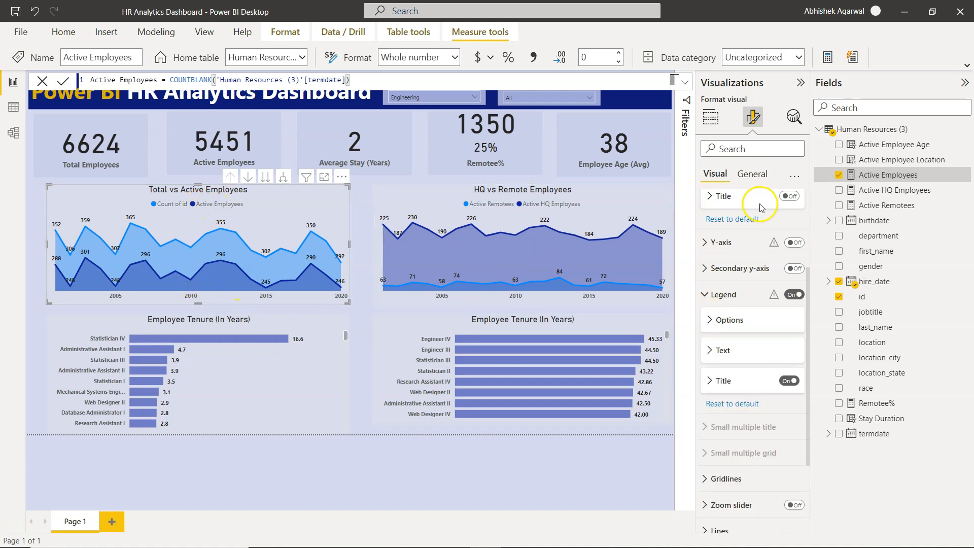
pyautogui.click(723, 296)
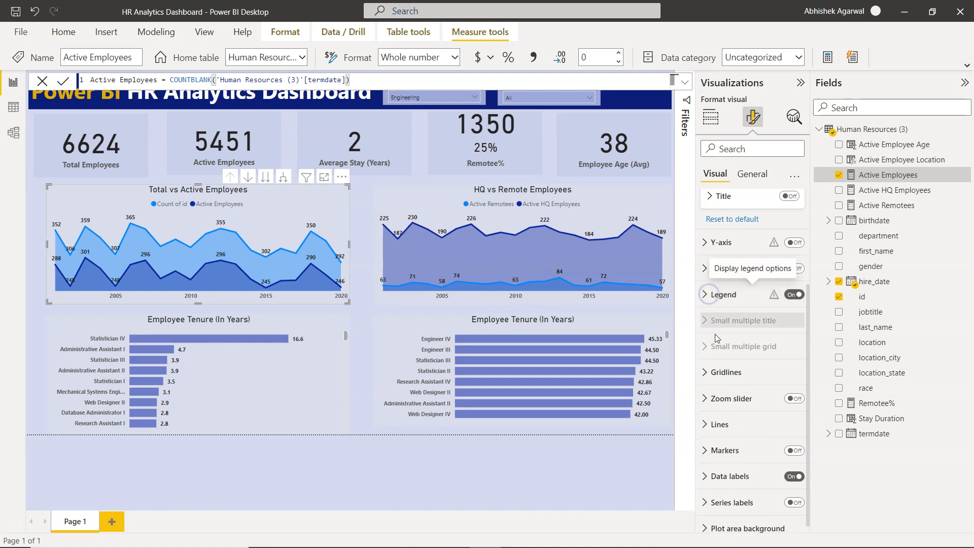
# Review the Total vs Active Employees chart's data label formatting, covering series, position, label density and value font settings
pyautogui.click(711, 479)
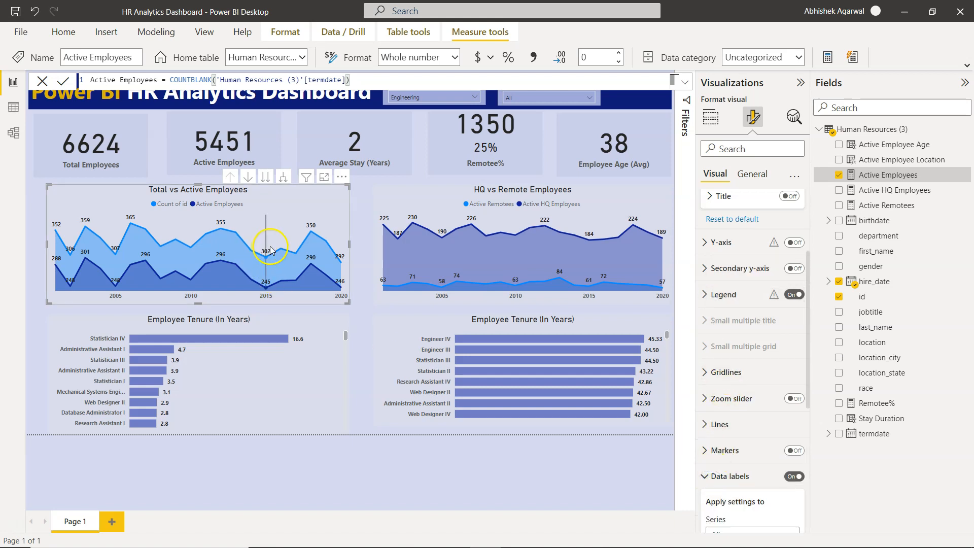
pyautogui.scroll(-9, 787, 375)
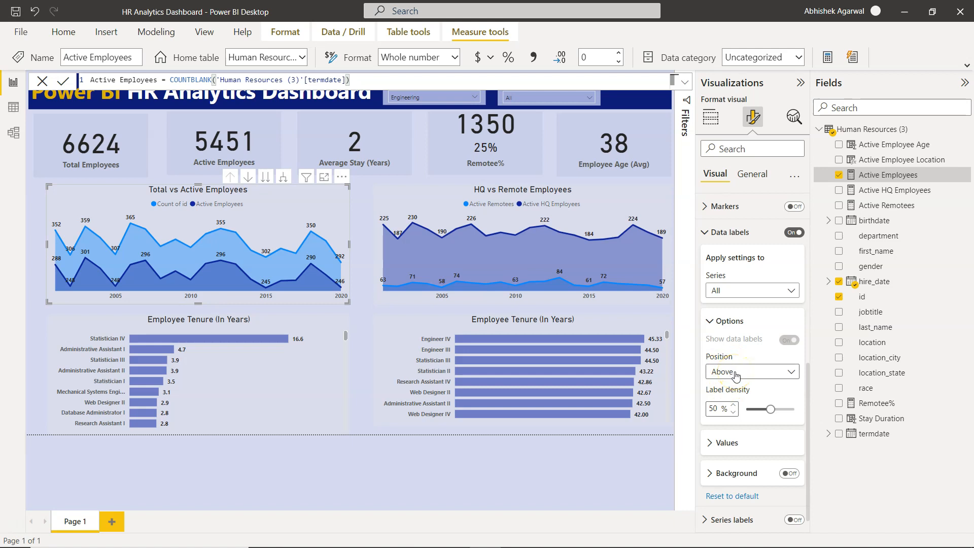
pyautogui.click(710, 443)
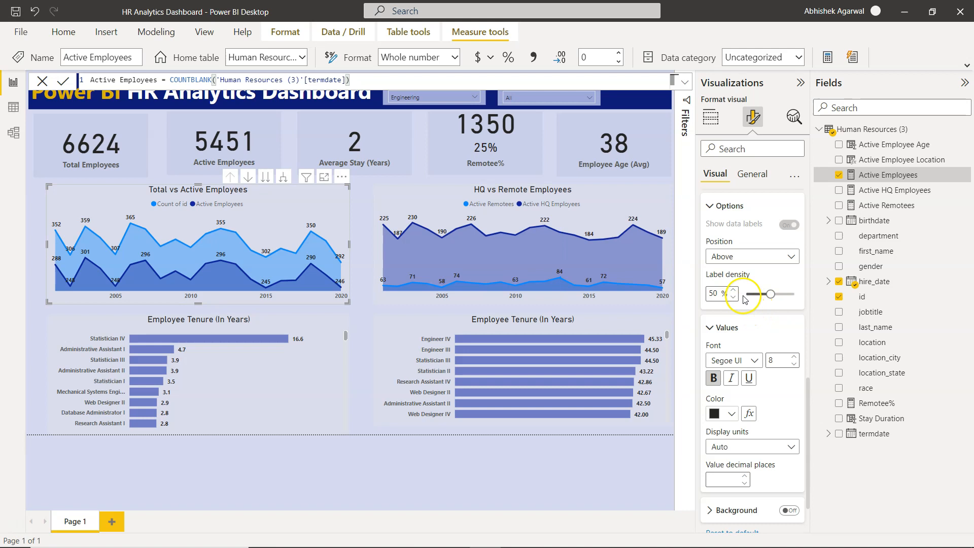
# Recheck the Total vs Active Employees chart's X-axis value settings, including font, color and display units
pyautogui.scroll(5, 744, 300)
pyautogui.scroll(5, 744, 299)
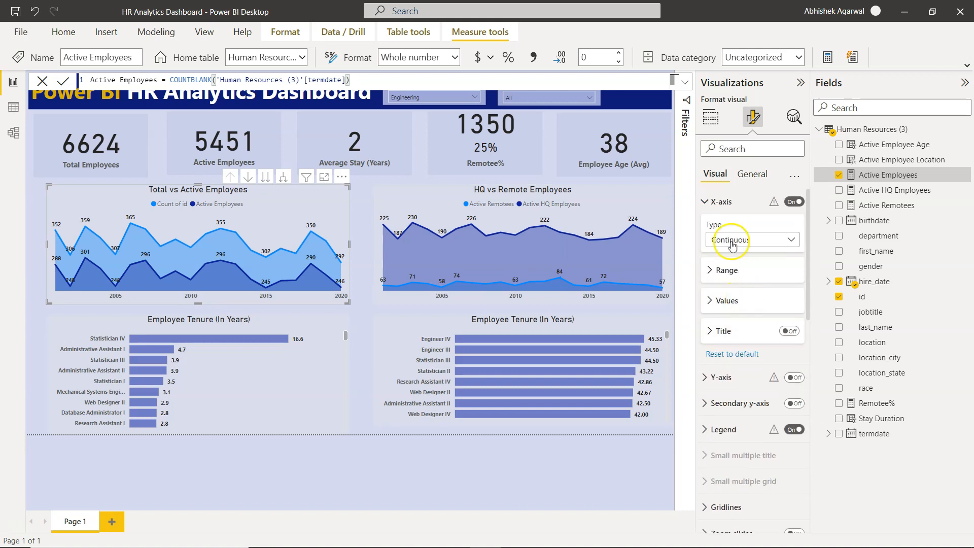
pyautogui.click(726, 299)
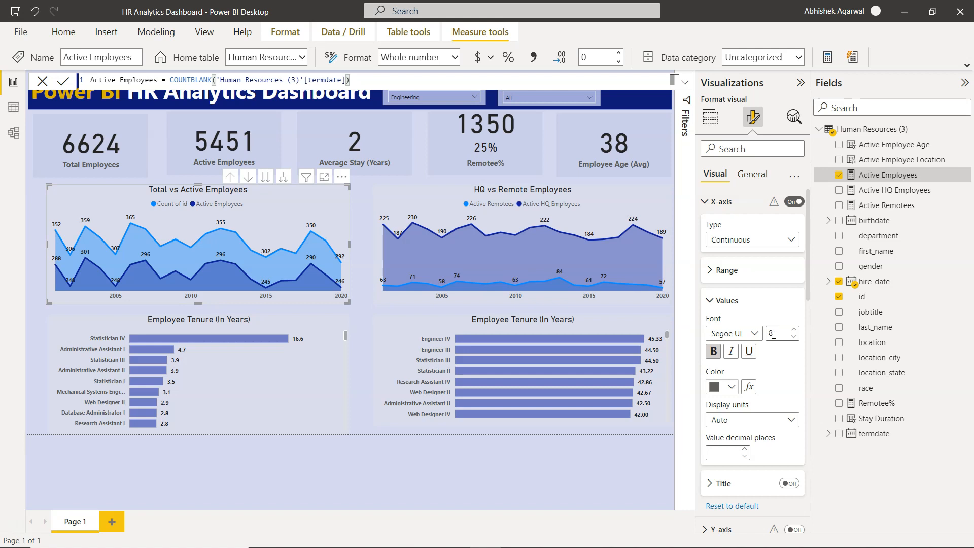
pyautogui.click(712, 300)
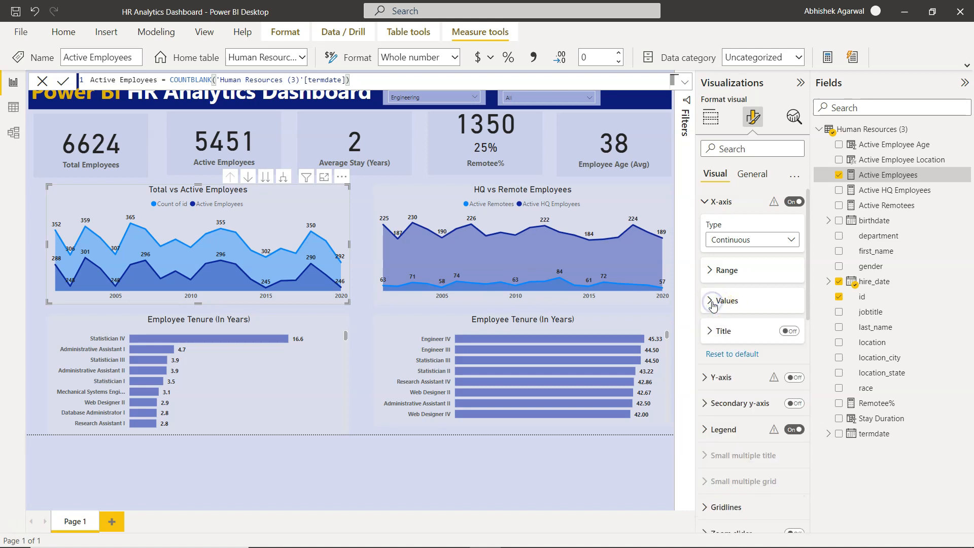
pyautogui.click(711, 201)
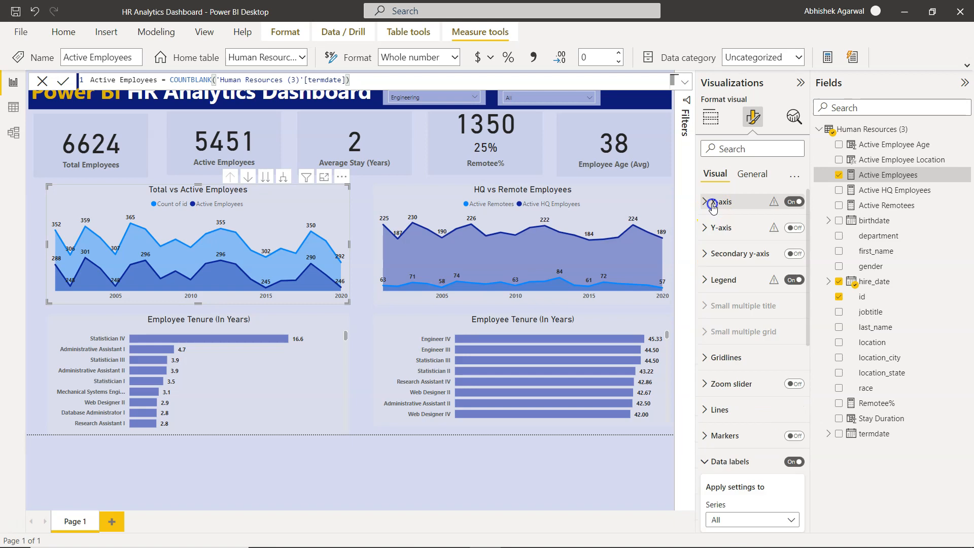
# Review the Total vs Active Employees chart's background color and transparency, plus its title text, font and alignment settings
pyautogui.click(757, 174)
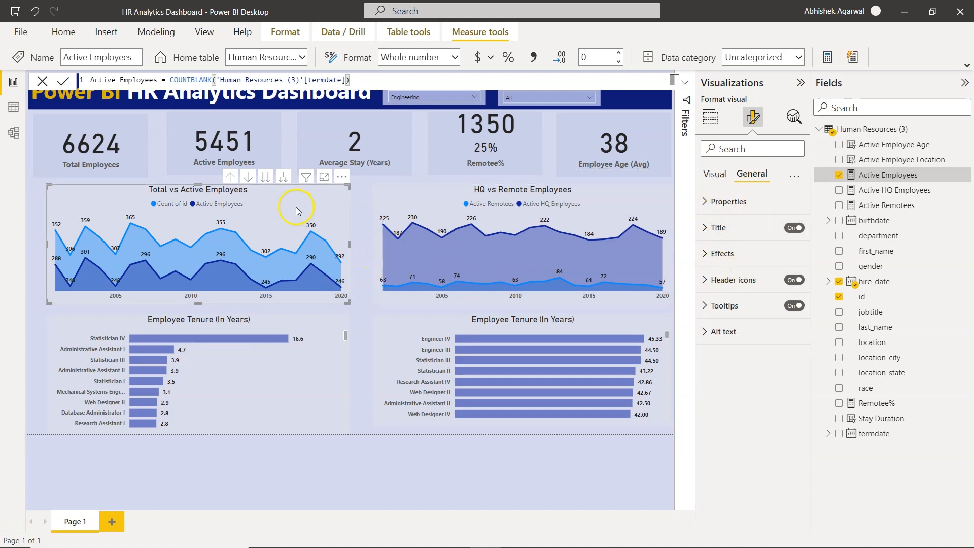
pyautogui.click(705, 254)
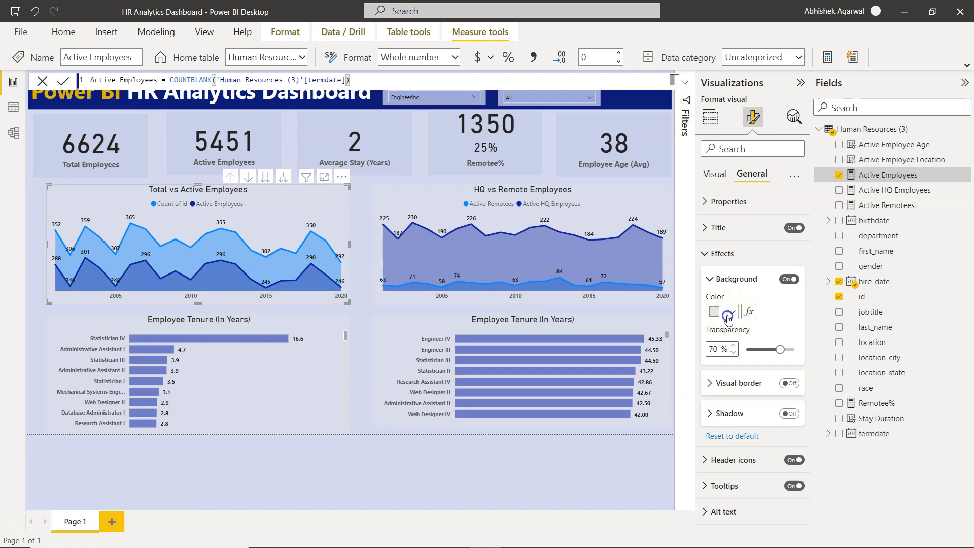
pyautogui.click(729, 314)
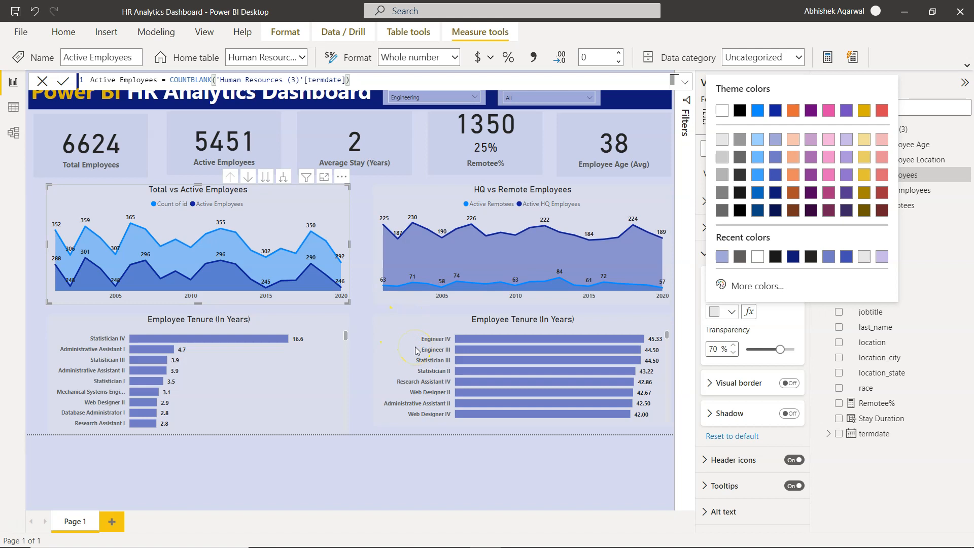
pyautogui.click(800, 361)
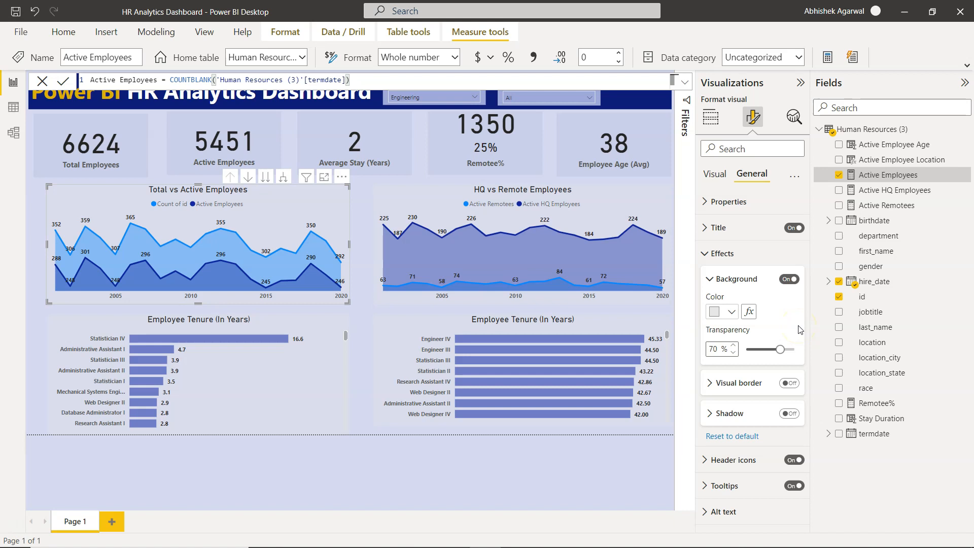
pyautogui.click(703, 225)
pyautogui.moveTo(710, 266); pyautogui.dragTo(778, 265)
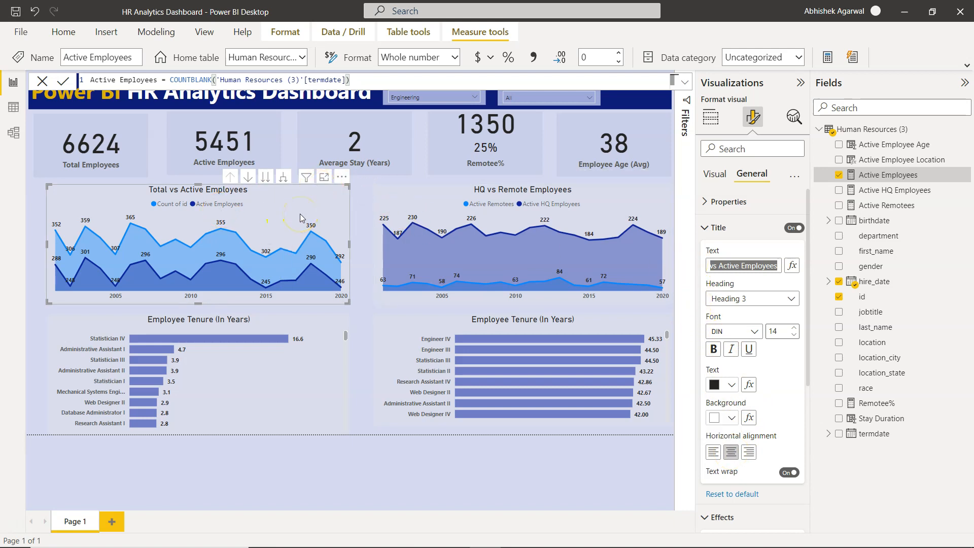
# Select the HQ vs Remote Employees area chart and review its hire_date axis and its Active Remotees and Active HQ Employees values
pyautogui.click(491, 203)
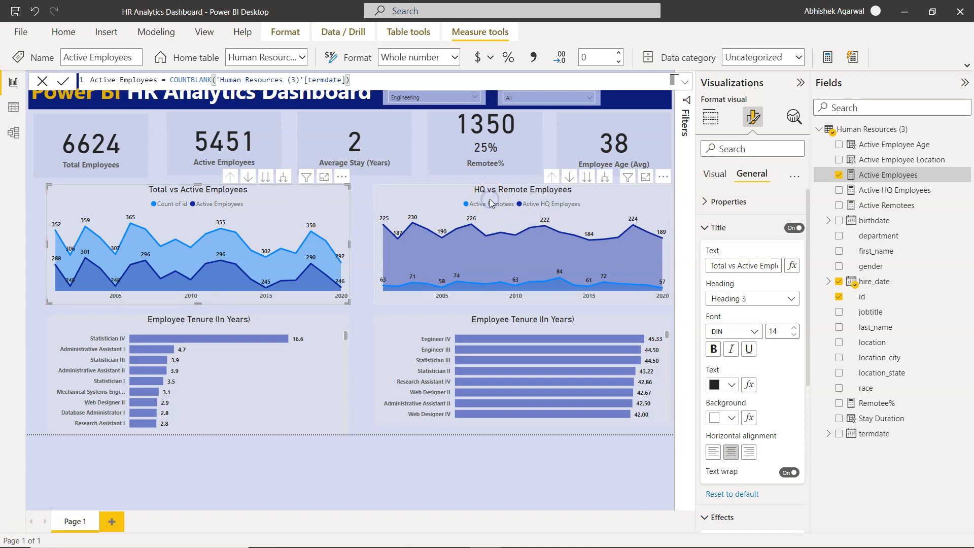
pyautogui.click(711, 118)
pyautogui.click(758, 432)
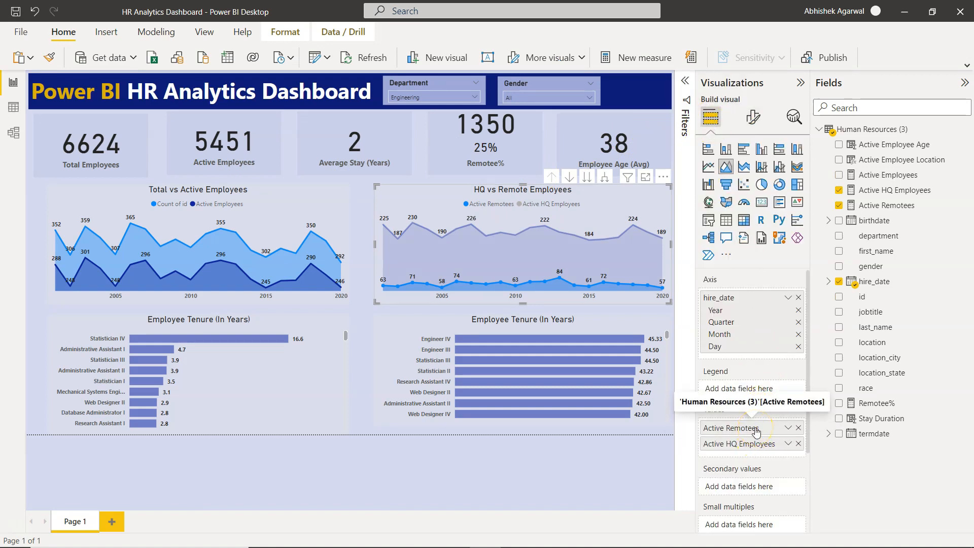
pyautogui.click(760, 446)
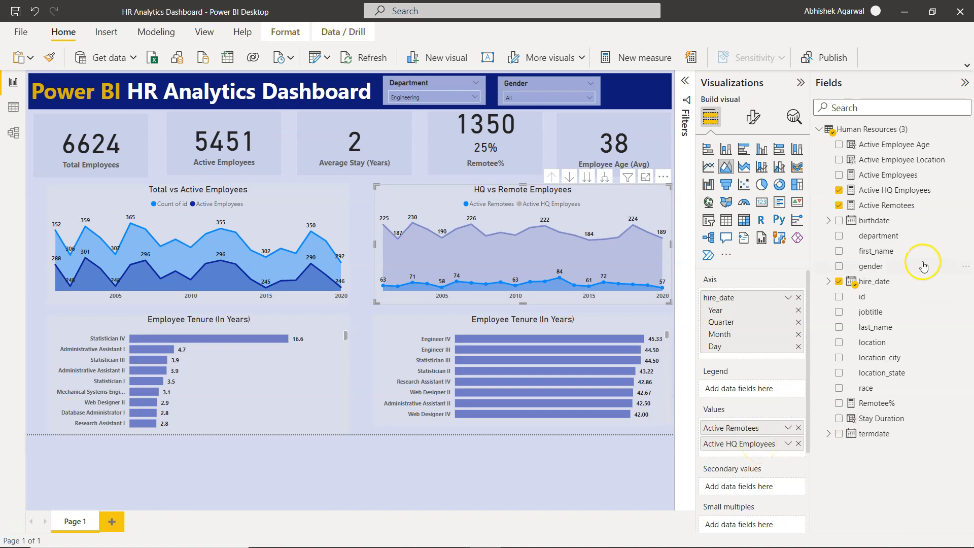
# Inspect the Active HQ Employees and Active Remotees measure formulas, checking the Active Employee Location column they count in the data table
pyautogui.click(910, 193)
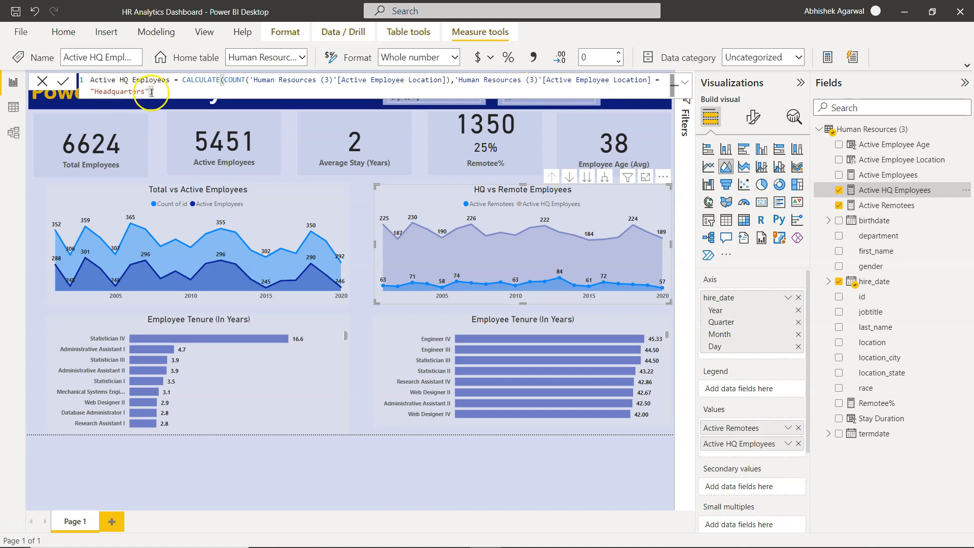
pyautogui.click(873, 205)
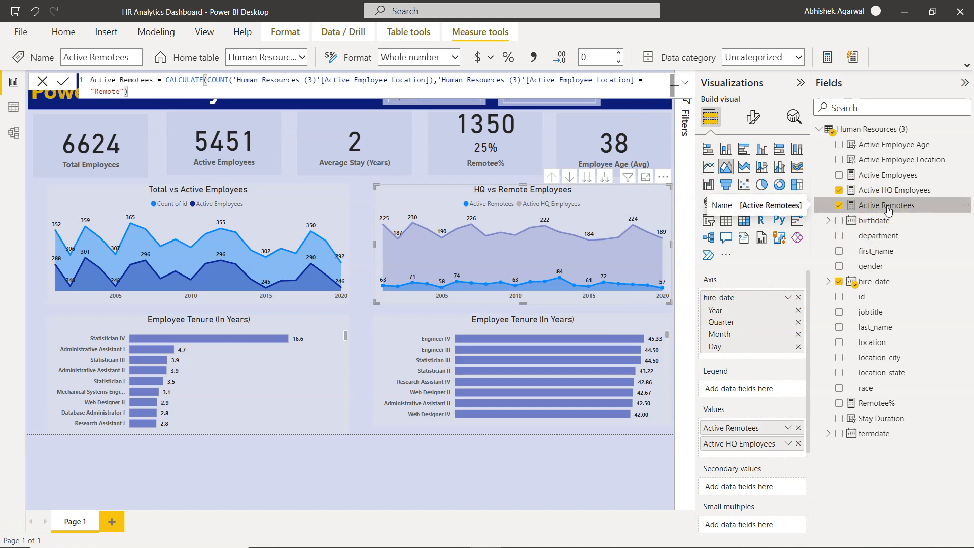
pyautogui.click(12, 109)
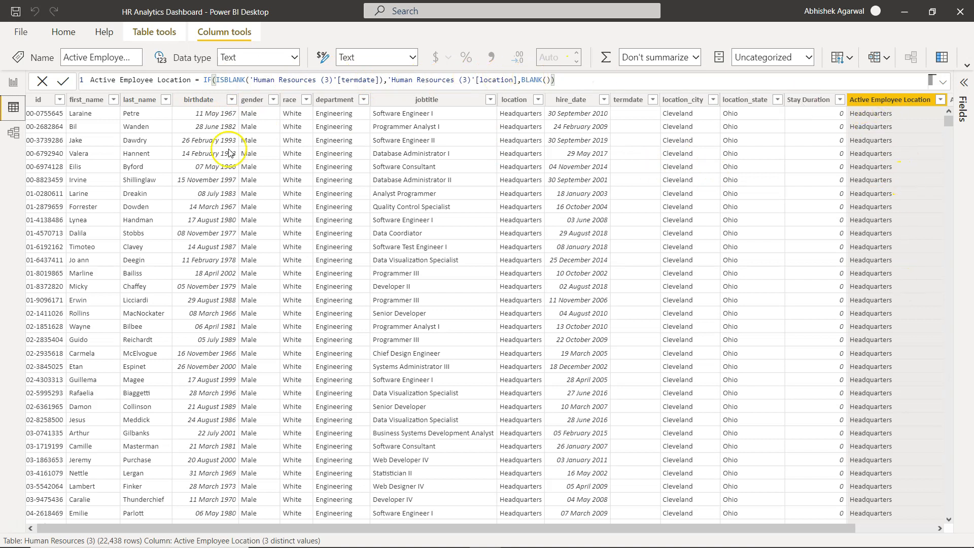
pyautogui.click(9, 81)
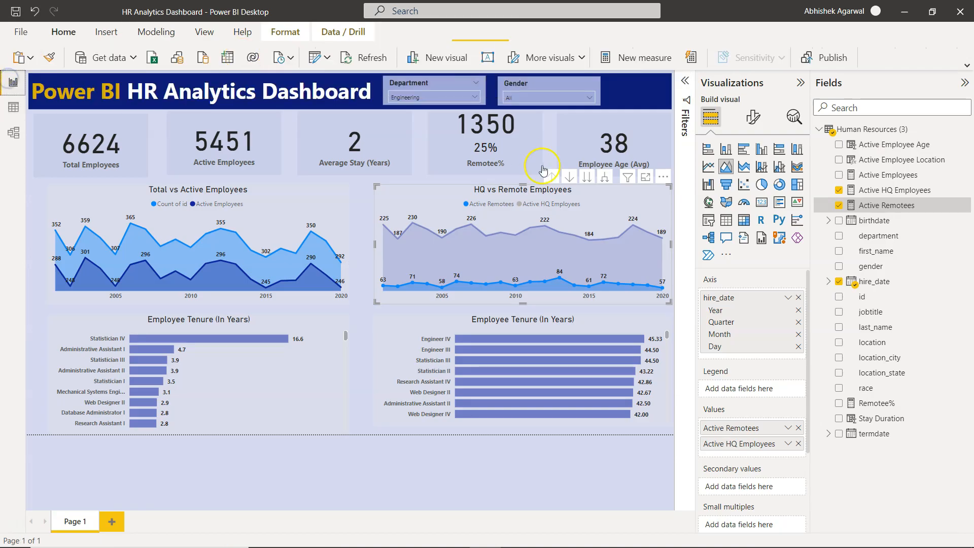
pyautogui.click(888, 206)
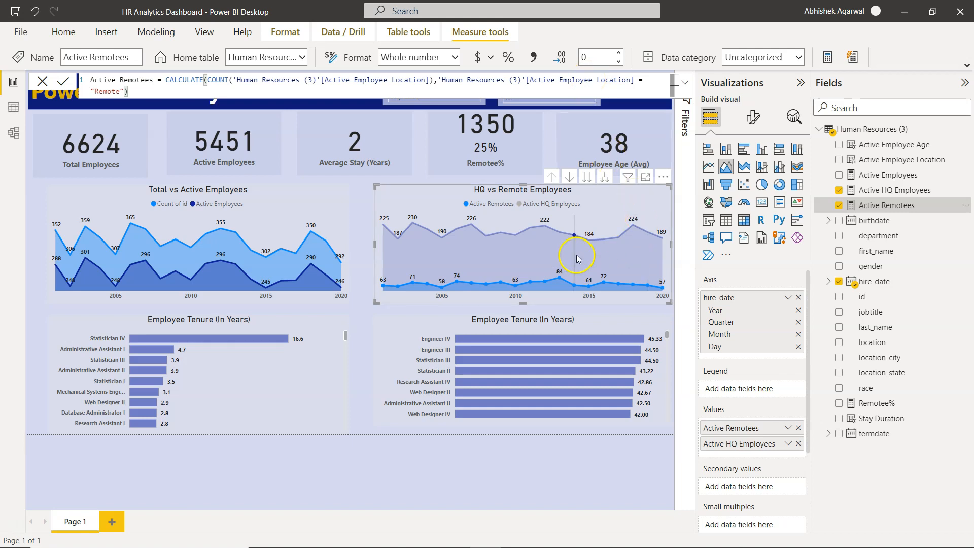
# Examine the yearly Active Remotees and Active HQ Employees values across the HQ vs Remote Employees chart
pyautogui.moveTo(562, 241)
pyautogui.moveTo(590, 262)
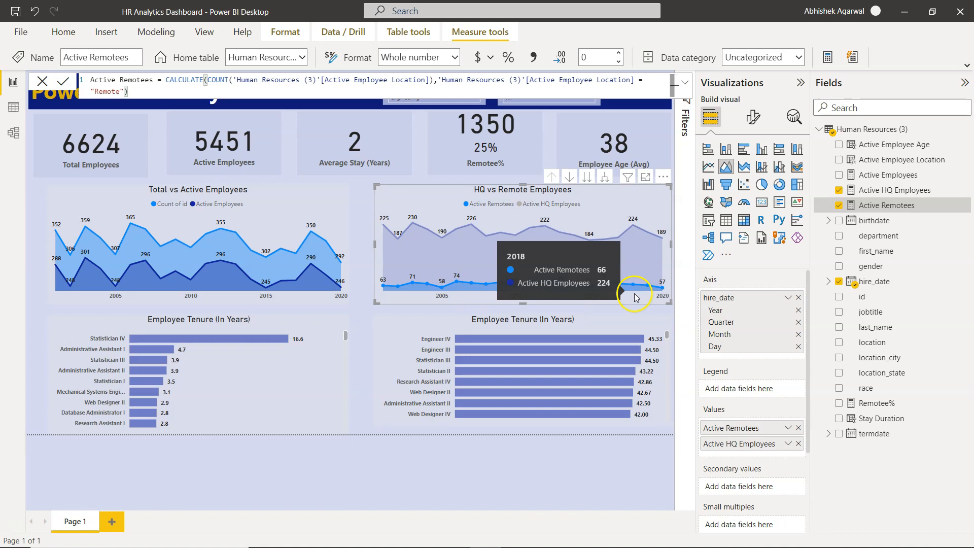
pyautogui.click(589, 292)
pyautogui.moveTo(563, 283)
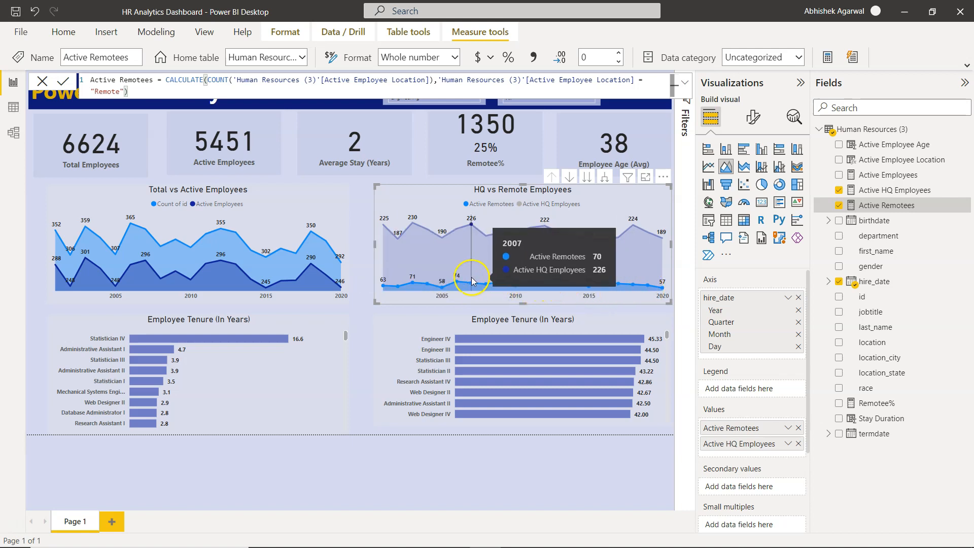
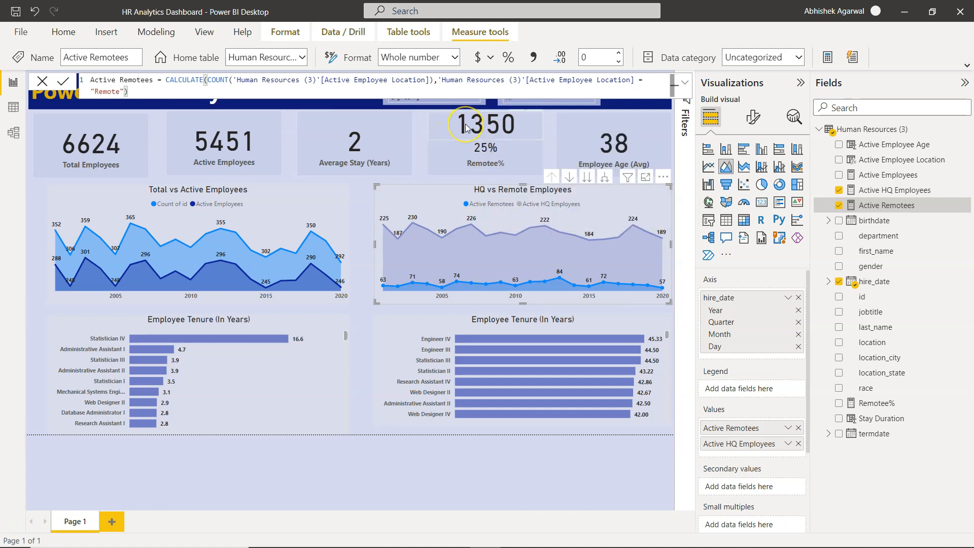
# Inspect the remote employee count and percentage cards, reviewing the formulas of their Active Remotees and Remotee% measures
pyautogui.click(486, 131)
pyautogui.click(485, 132)
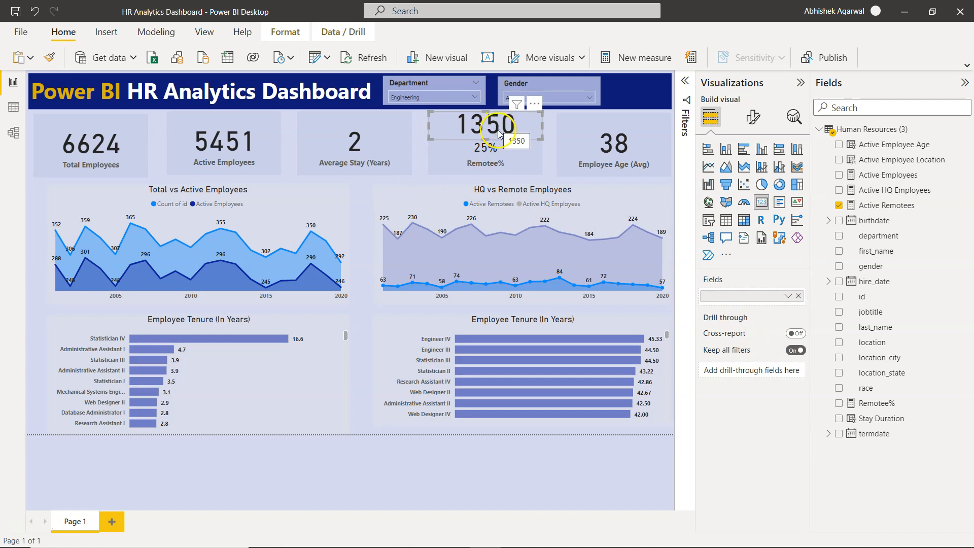
pyautogui.click(879, 207)
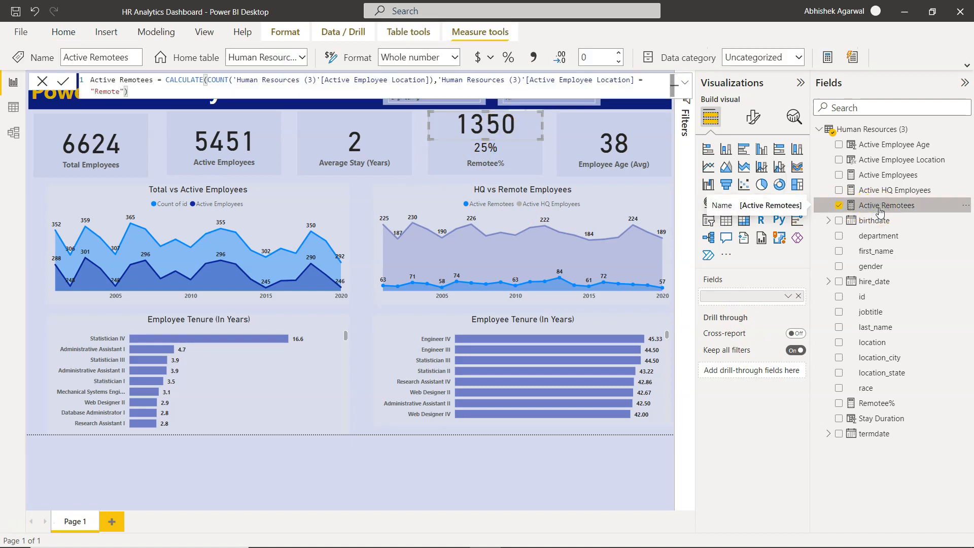
pyautogui.click(244, 79)
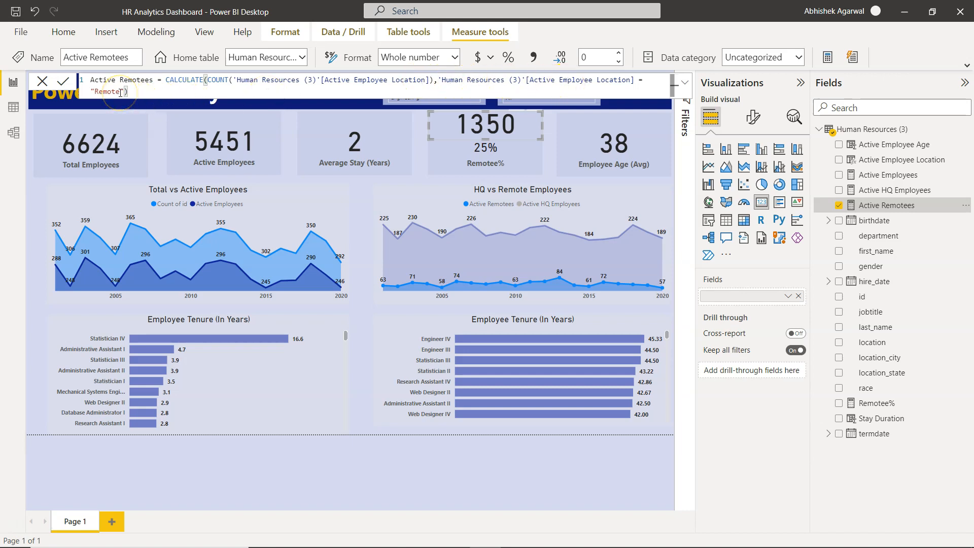
pyautogui.click(494, 155)
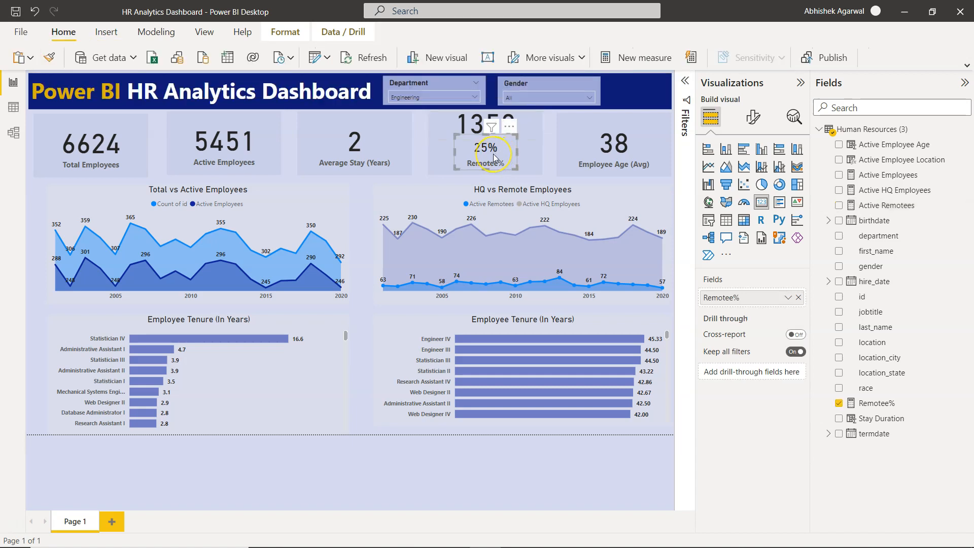
pyautogui.click(877, 404)
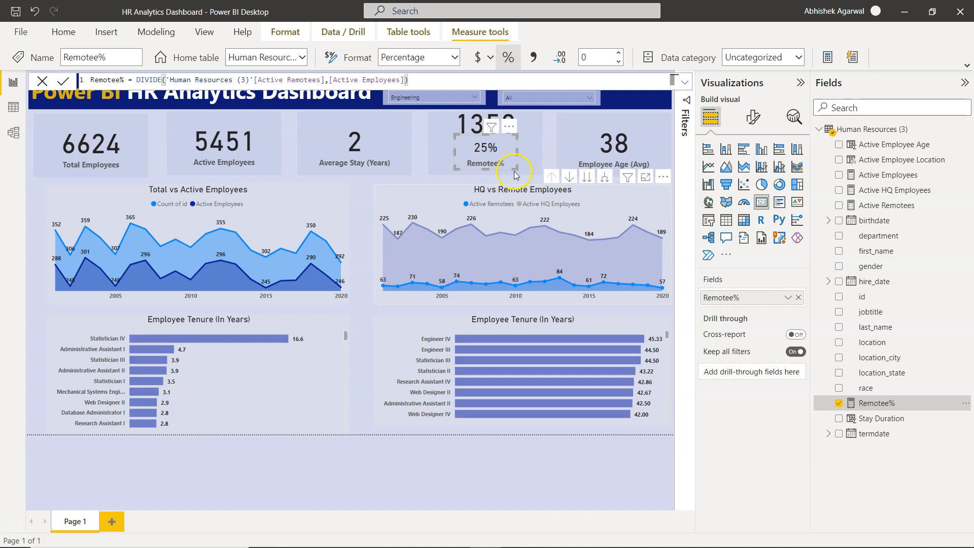
# Select the background shape behind the two remote employee cards and view the available shapes for insertion
pyautogui.click(465, 128)
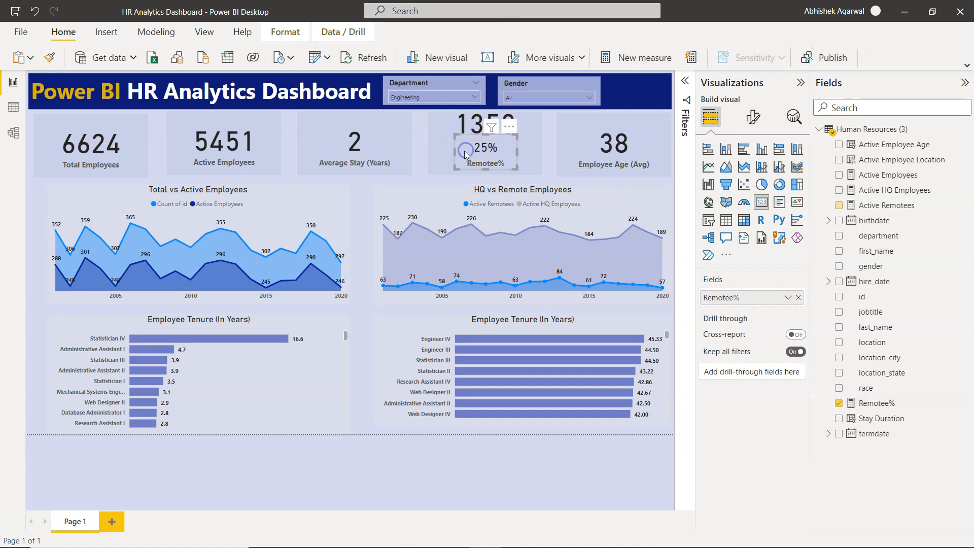
pyautogui.click(444, 159)
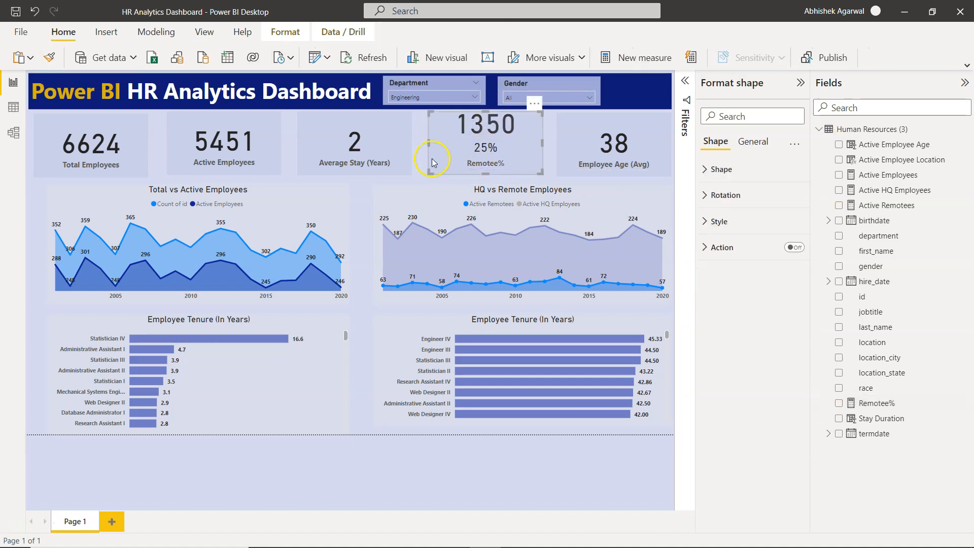
pyautogui.click(121, 33)
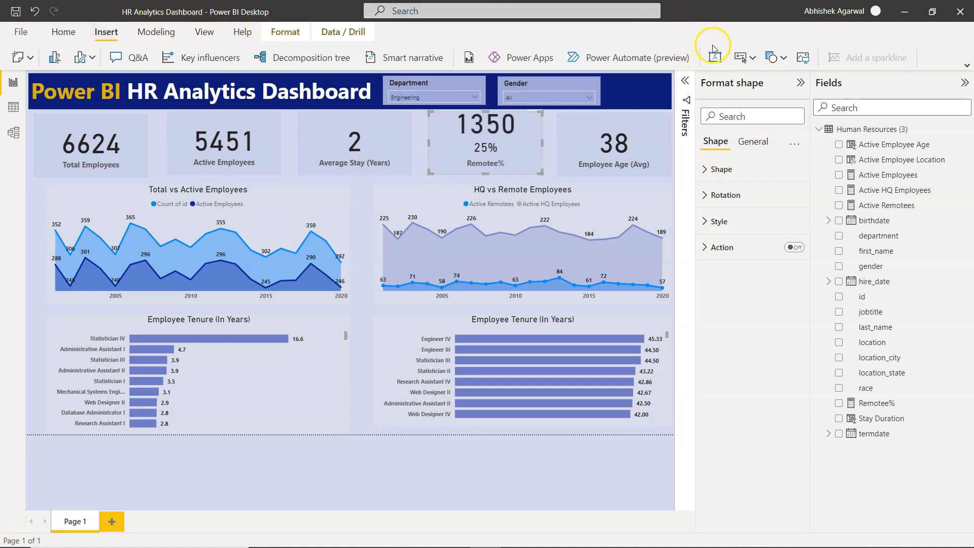
pyautogui.click(781, 57)
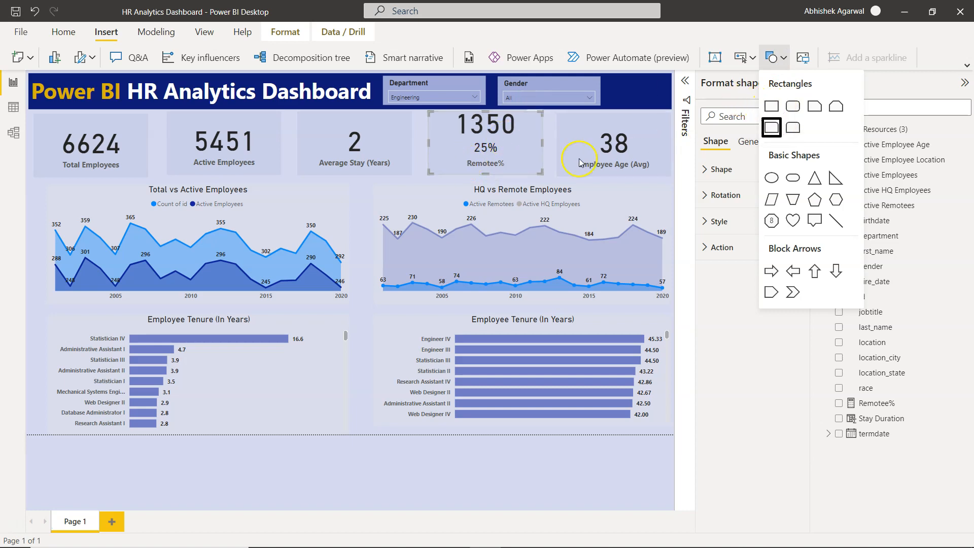
# Review the fill colour, transparency and send-backward layering options of the background shape behind the remote employee cards
pyautogui.click(440, 170)
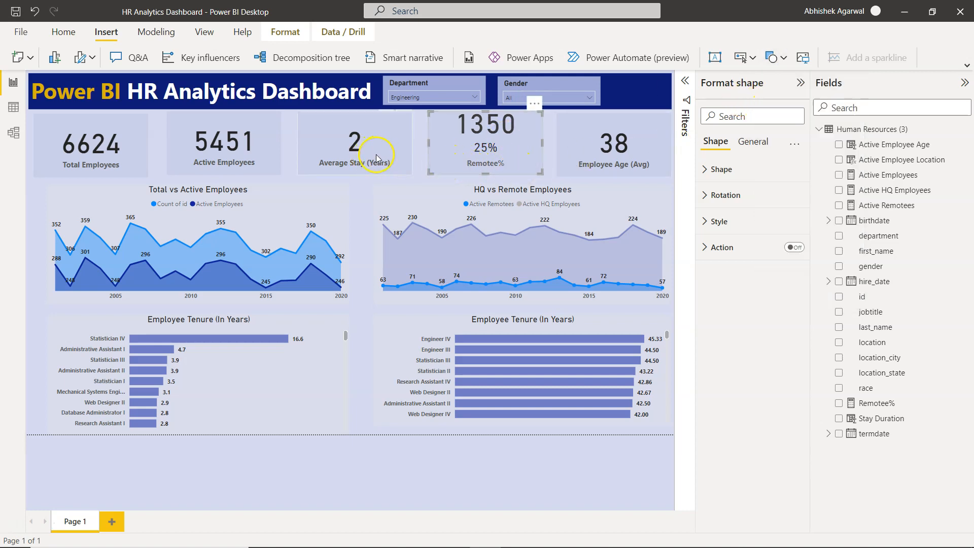
pyautogui.click(705, 221)
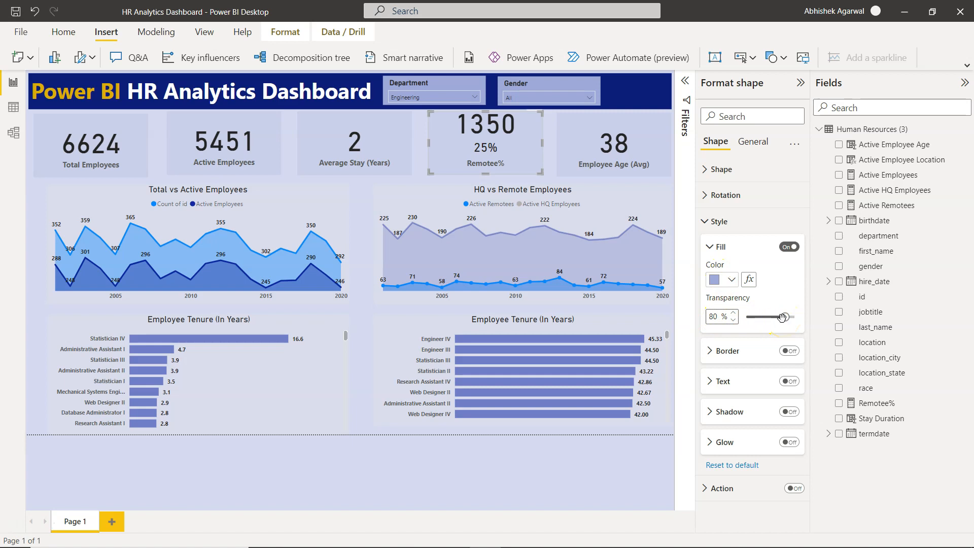
pyautogui.click(280, 34)
pyautogui.click(471, 57)
pyautogui.click(488, 57)
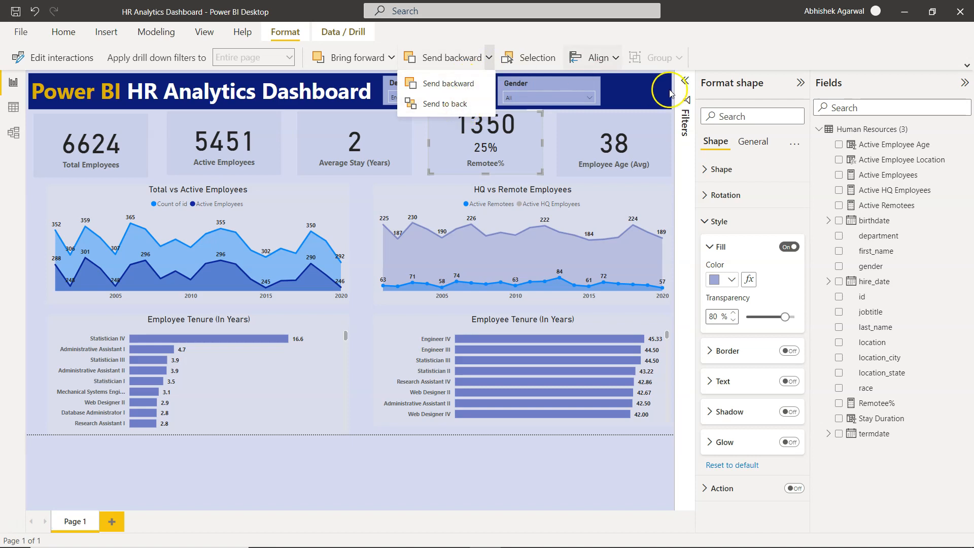
pyautogui.click(471, 173)
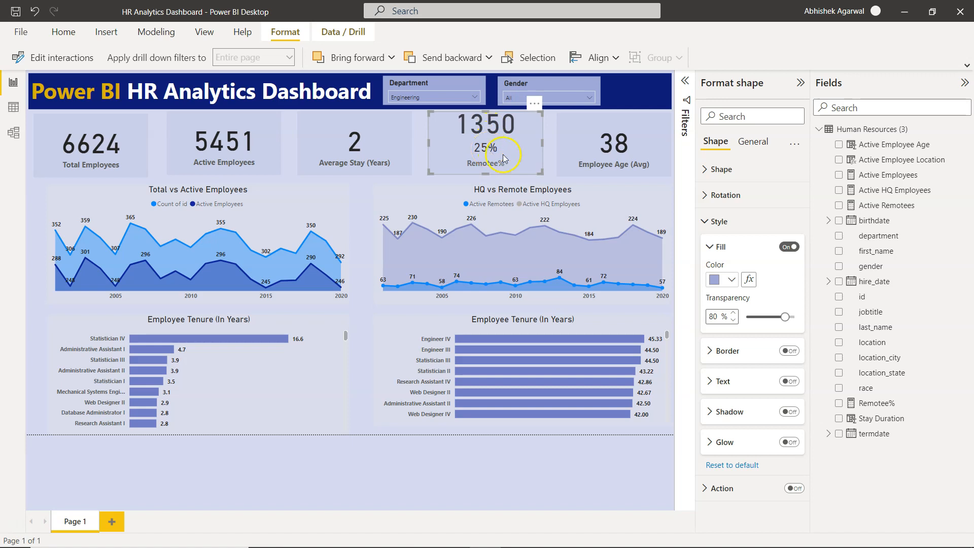
pyautogui.click(548, 174)
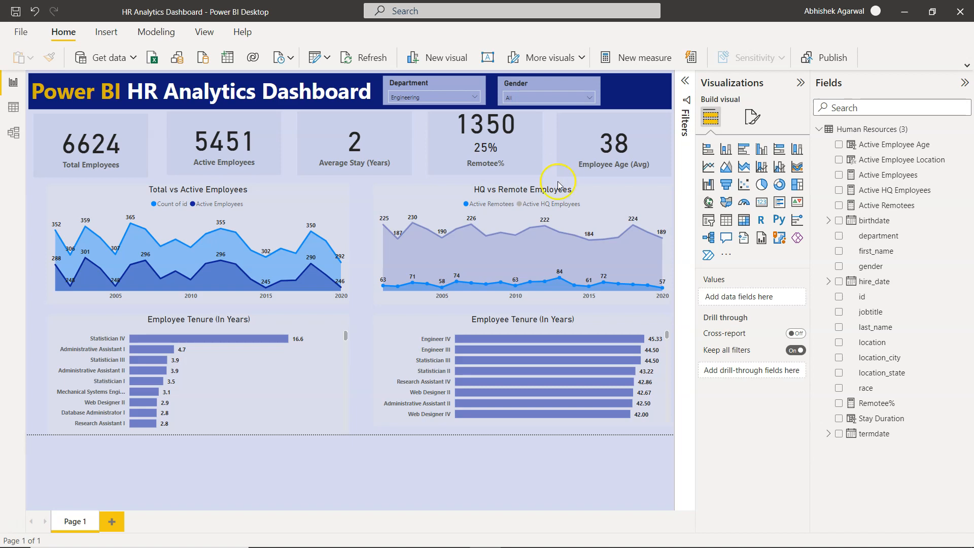
# Inspect the visual type and fields of the Employee Tenure chart based on Stay Duration, and review that column's formula
pyautogui.moveTo(618, 221)
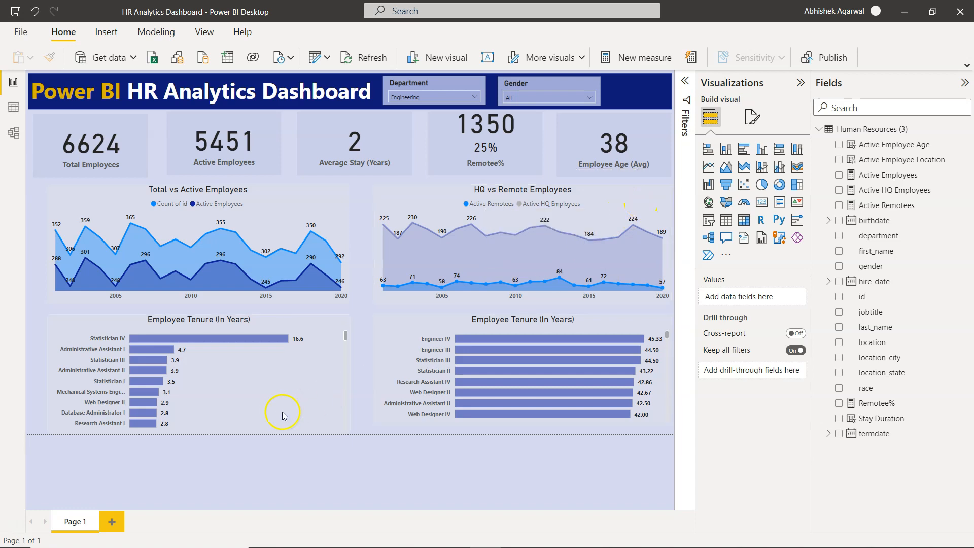
pyautogui.click(303, 388)
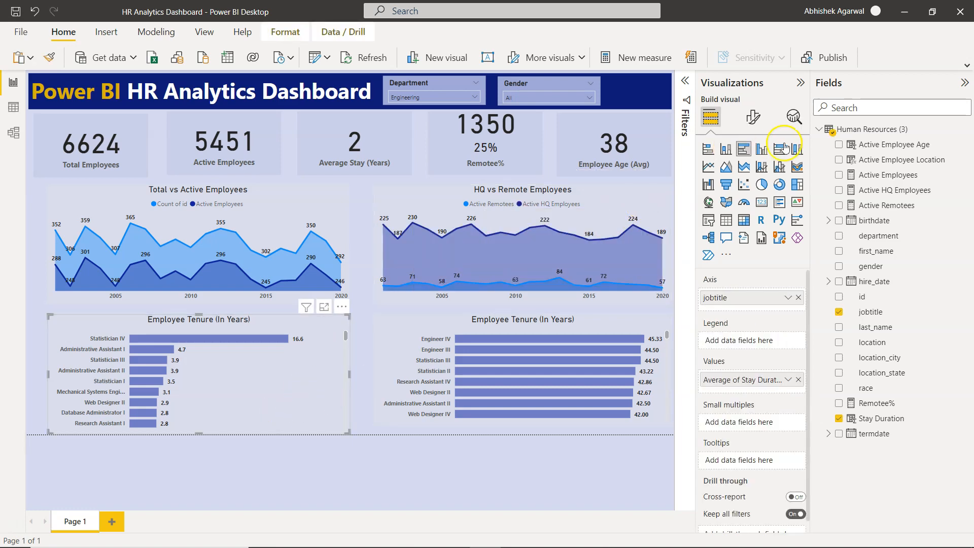
pyautogui.click(745, 152)
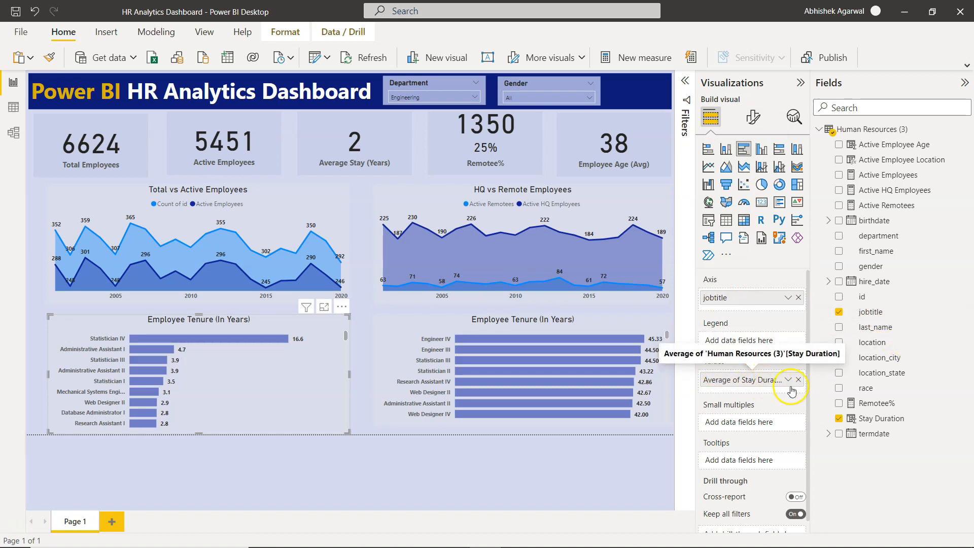
pyautogui.click(875, 419)
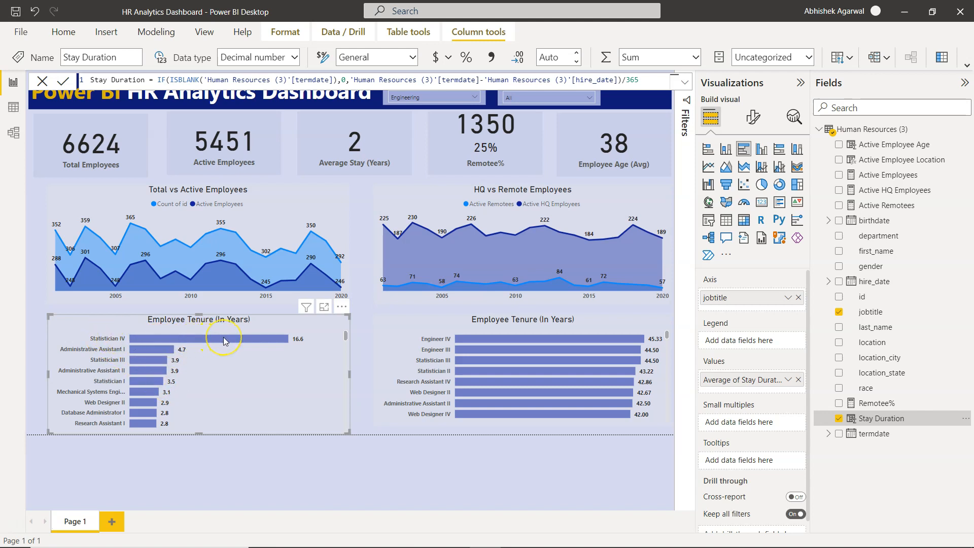
# Collapse the Visualizations and Fields panes to enlarge the report, and examine the job titles in the Stay Duration tenure chart
pyautogui.click(800, 82)
pyautogui.click(965, 86)
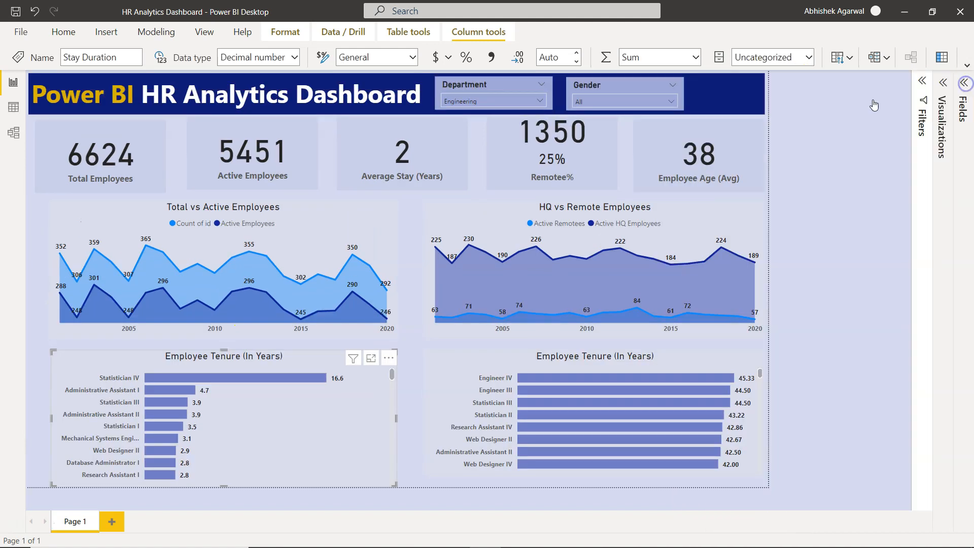
pyautogui.click(318, 487)
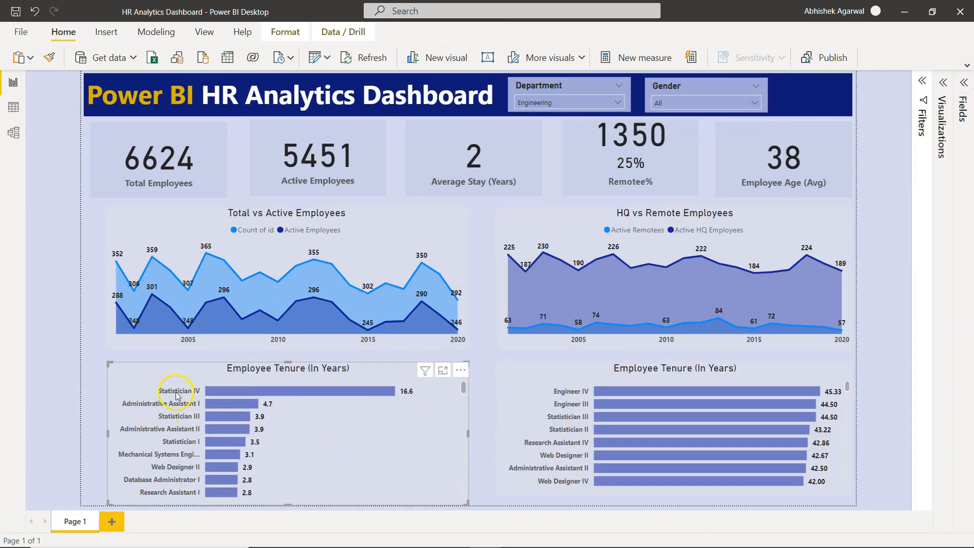
pyautogui.scroll(-1, 186, 414)
pyautogui.scroll(-9, 186, 413)
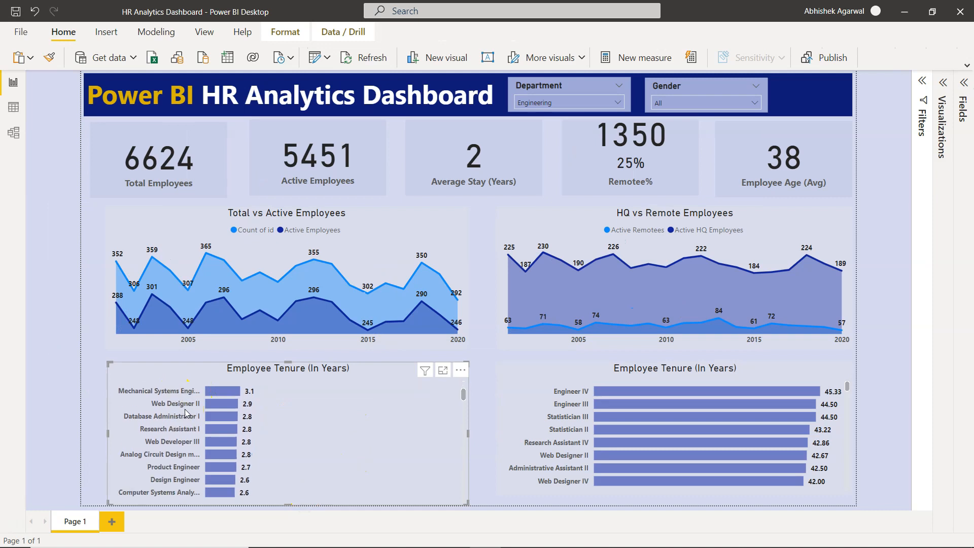
pyautogui.scroll(10, 186, 414)
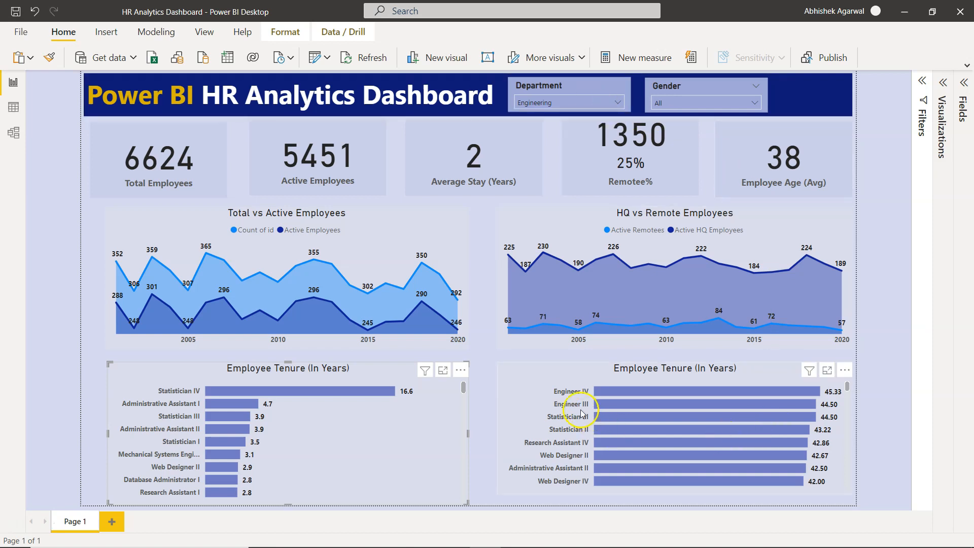
# Compare the two Employee Tenure charts, examining the job titles and values throughout the one beneath HQ vs Remote Employees
pyautogui.click(529, 385)
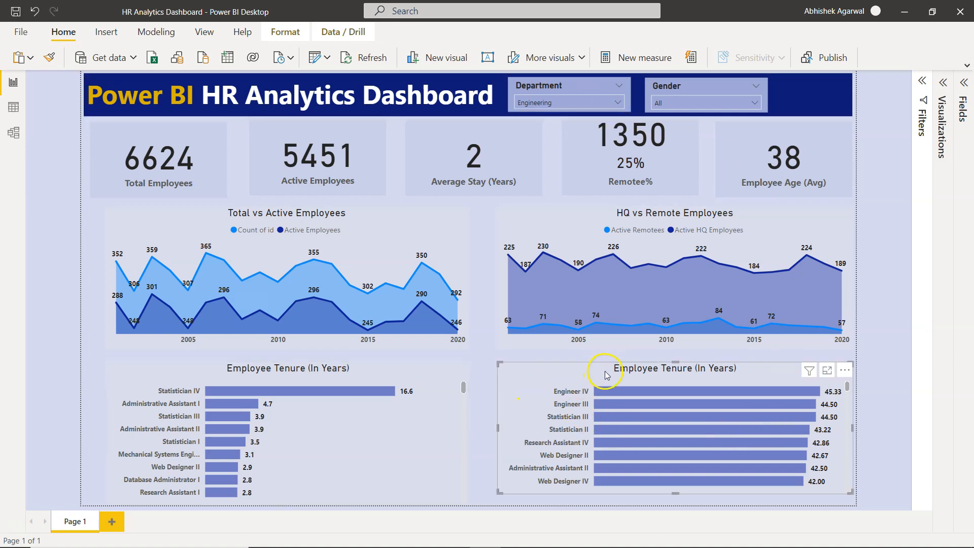
pyautogui.click(406, 420)
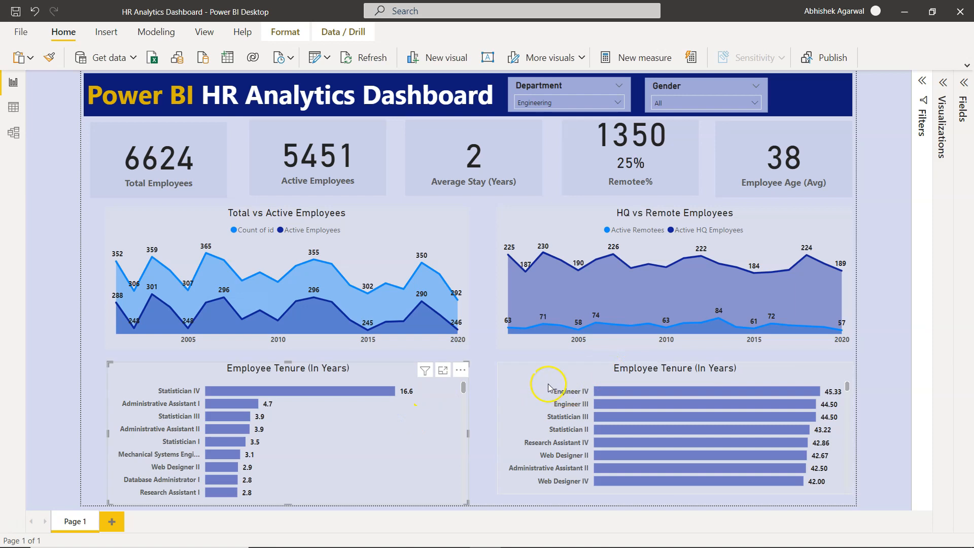
pyautogui.click(548, 388)
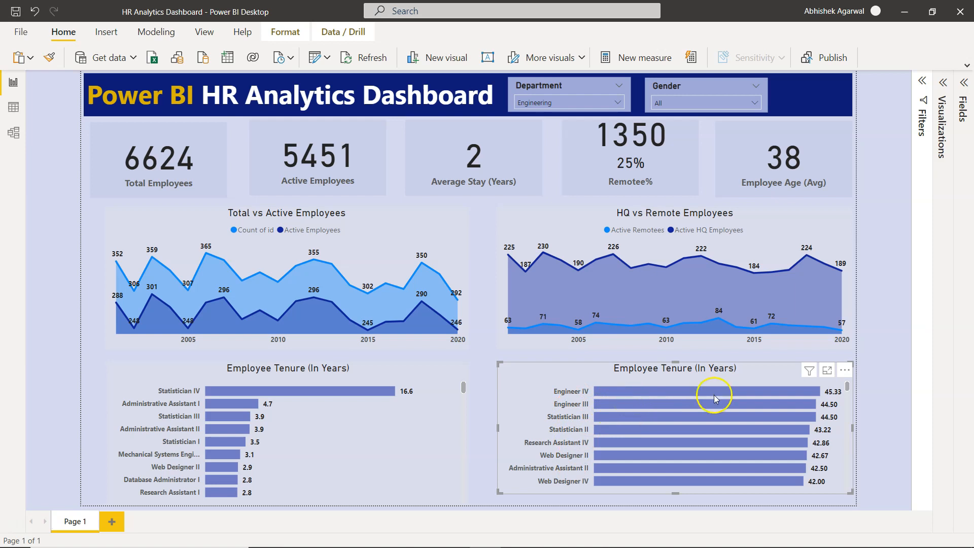
pyautogui.scroll(-5, 714, 395)
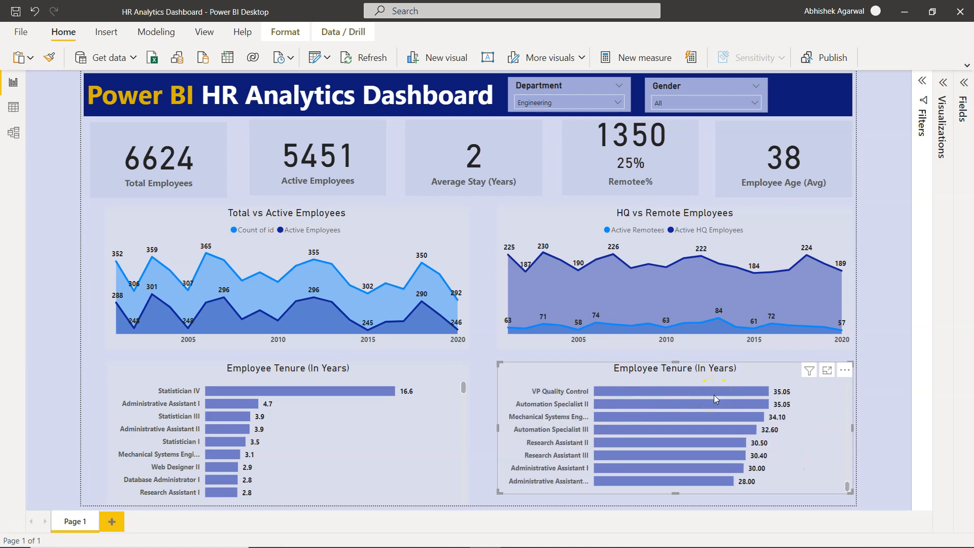
pyautogui.scroll(5, 723, 450)
pyautogui.scroll(2, 724, 454)
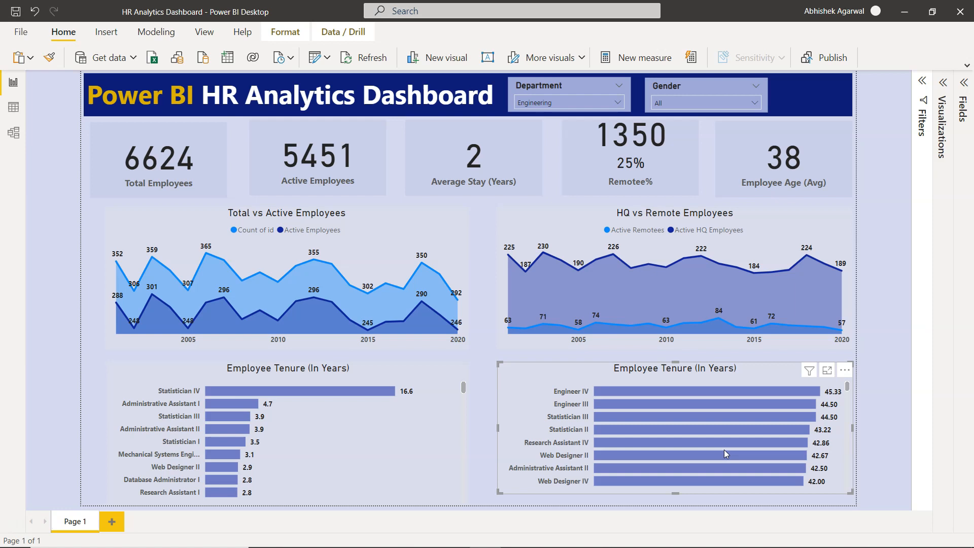
pyautogui.moveTo(724, 451)
pyautogui.click(831, 445)
pyautogui.click(816, 429)
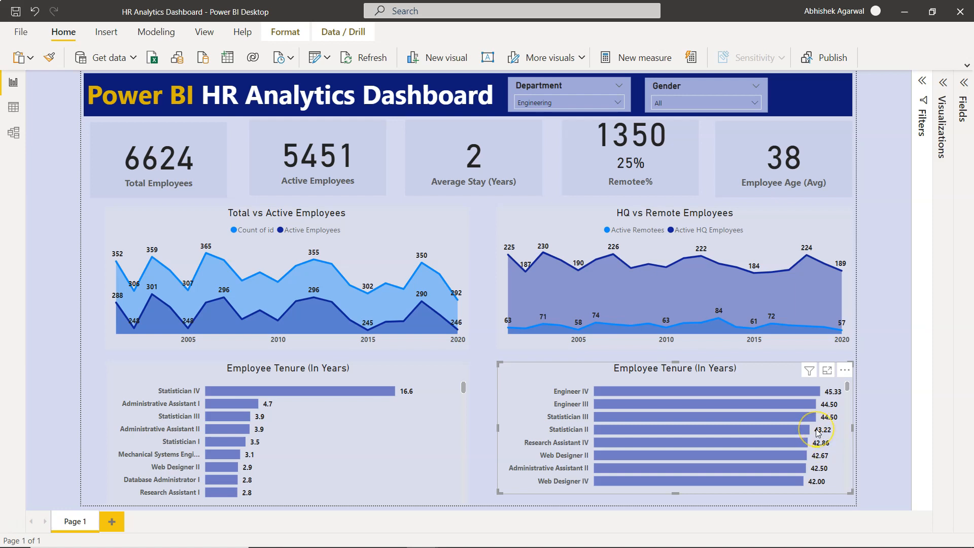